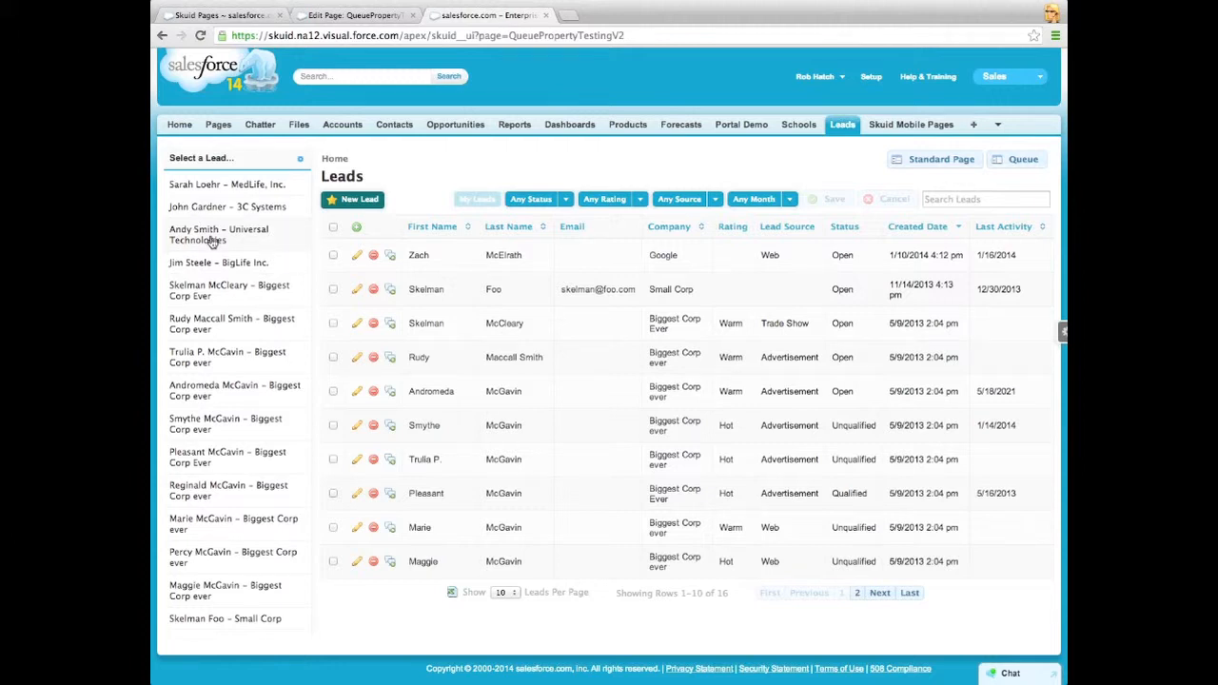
Step: Return to the QueuePropertyTestingV1 page and view the Universal Technologies and 3C Systems leads from the queue
scroll(211, 243, down, 1)
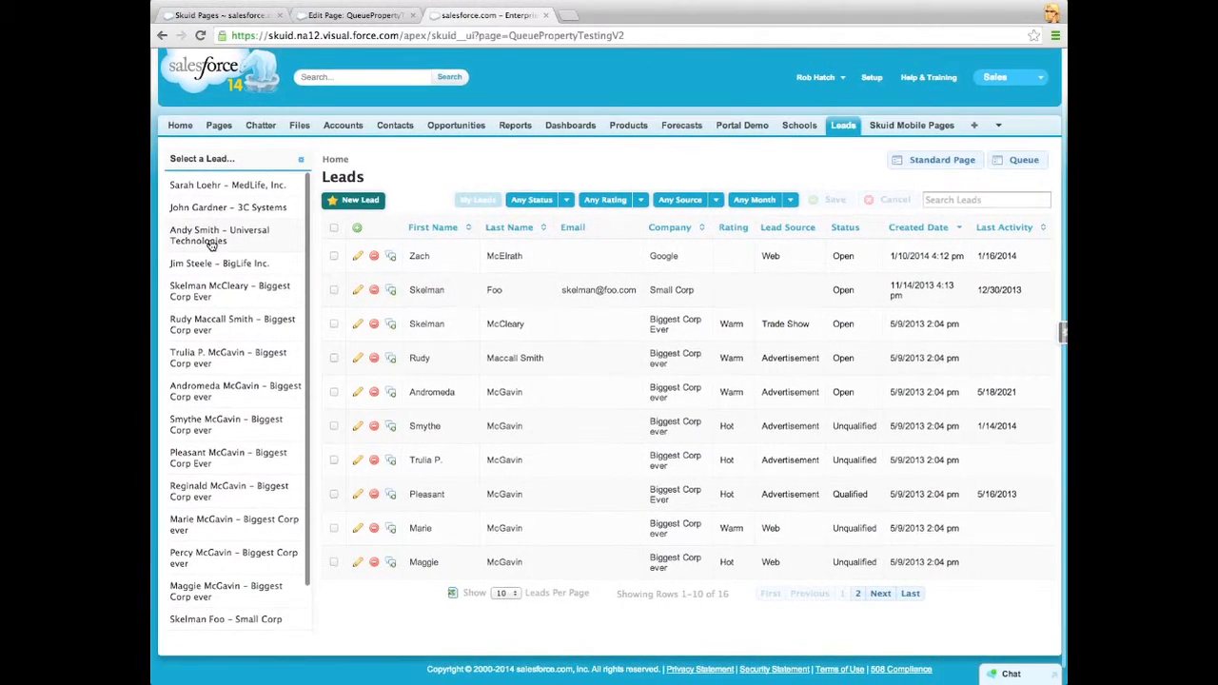
scroll(211, 243, left, 5)
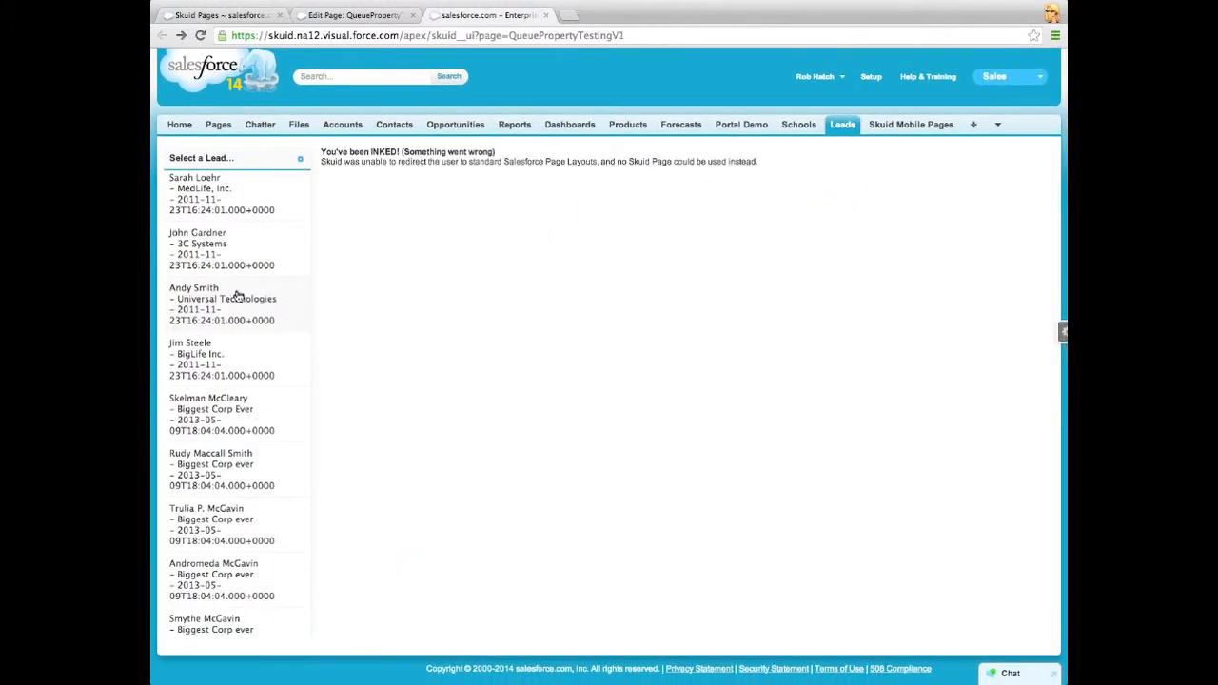
click(285, 304)
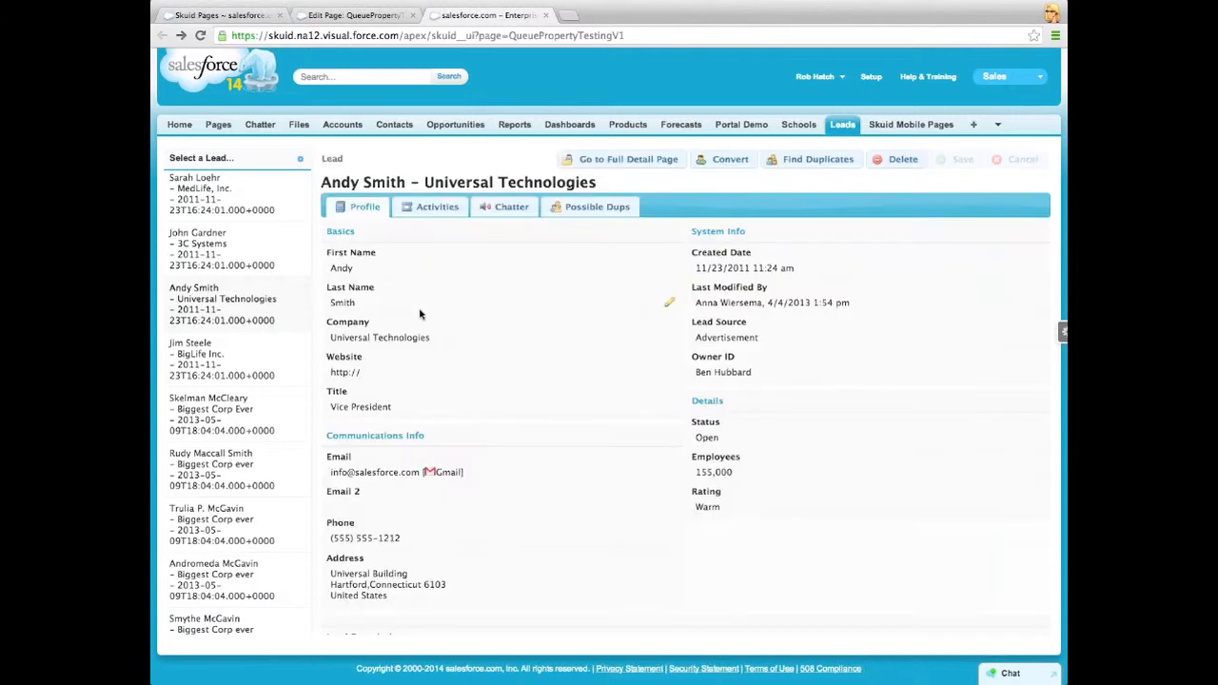
click(297, 244)
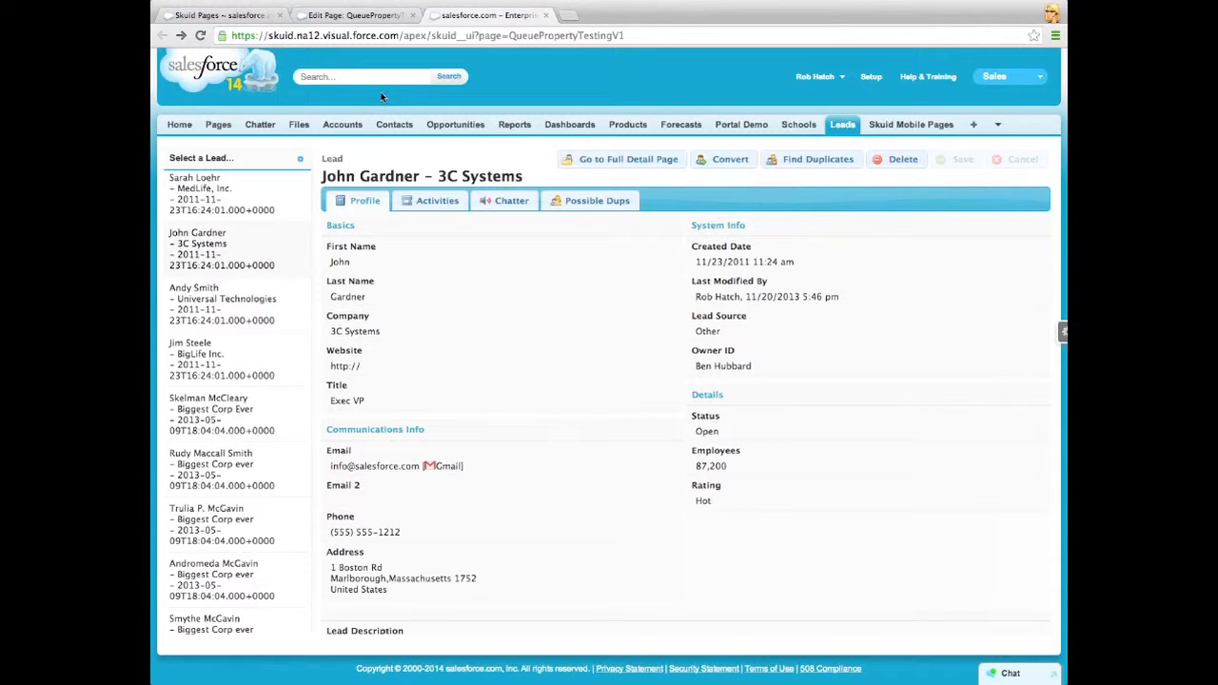
Step: Switch to the page builder for QueuePropertyTestingV1 and examine the fields of the LeadData model
click(373, 17)
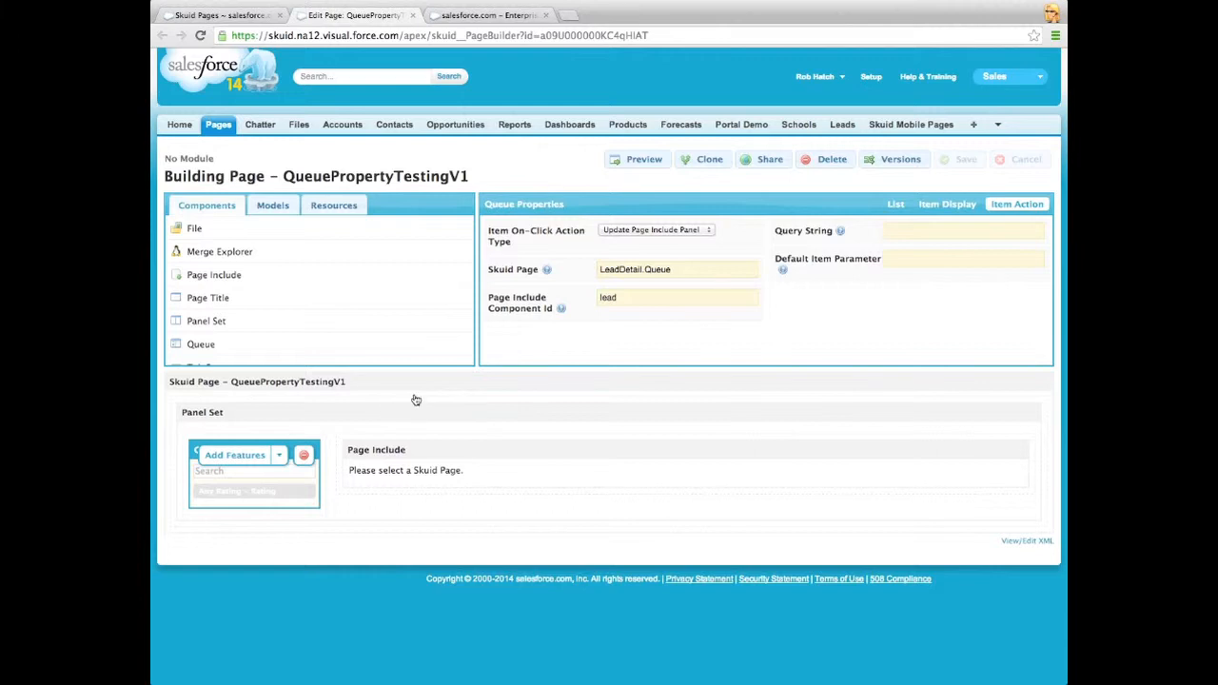
click(284, 209)
click(233, 235)
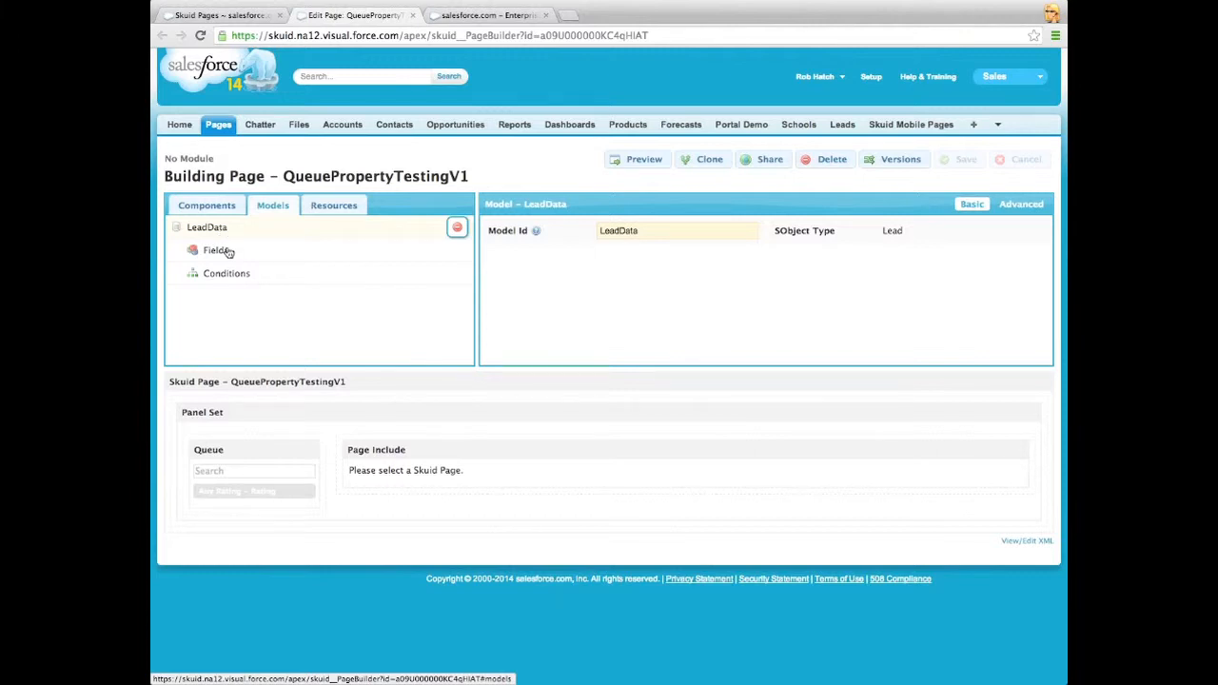
click(236, 252)
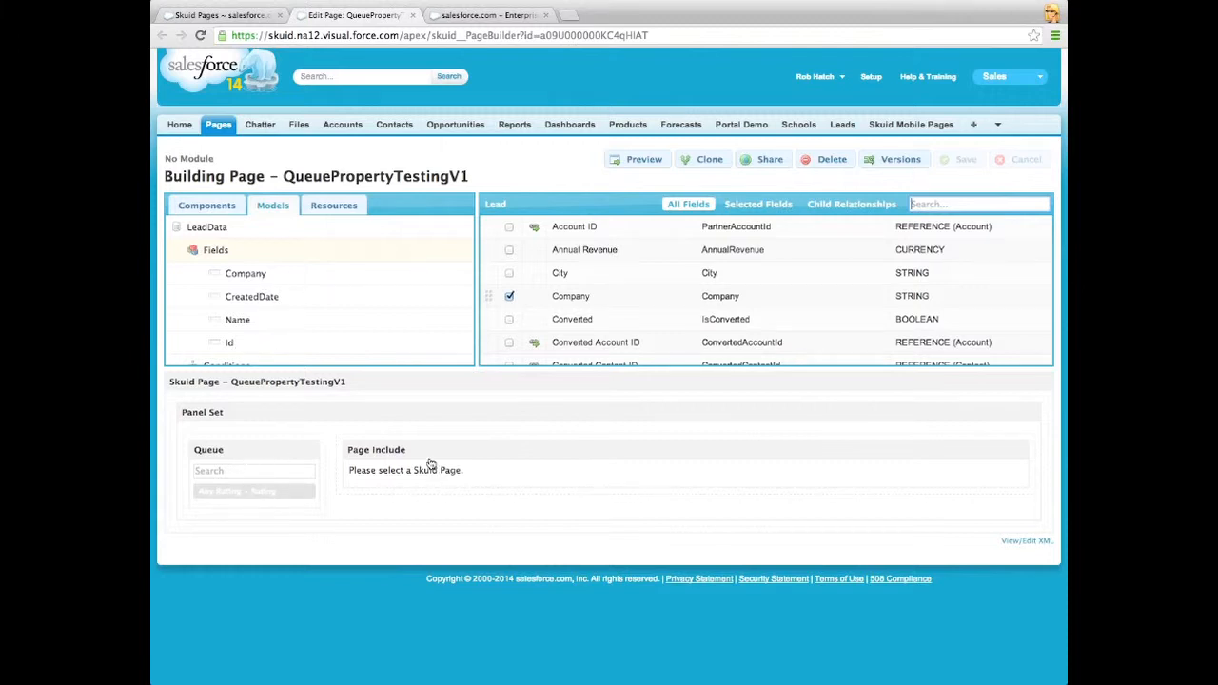
Step: Examine the properties of the page's Panel Set, Queue and Page Include components
click(348, 421)
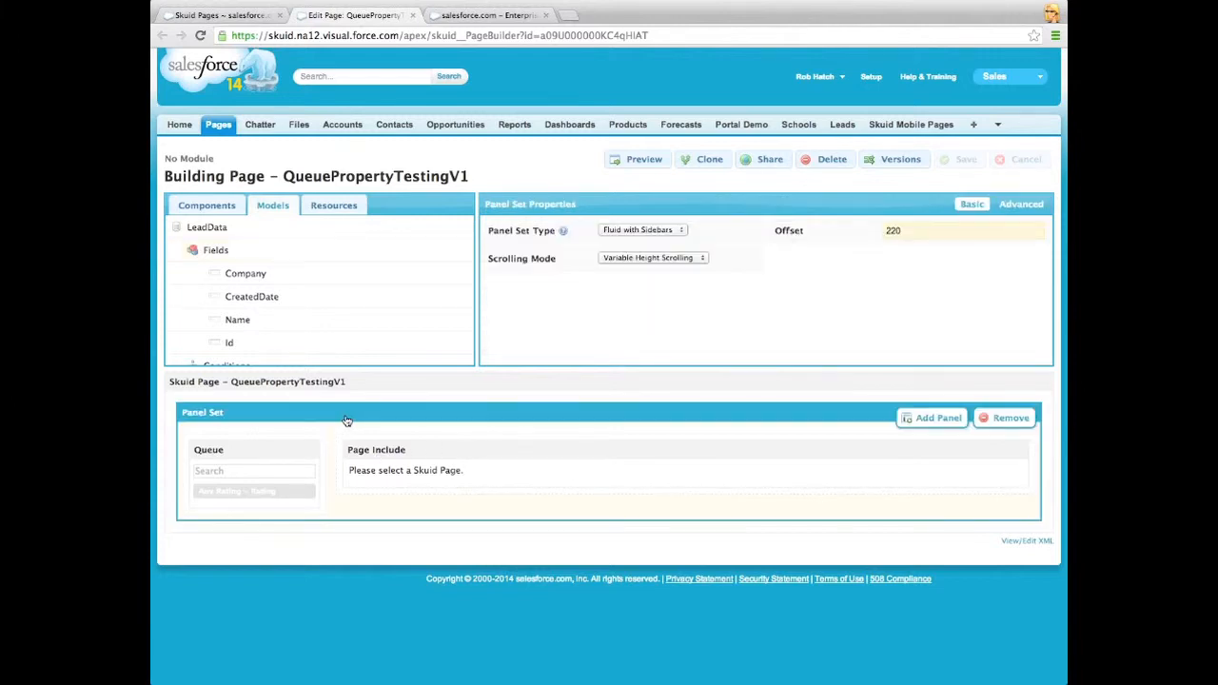
click(271, 448)
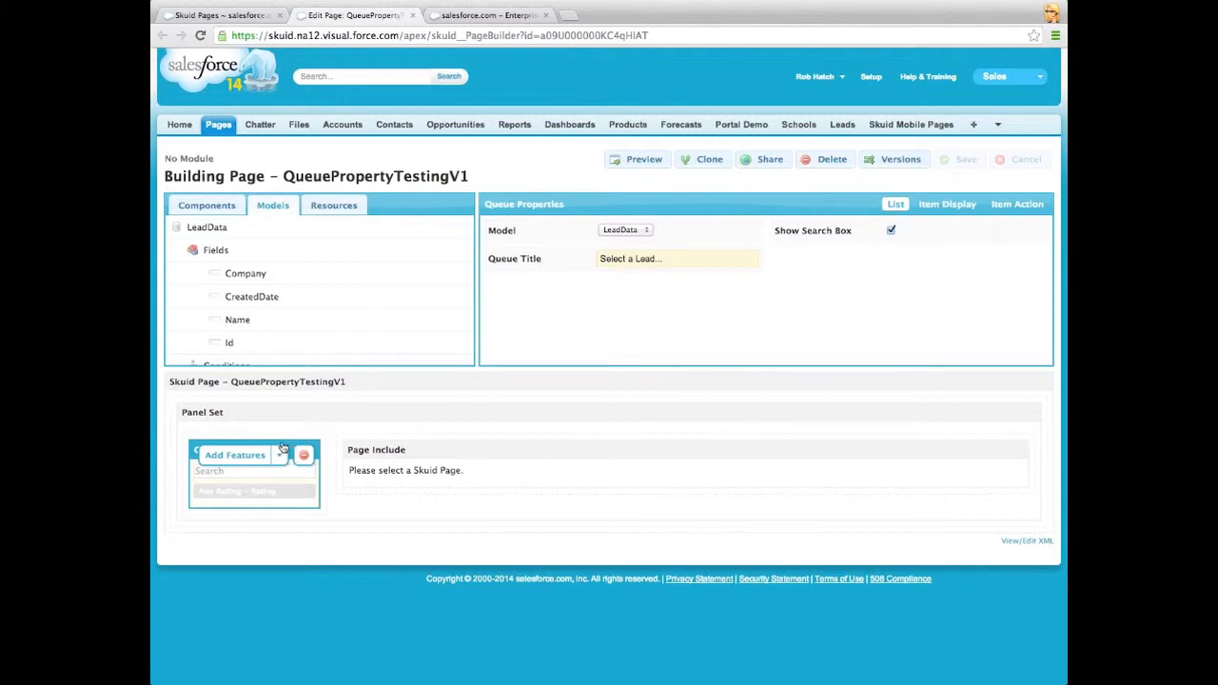
click(486, 454)
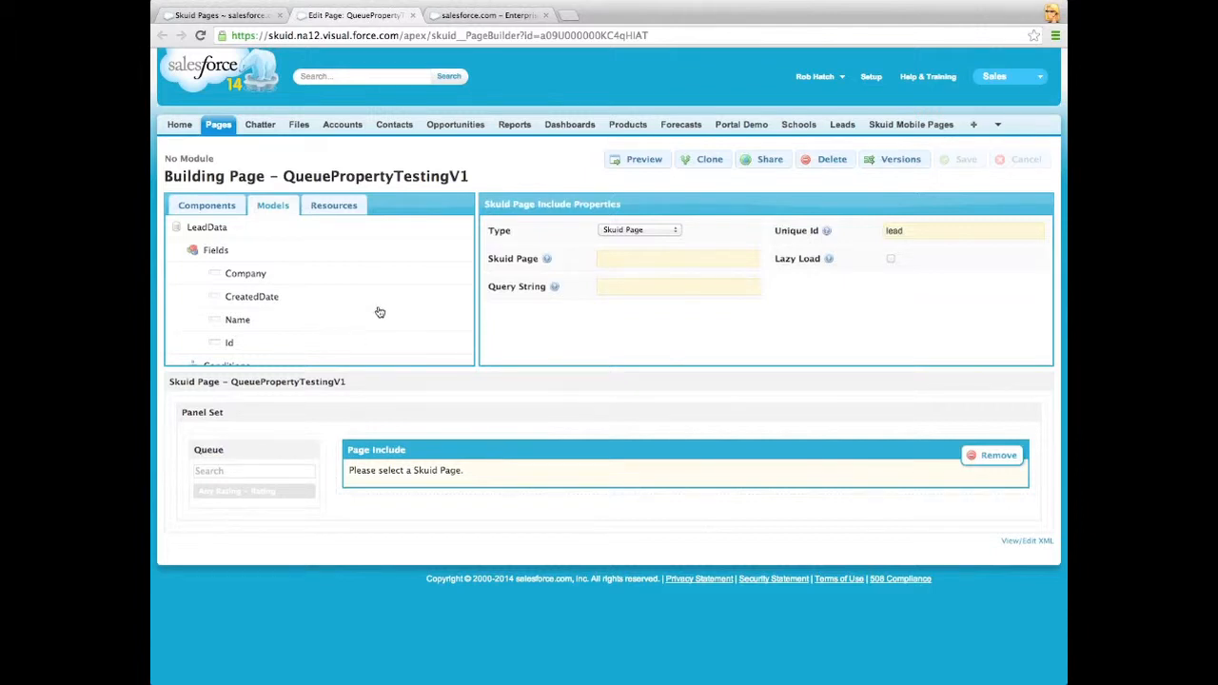
Step: Look up the Queue and Page Include entries among the available Skuid components
click(206, 206)
scroll(248, 308, down, 3)
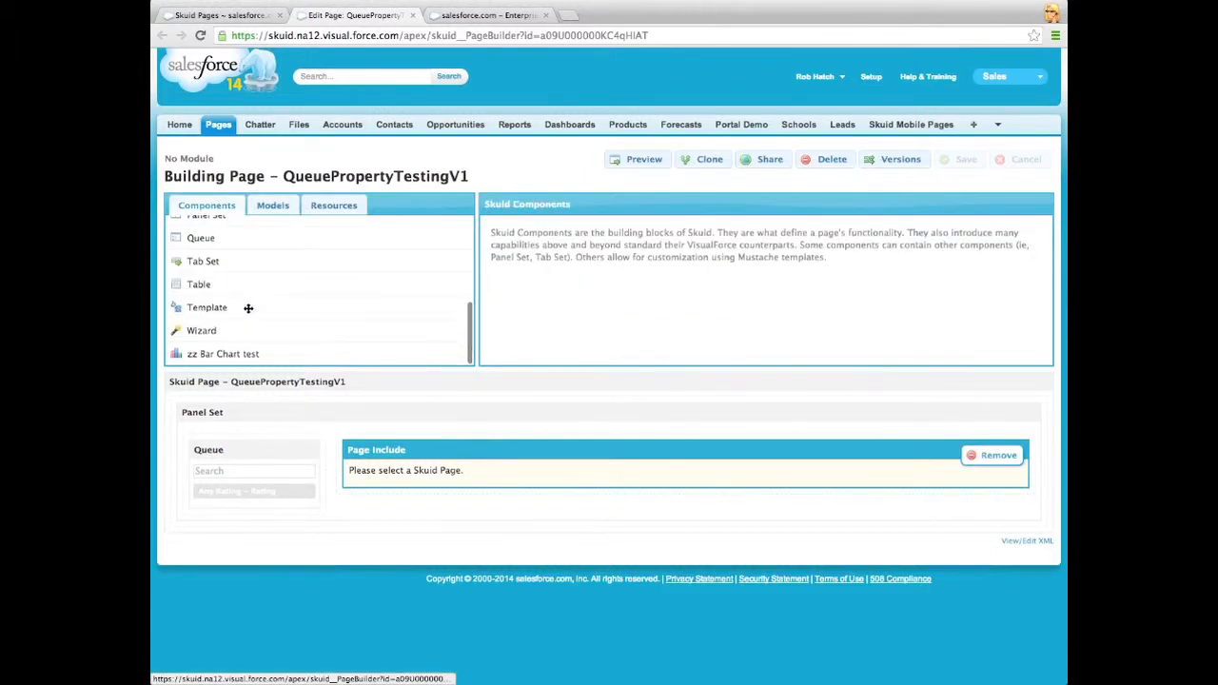
scroll(249, 309, up, 3)
scroll(248, 308, down, 1)
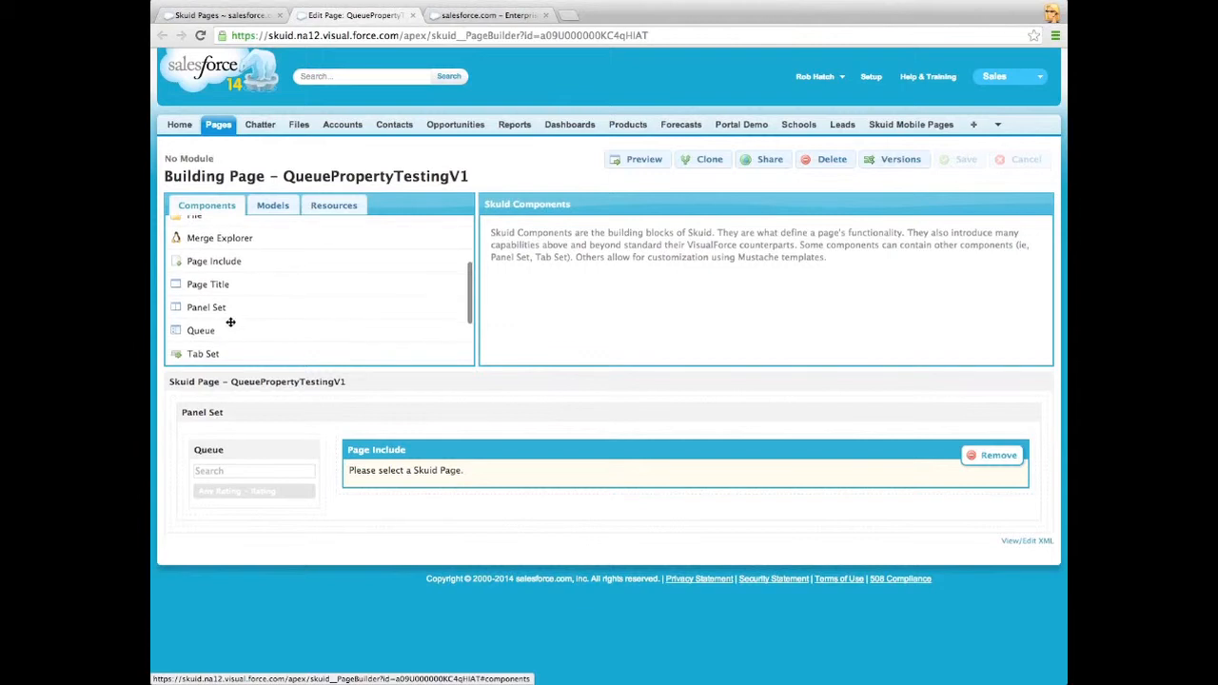
drag(229, 328, 267, 307)
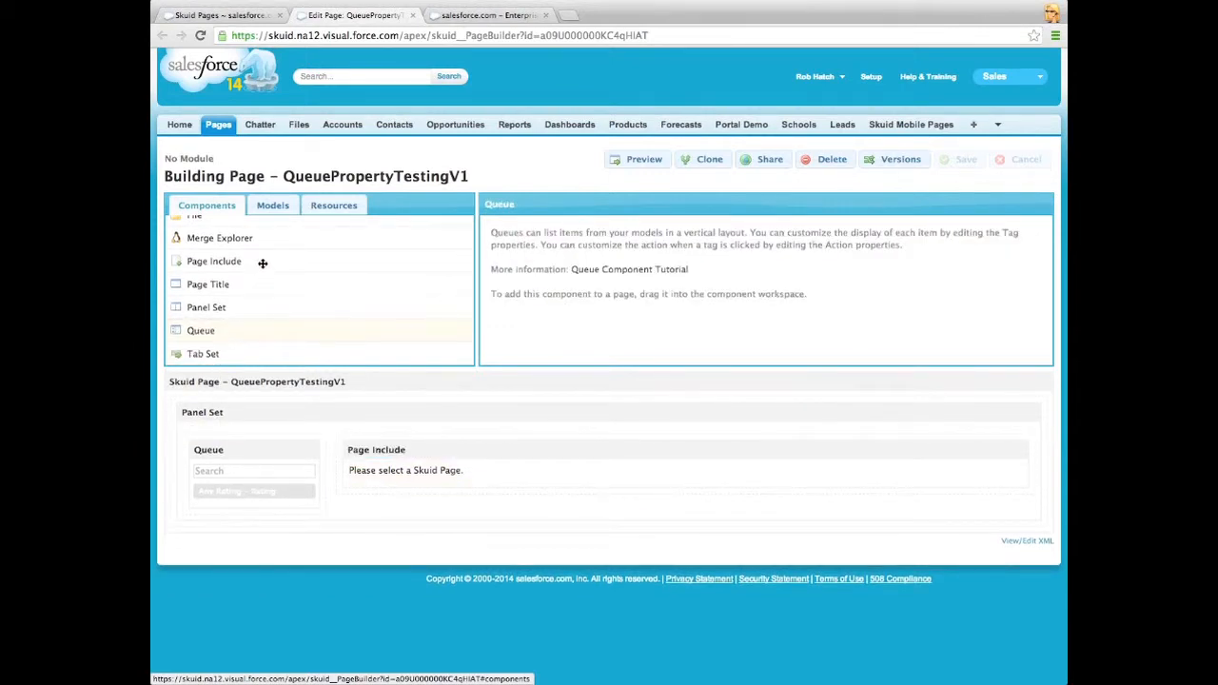
click(263, 264)
drag(269, 264, 386, 280)
Step: Review the Page Include's properties and the Queue's list, item display and item action settings
click(508, 453)
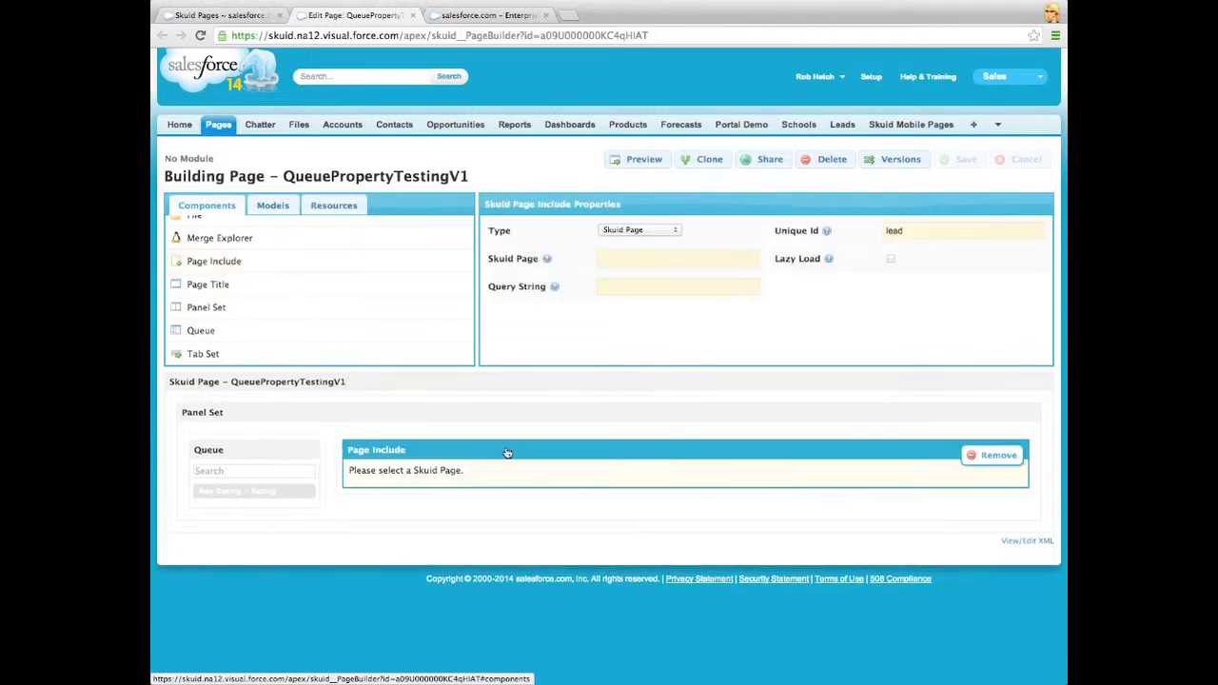
click(295, 452)
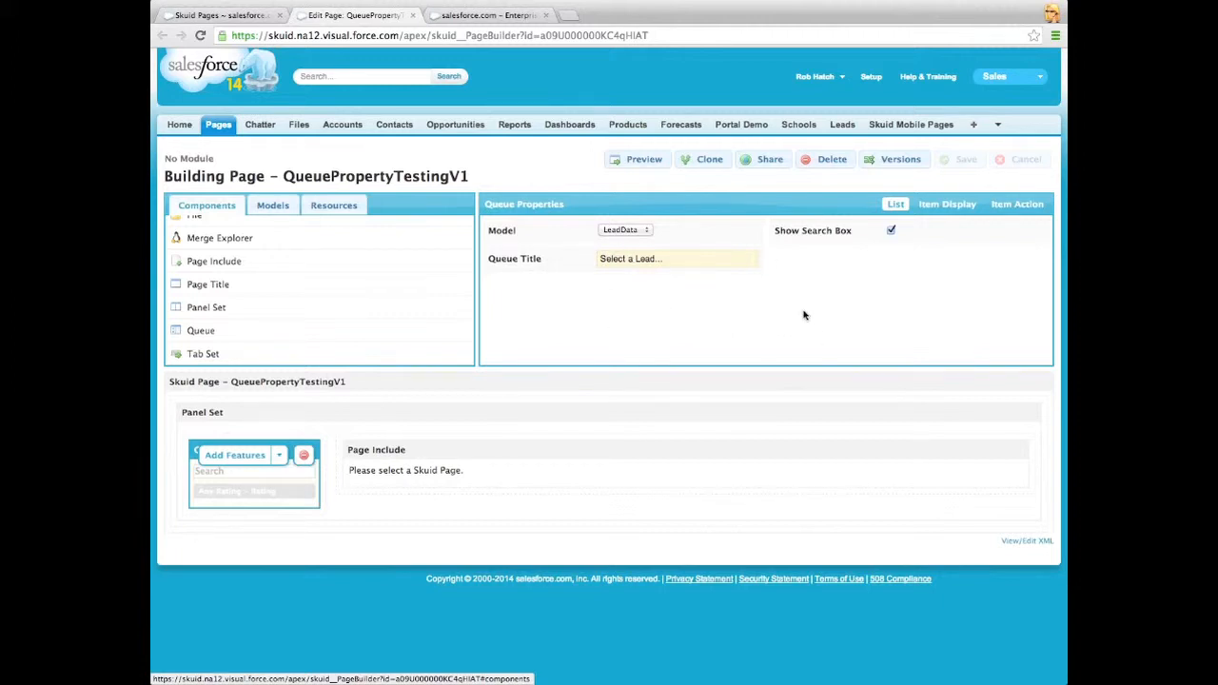
click(947, 207)
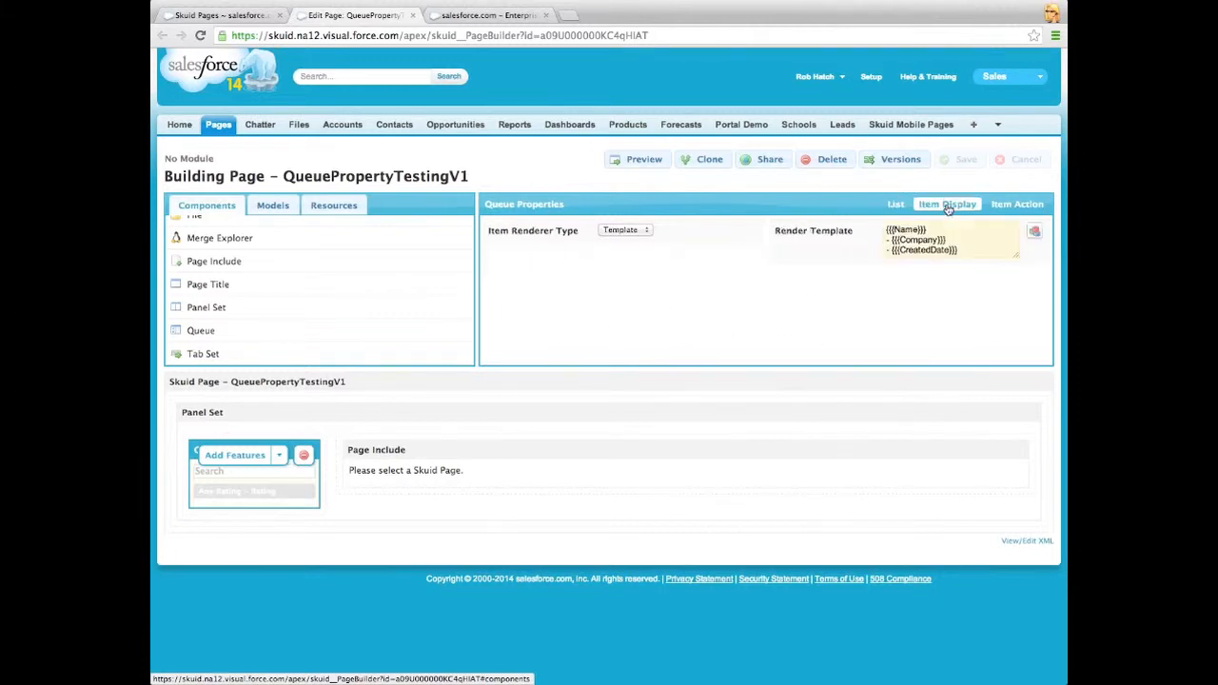
click(1005, 205)
click(896, 205)
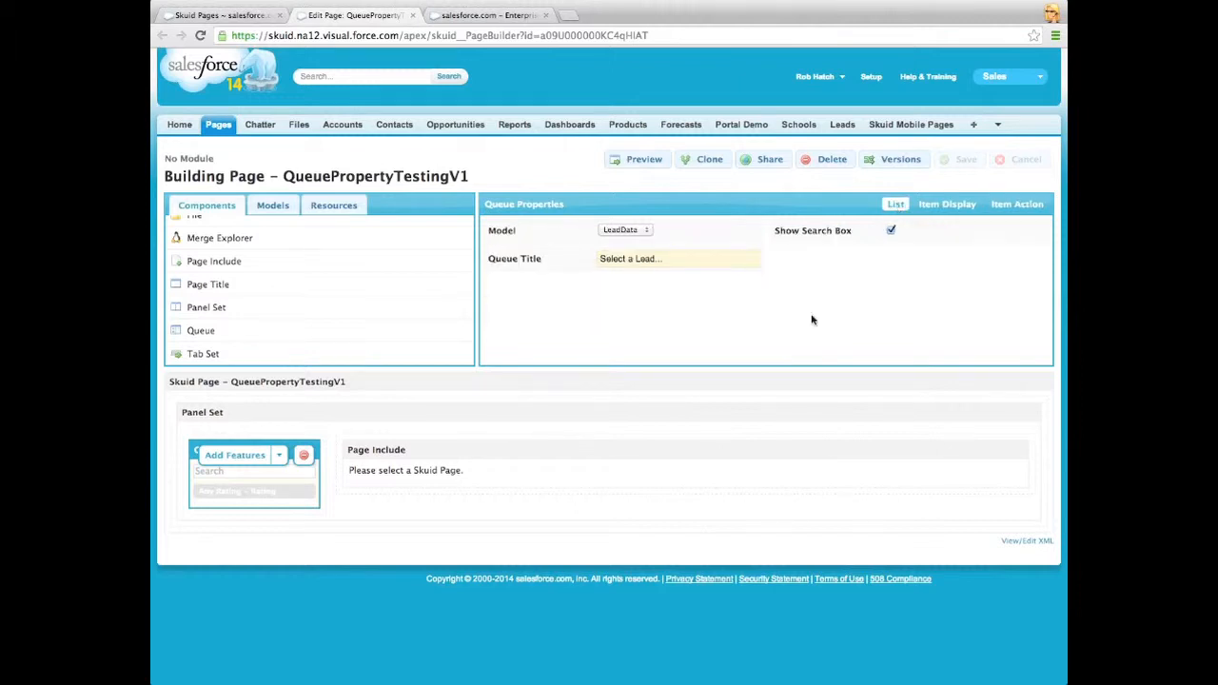
Step: Compare the Page Include's properties with the Queue's list settings
click(690, 452)
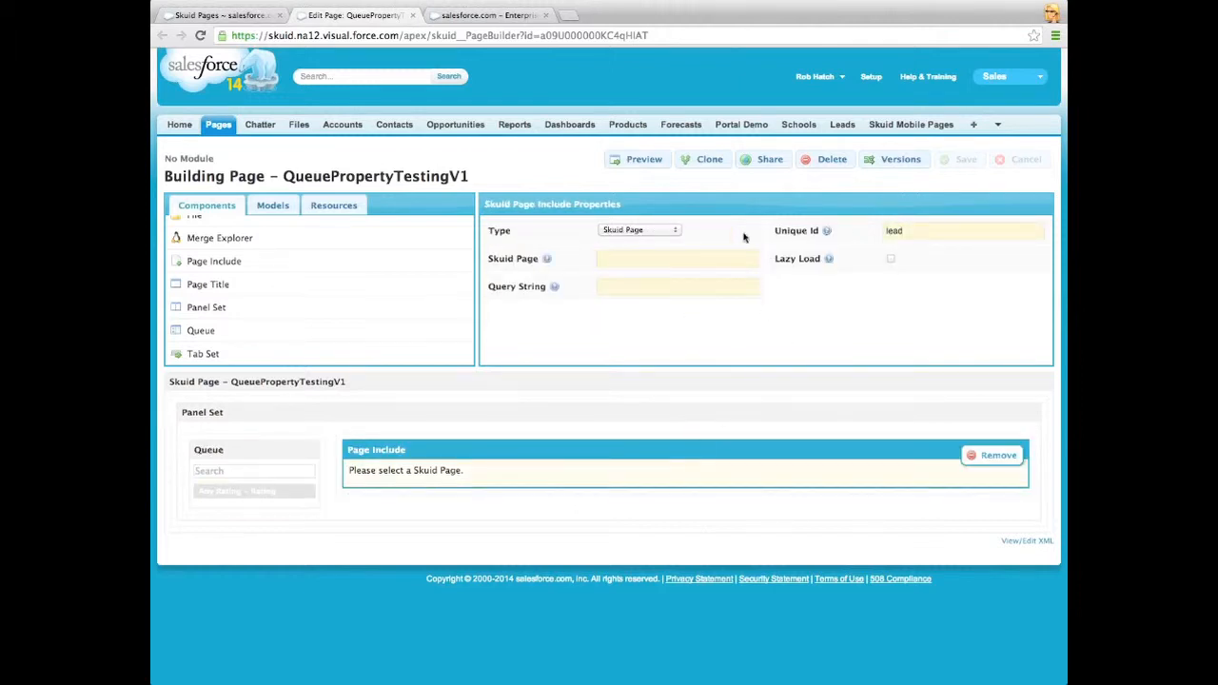
click(274, 455)
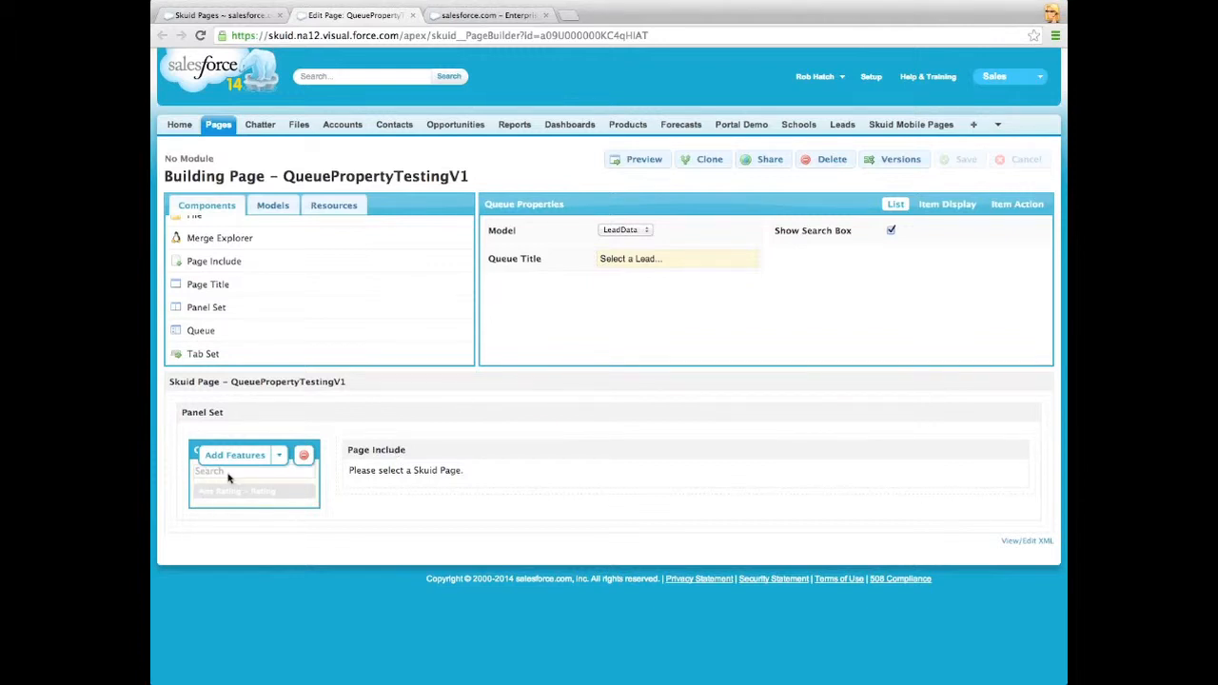
click(510, 447)
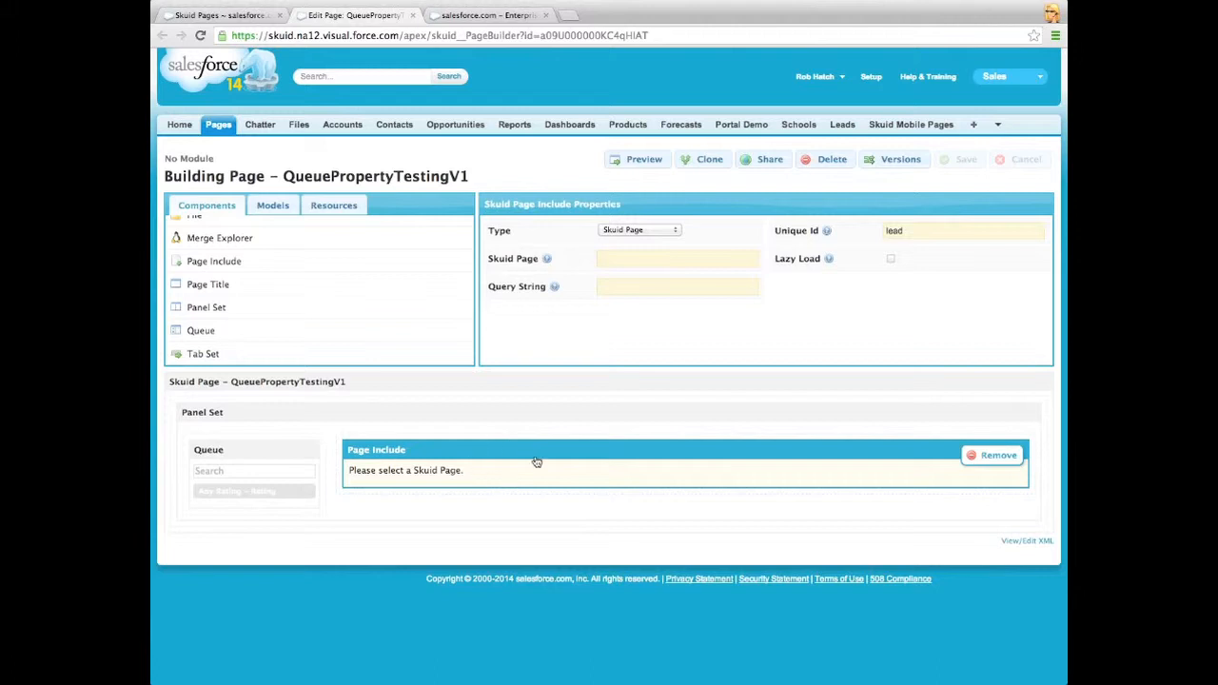
Step: Compare the Page Include Component Id in the Queue's item action with the Page Include's Unique Id
click(276, 456)
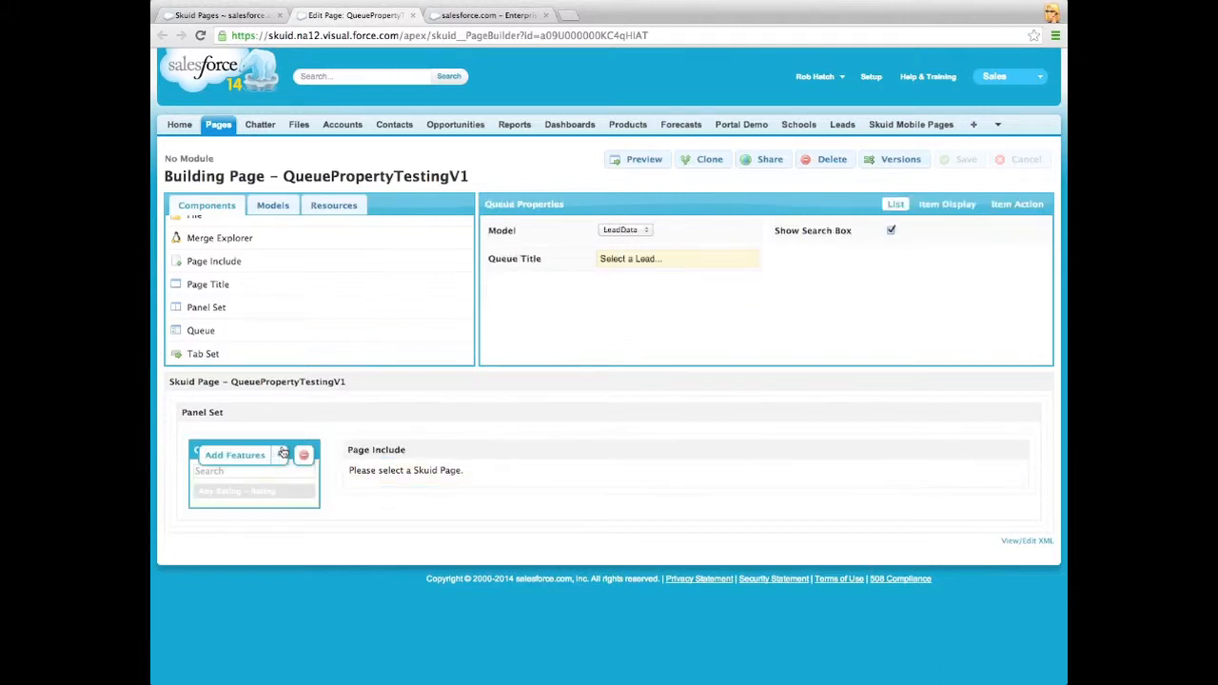
click(1012, 209)
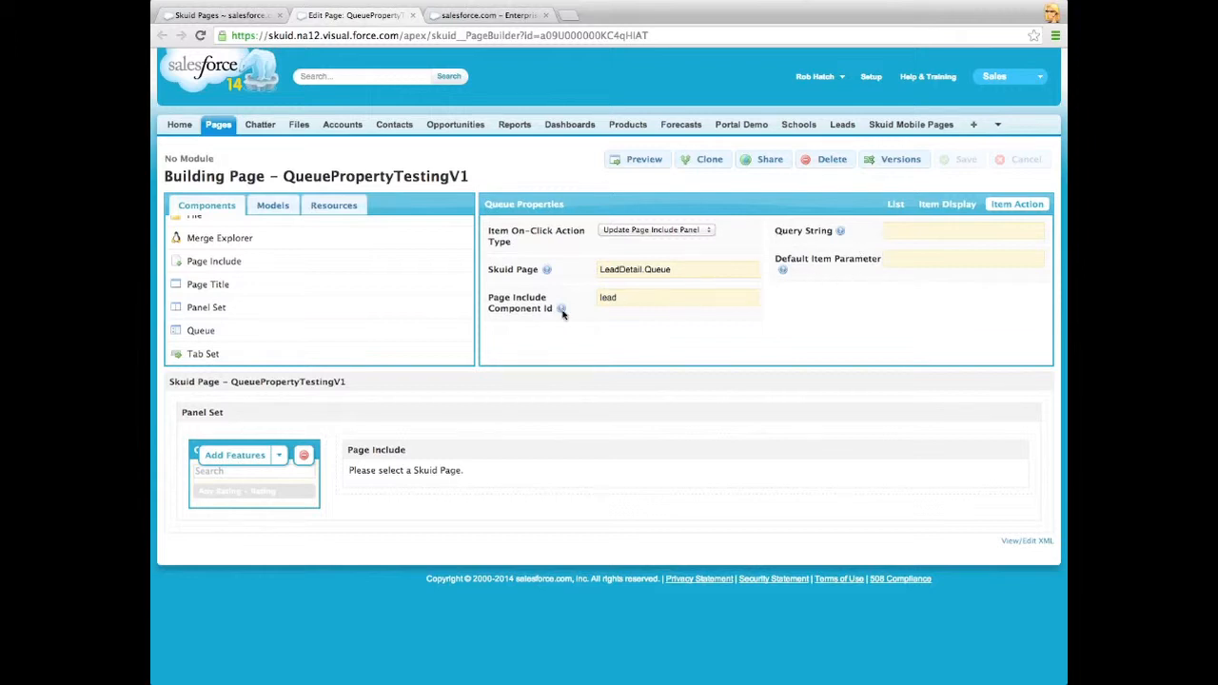
drag(490, 297, 559, 308)
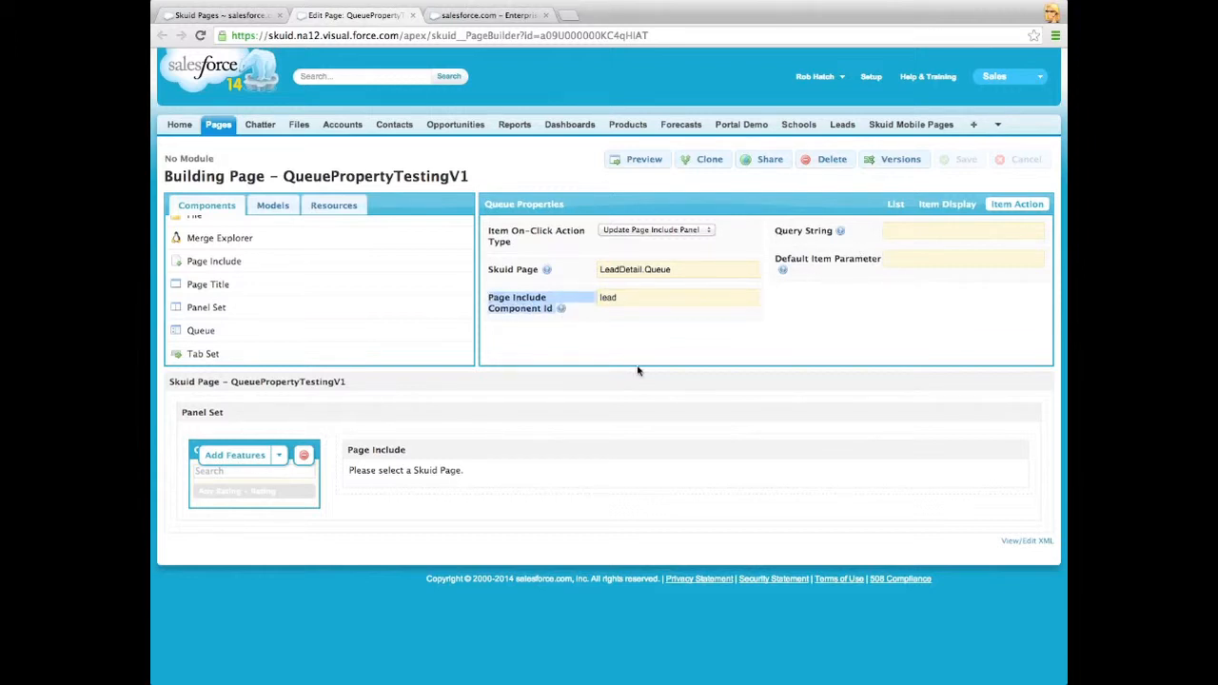
drag(627, 297, 592, 298)
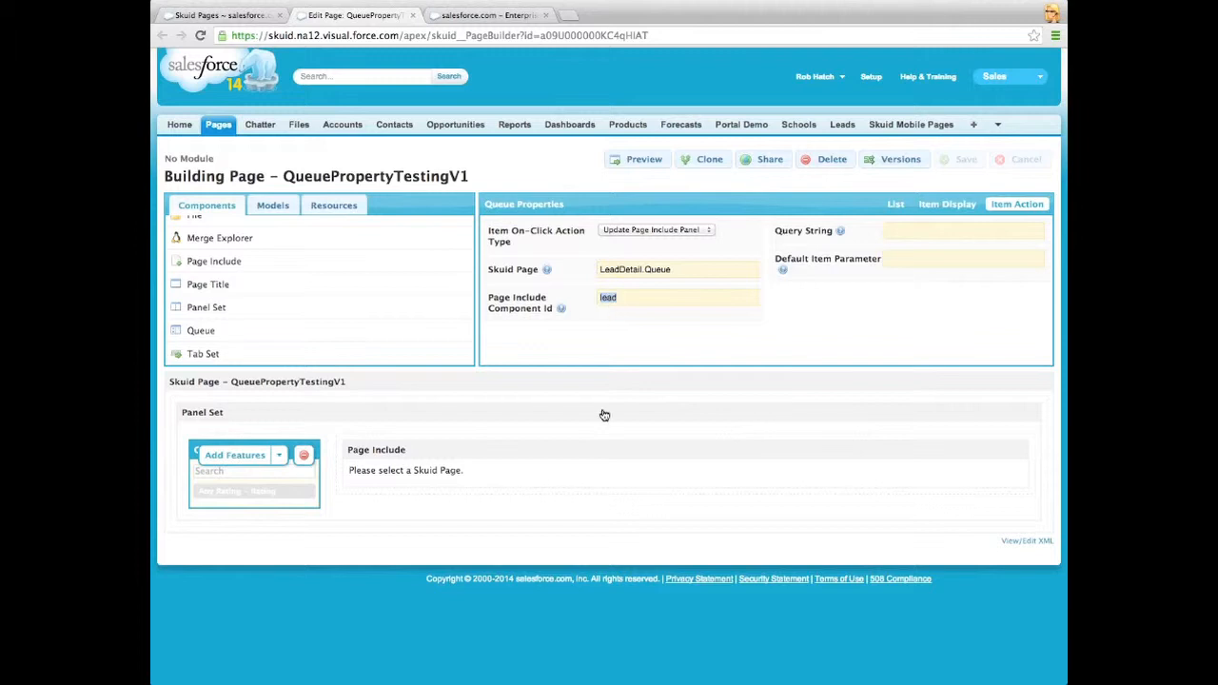
click(601, 452)
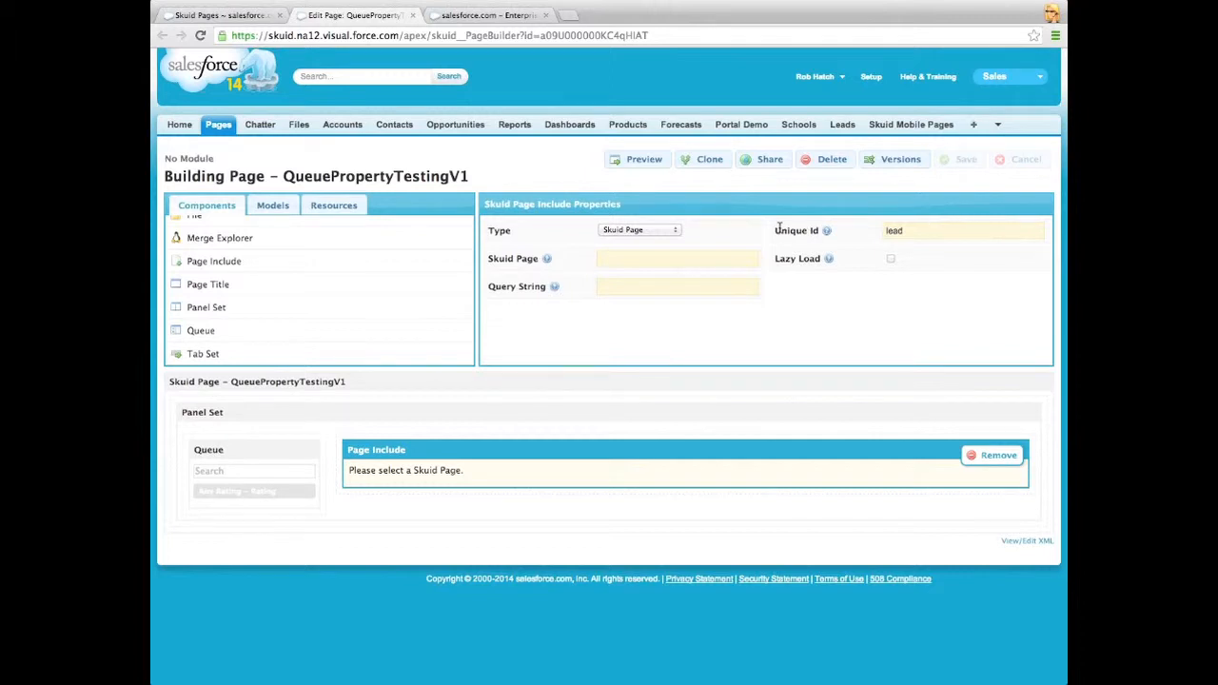
drag(776, 230, 850, 240)
drag(955, 233, 883, 238)
Step: Compare the Skuid Page setting in the Queue's item action with the Page Include's own Skuid Page field
click(278, 455)
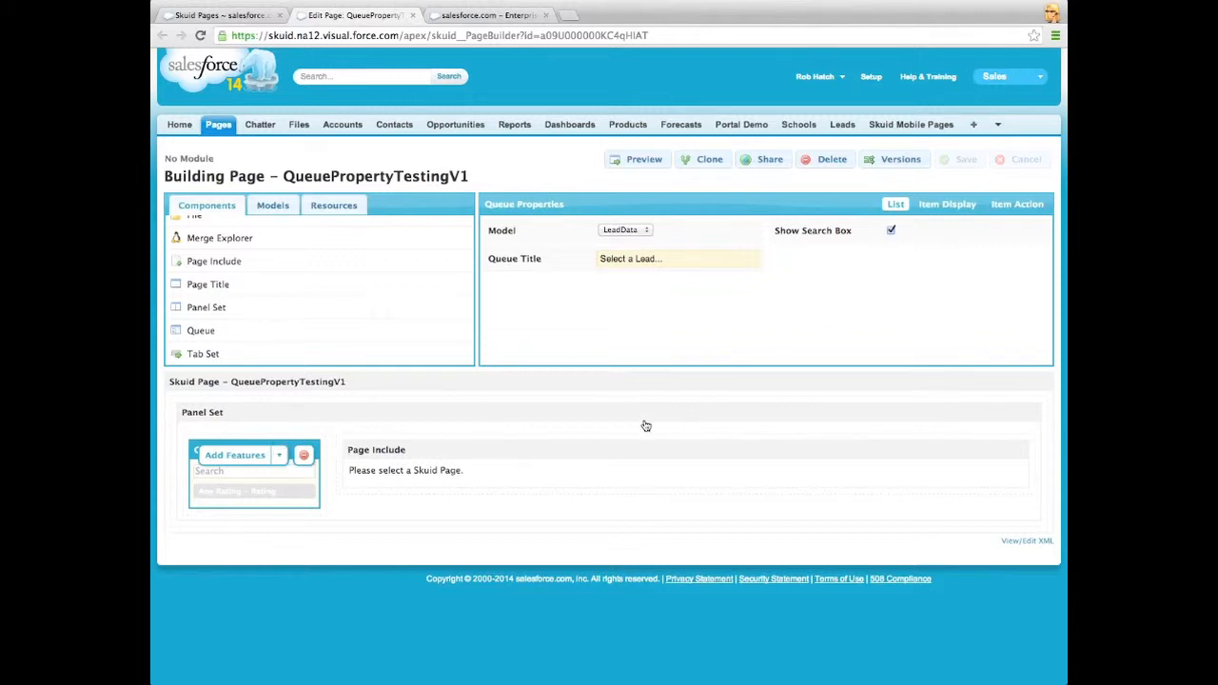
click(1018, 204)
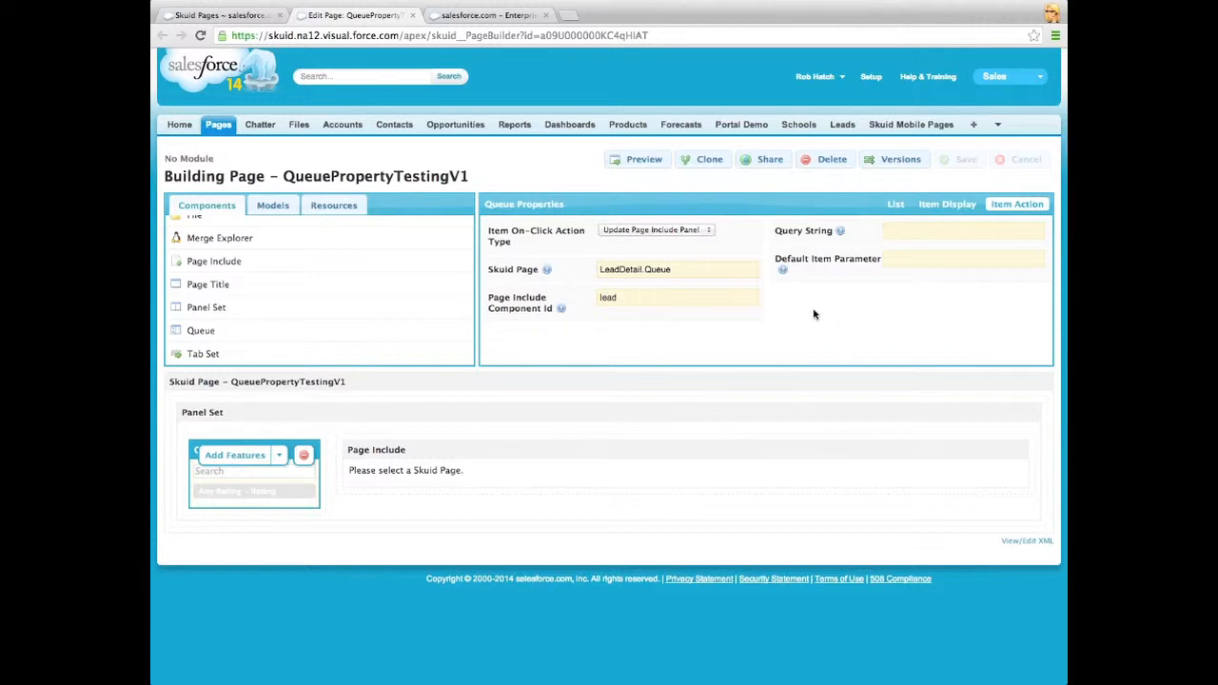
drag(681, 274, 568, 278)
click(577, 452)
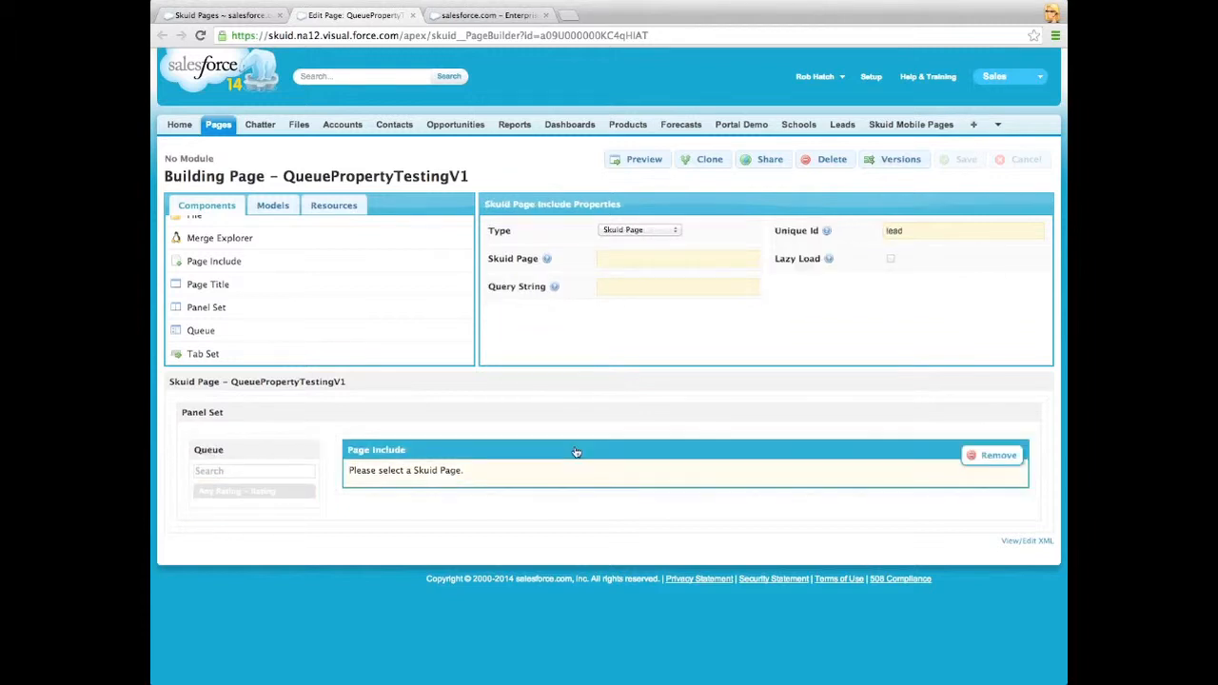
click(293, 455)
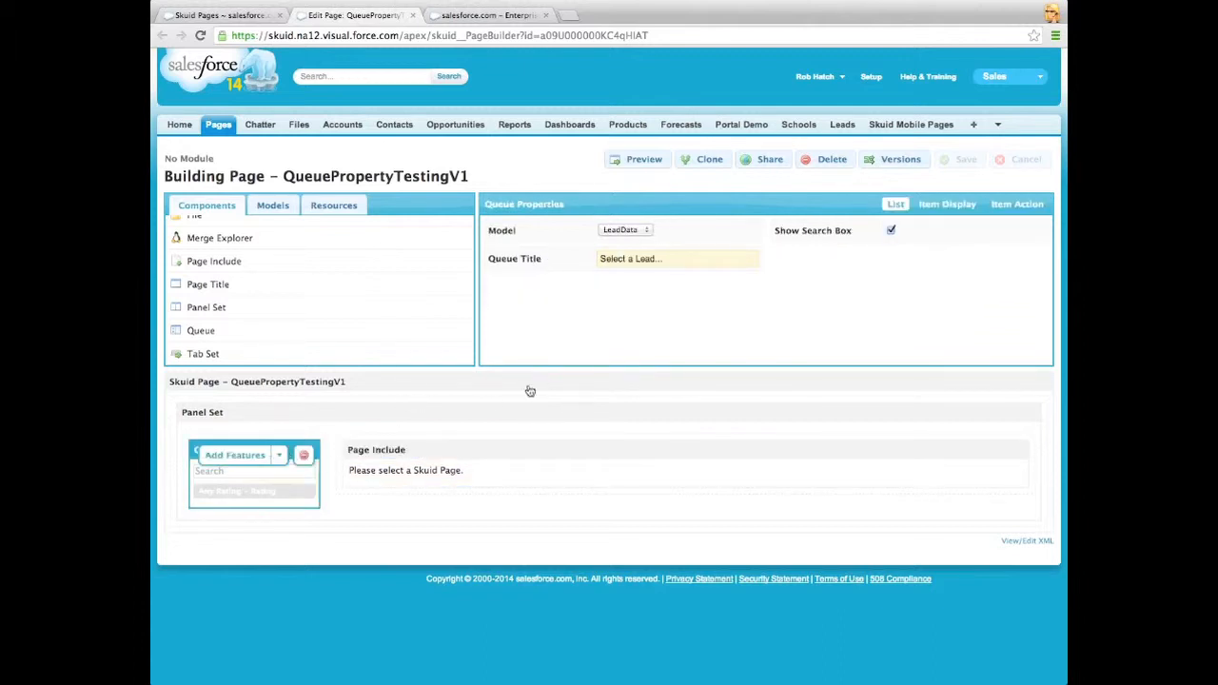
click(1015, 205)
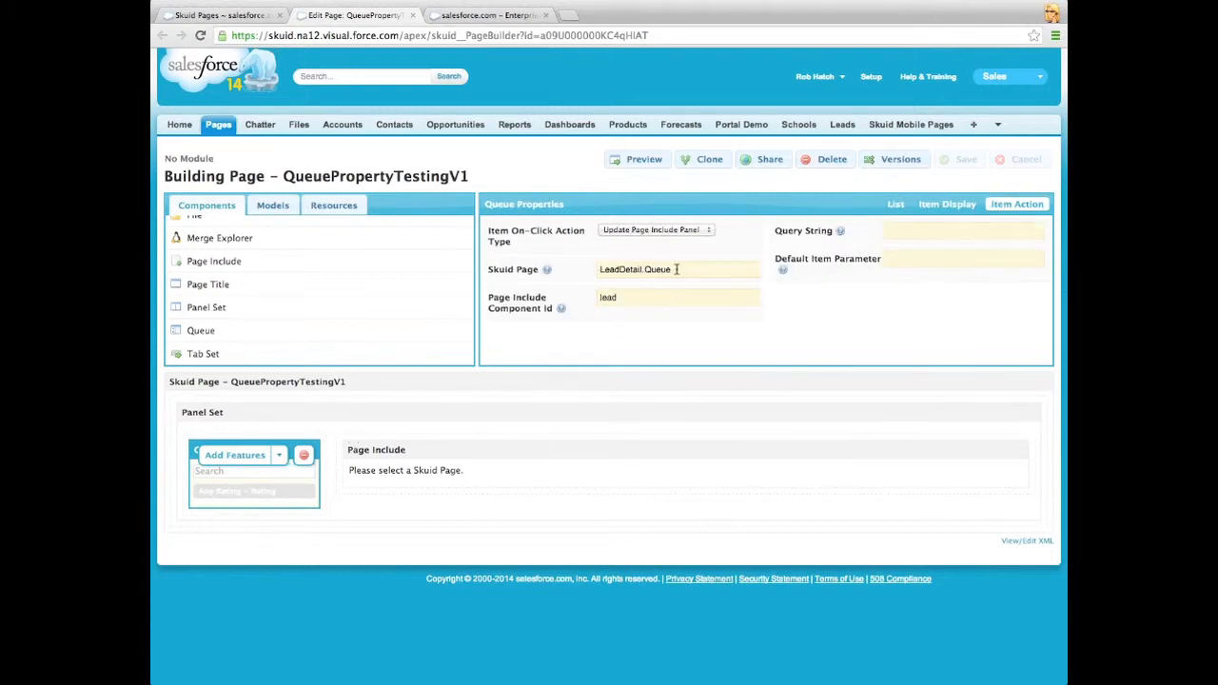
drag(676, 269, 602, 269)
click(463, 459)
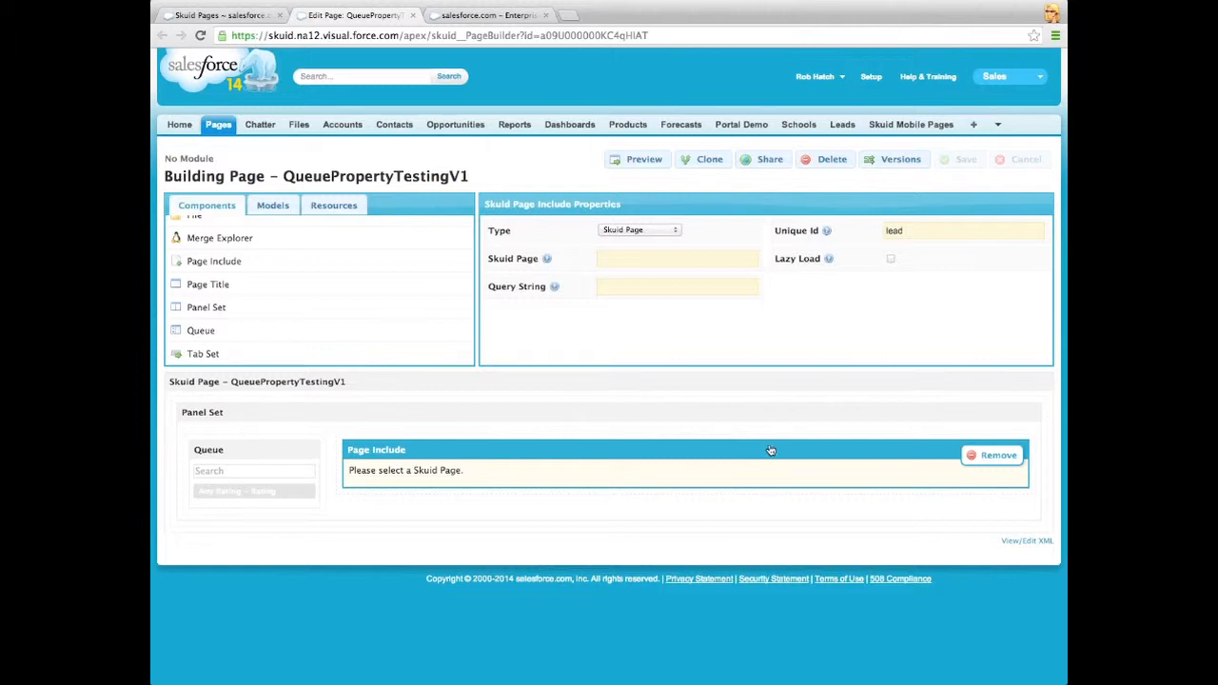
Step: Recheck the Queue's item action against the Page Include's properties and highlight the Queue's Skuid Page value
click(311, 466)
click(1003, 210)
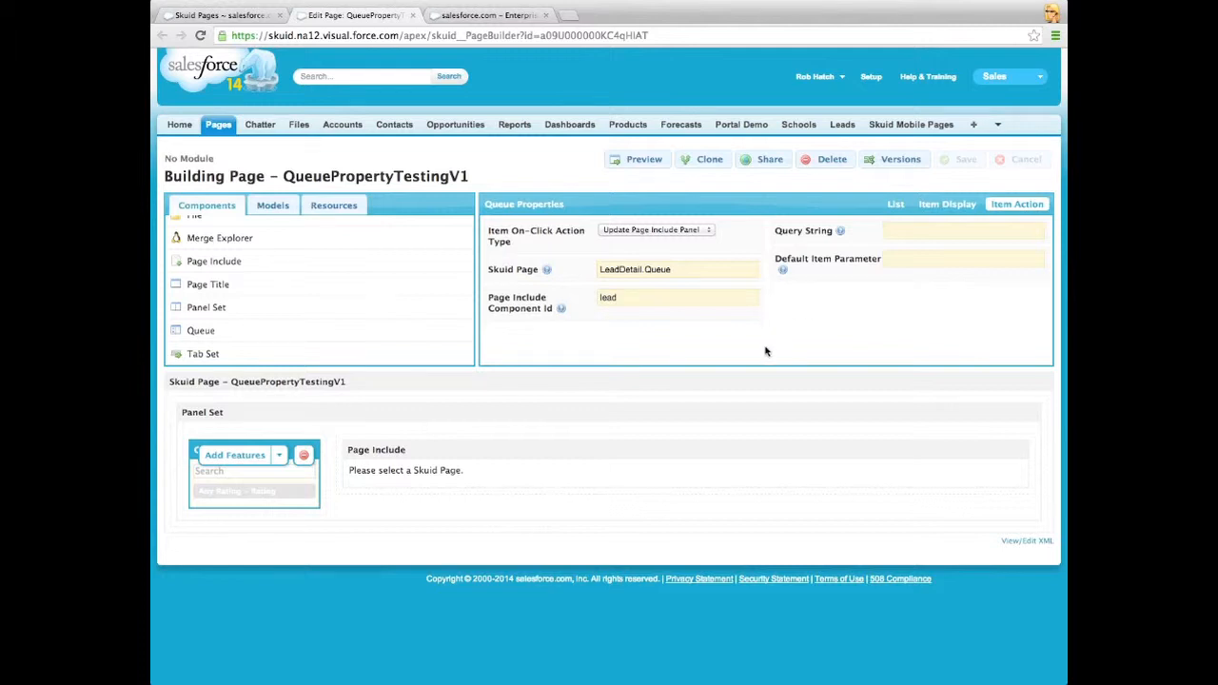
click(714, 455)
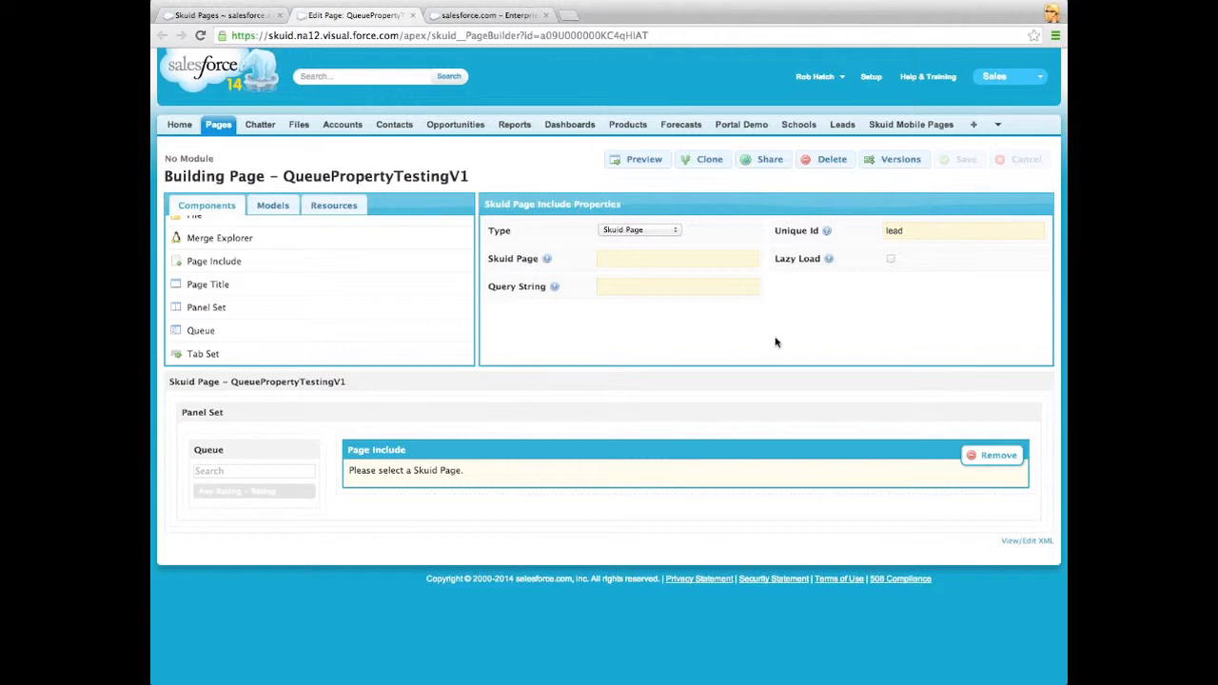
click(245, 455)
click(1016, 206)
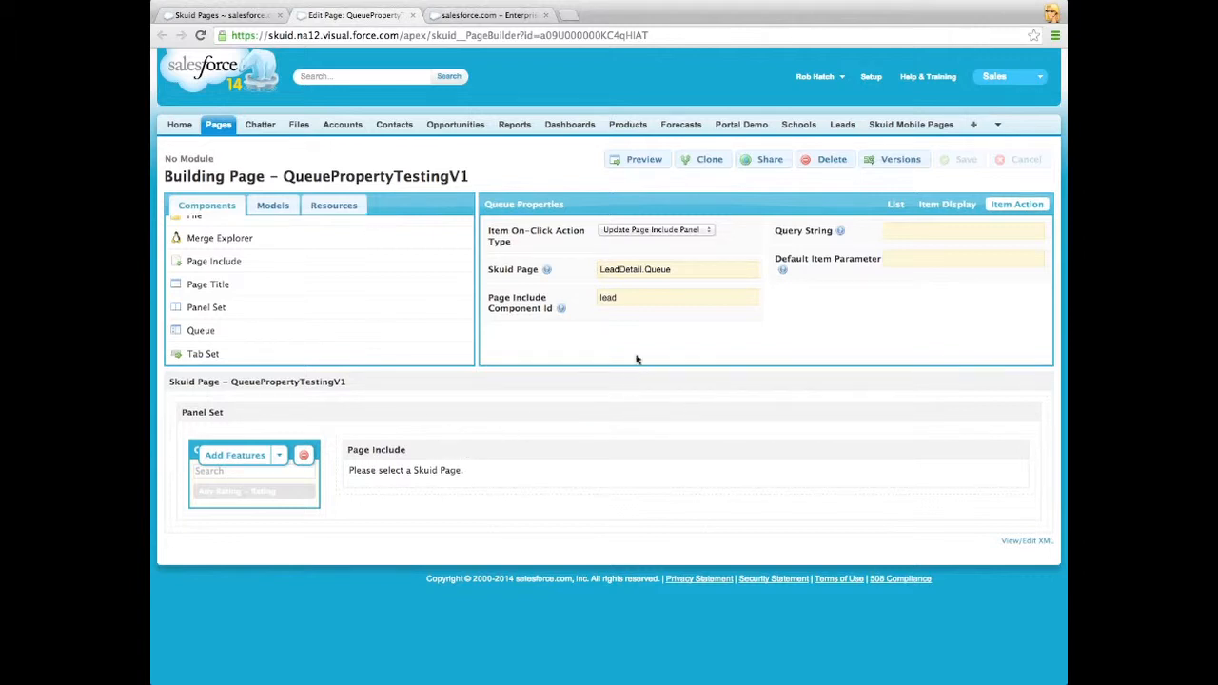
drag(672, 270, 585, 278)
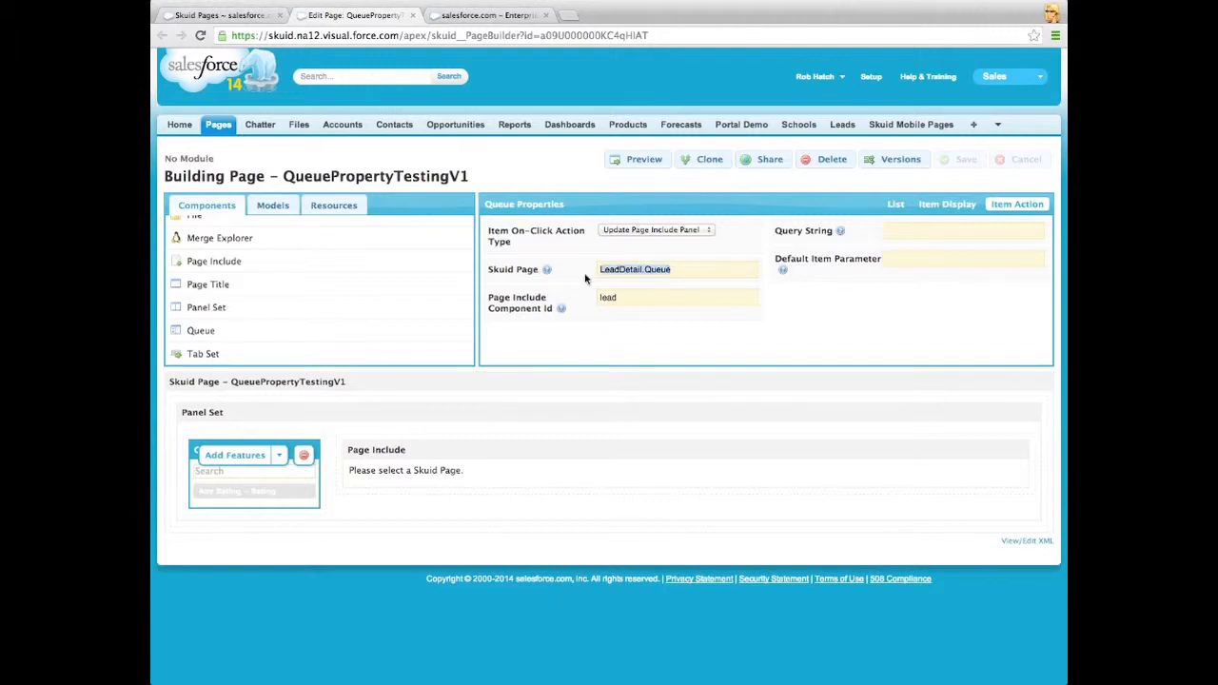
Step: Compare the Page Include's Skuid Page field with the Skuid Page value in the Queue's item action
click(593, 452)
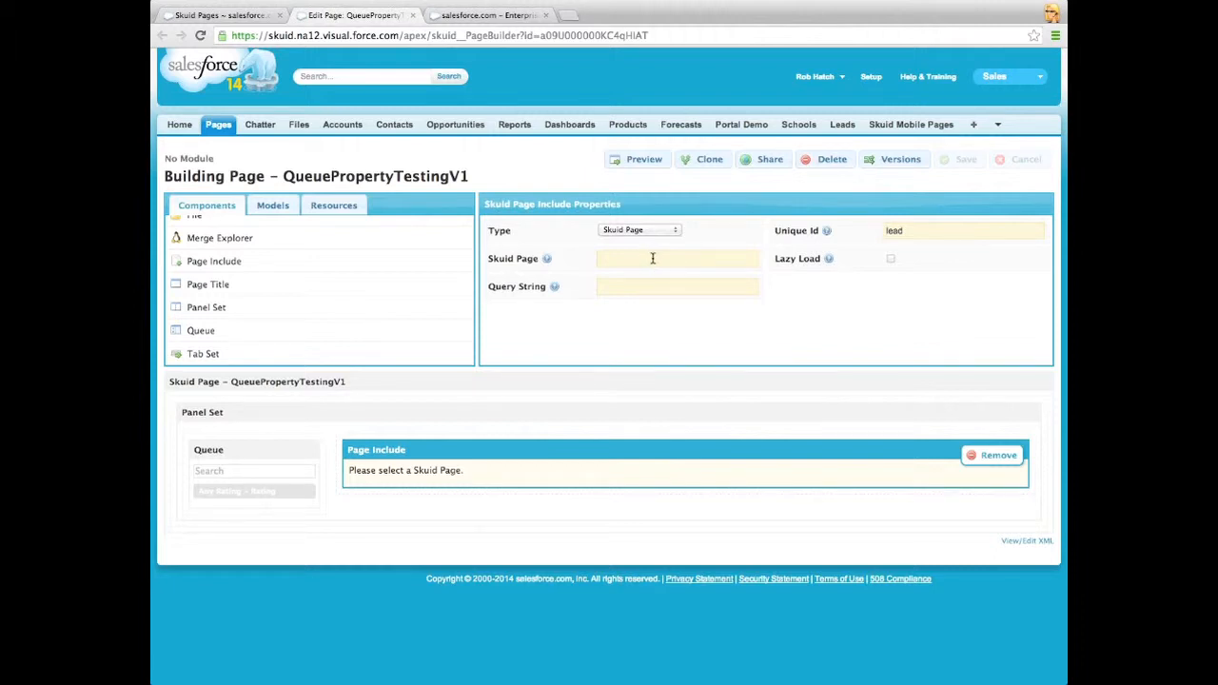
click(283, 453)
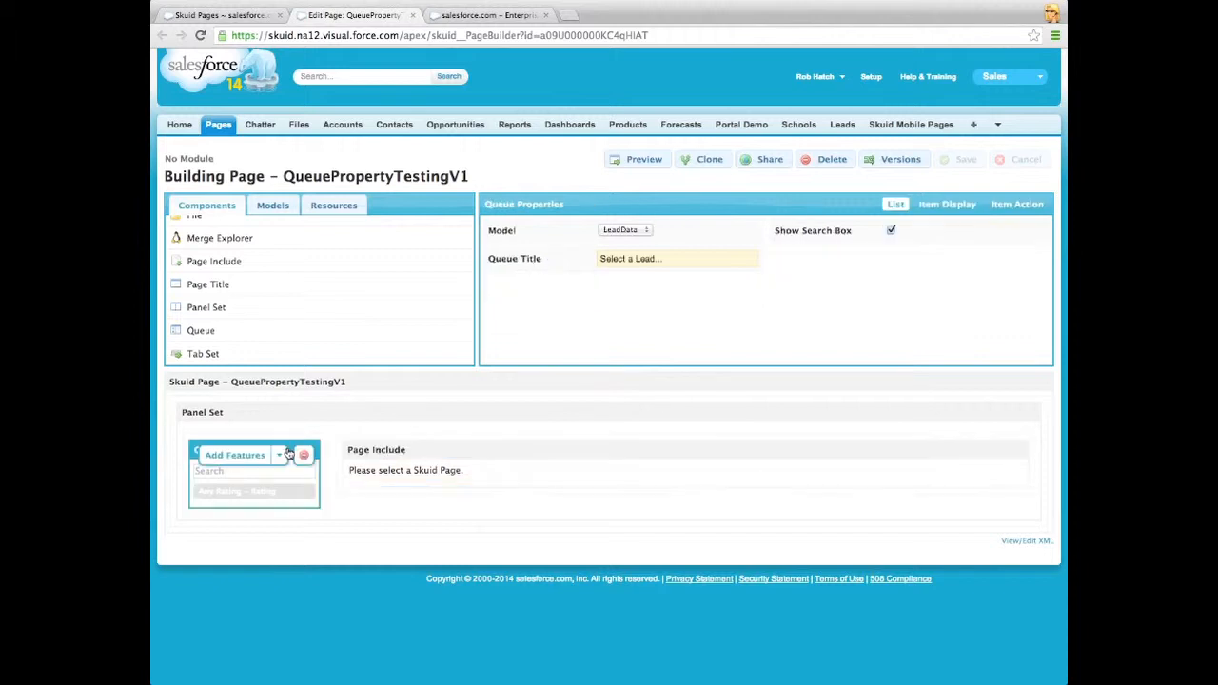
click(1011, 209)
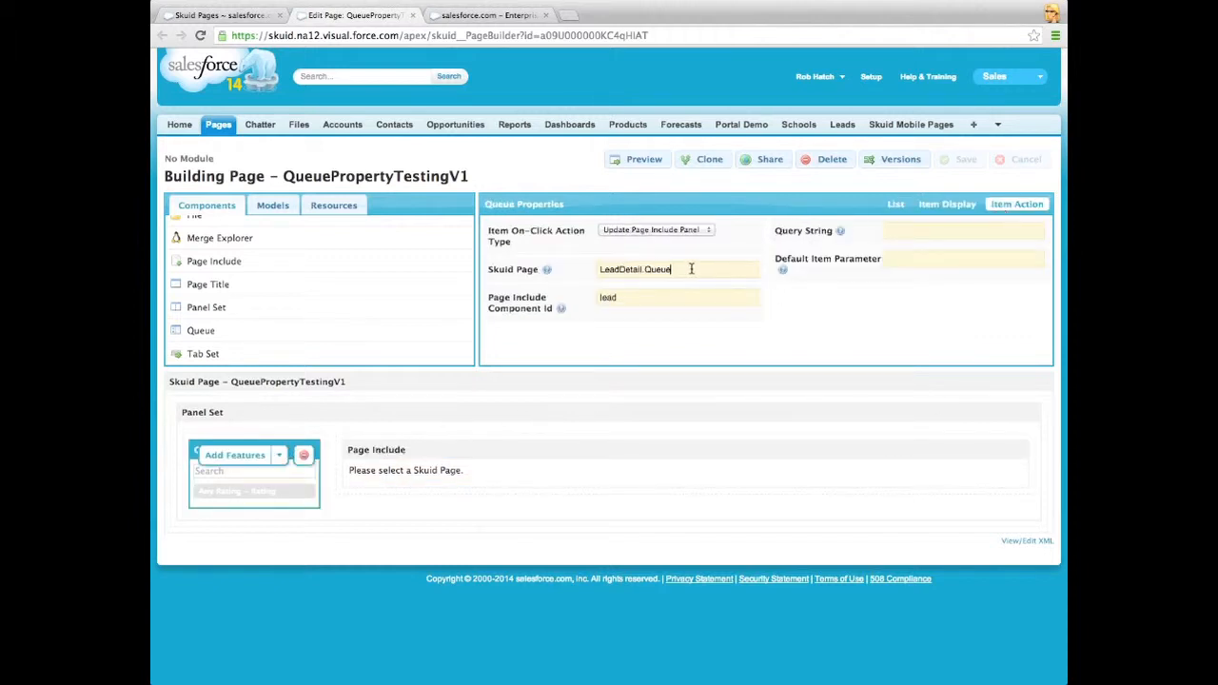
drag(686, 270, 591, 288)
Step: Preview QueuePropertyTestingV1 with the first lead in the queue opened, and recheck the Page Include's properties in the page builder
click(639, 161)
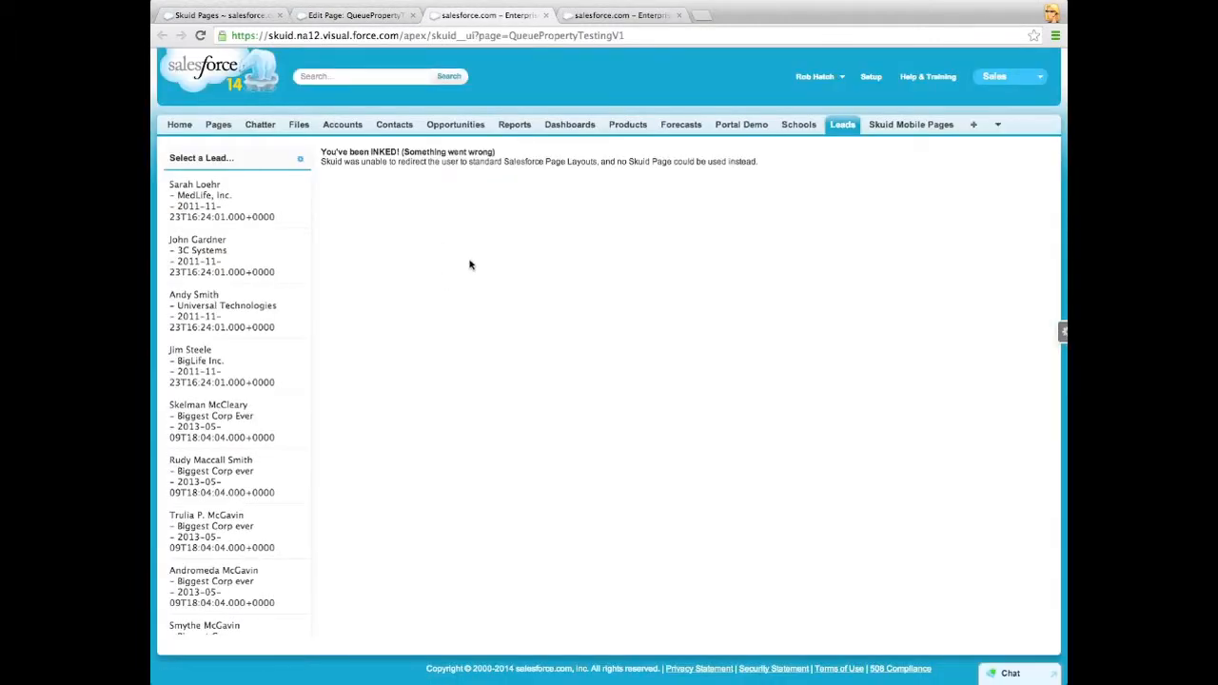
drag(344, 152, 548, 166)
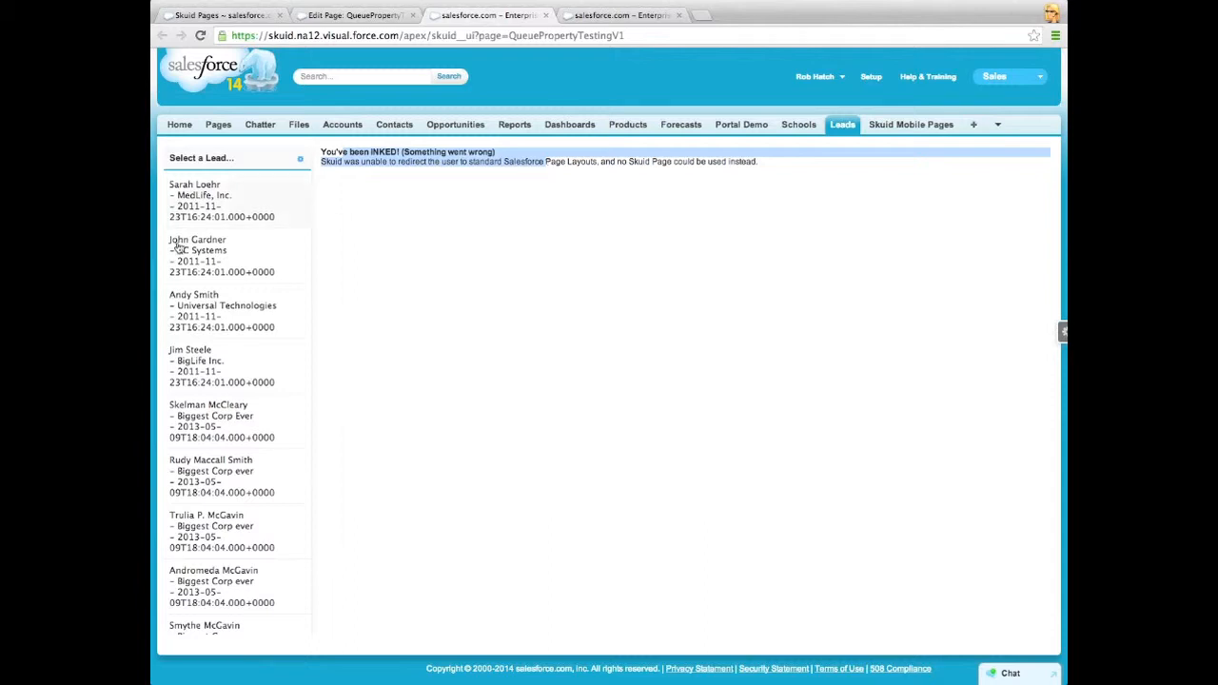
click(248, 199)
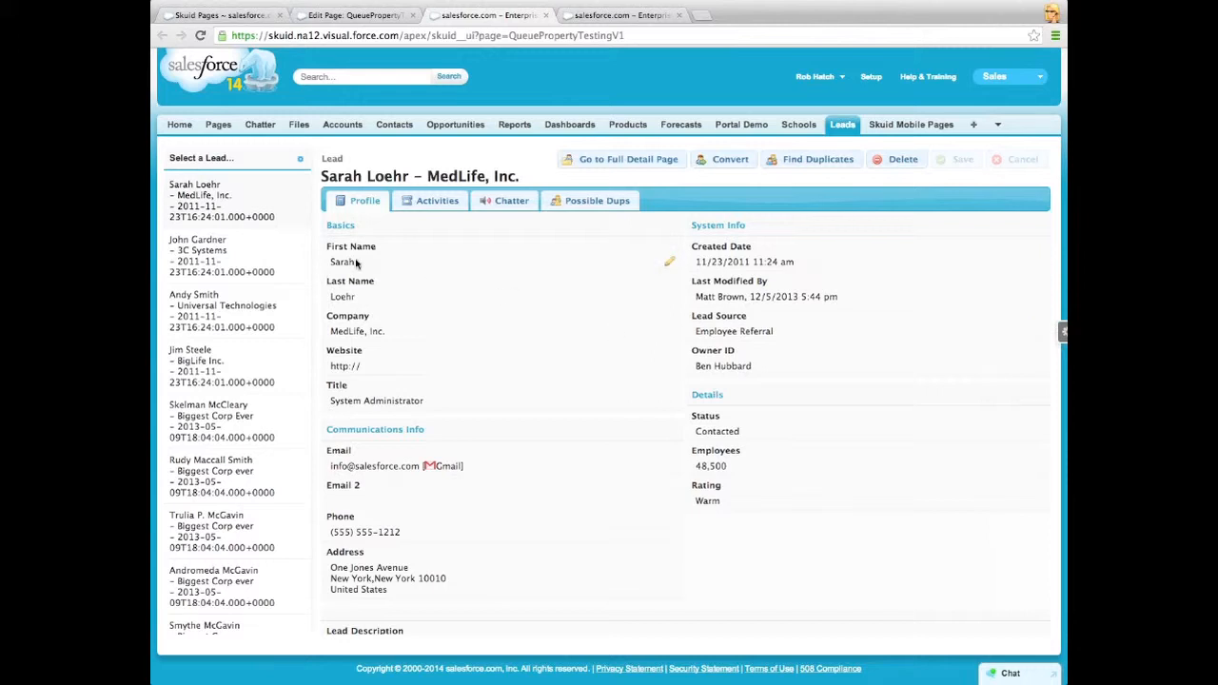
click(361, 16)
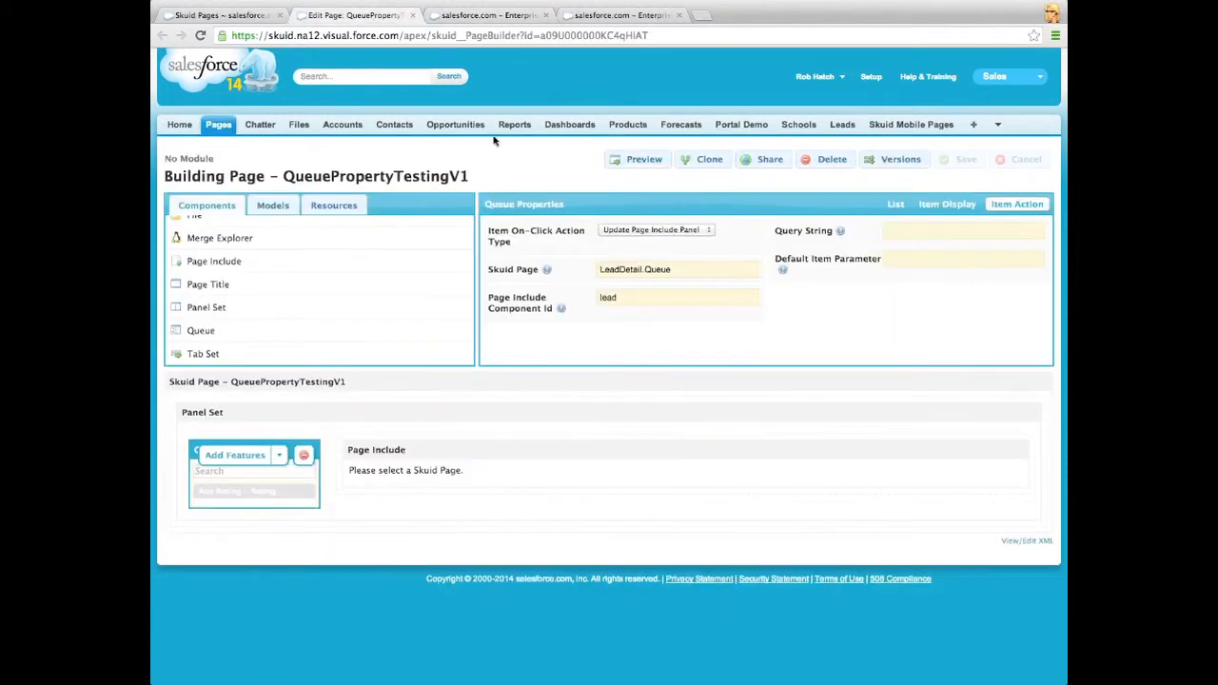
click(549, 457)
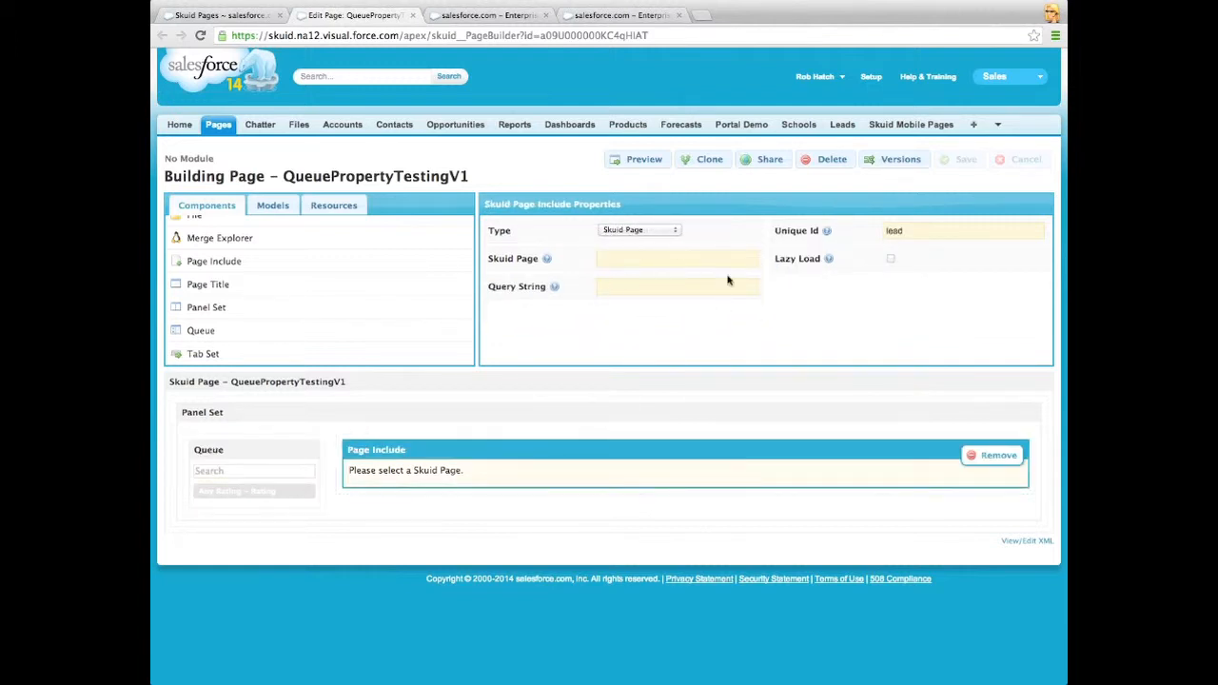
Step: Close the QueuePropertyTestingV1 builder and one preview, and open QueuePropertyTestingV2 in the page builder
click(229, 15)
click(412, 15)
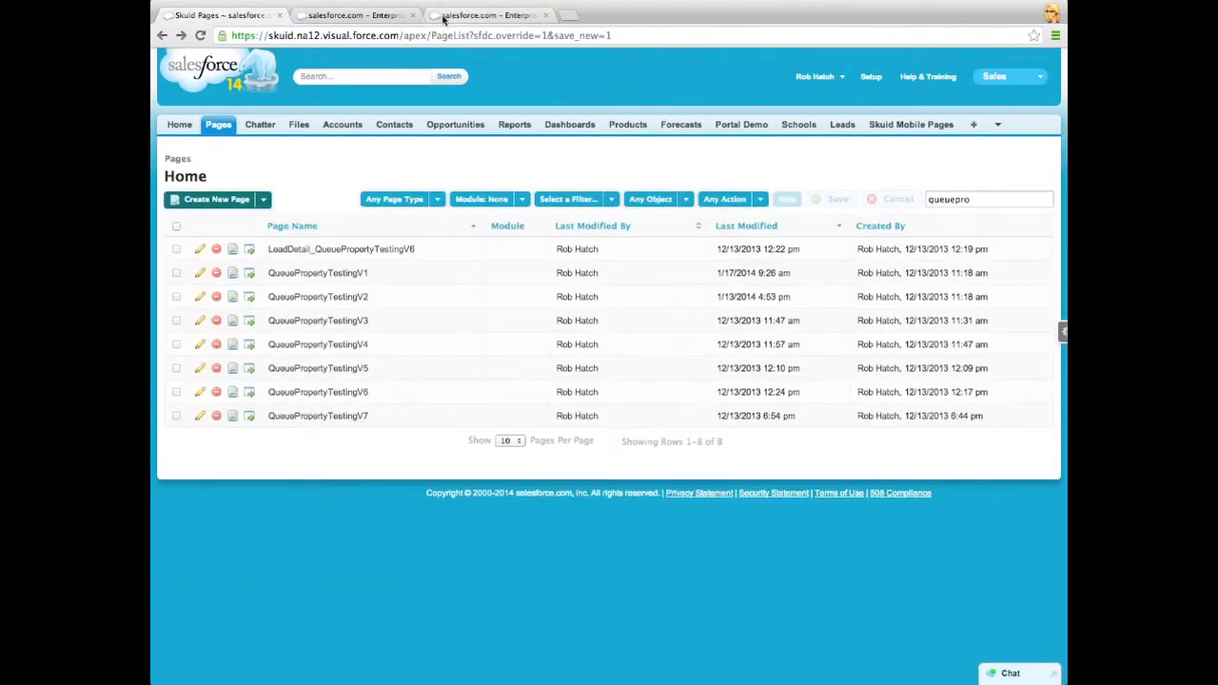
click(412, 15)
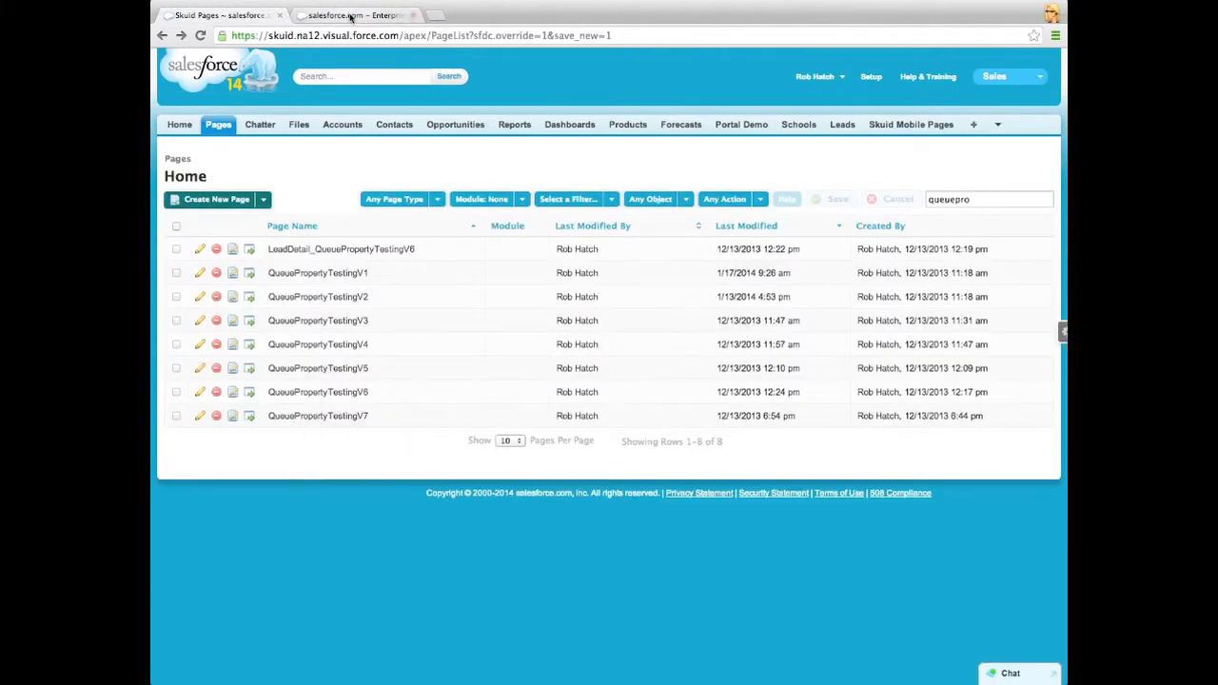
super+click(326, 302)
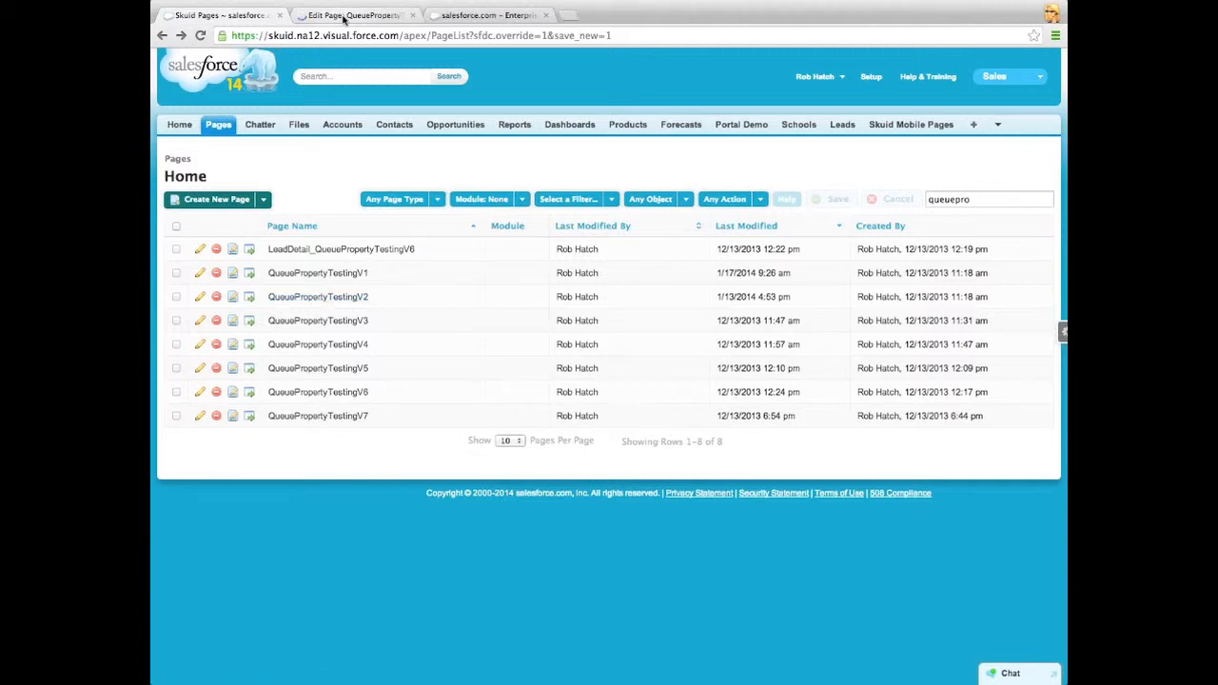
click(345, 17)
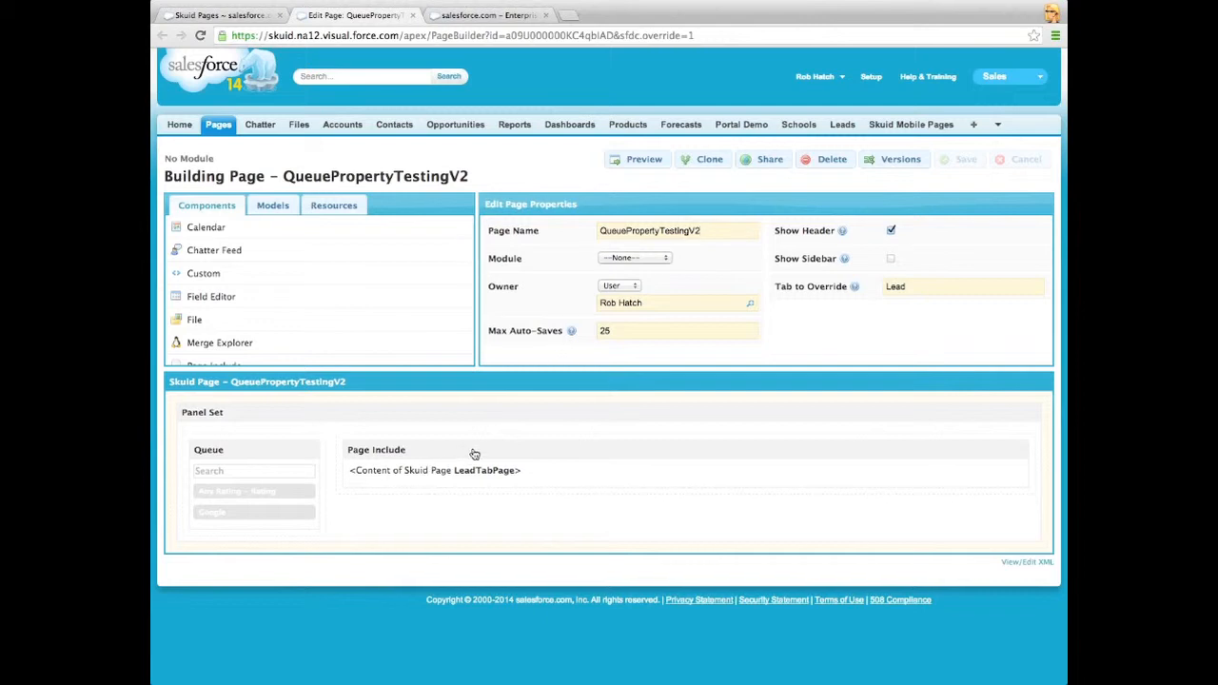
Step: Compare the Page Include's Skuid Page value on QueuePropertyTestingV2 with the Skuid Page in its Queue's item action
click(471, 455)
drag(673, 255, 590, 265)
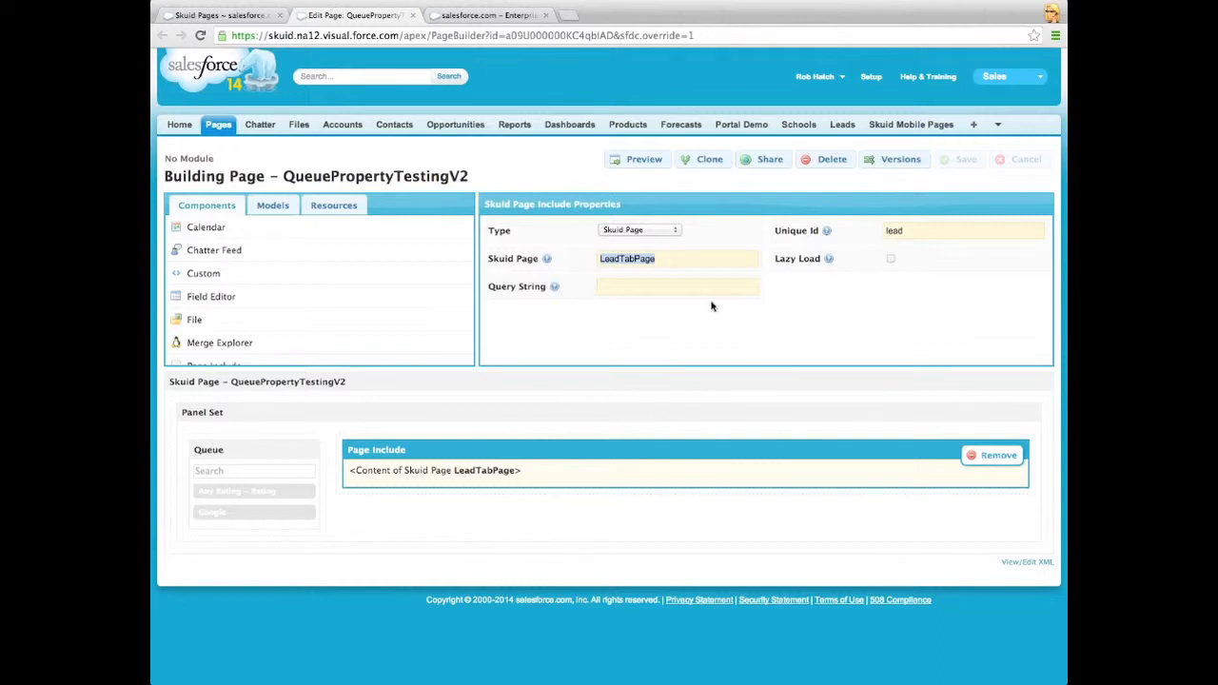
click(258, 453)
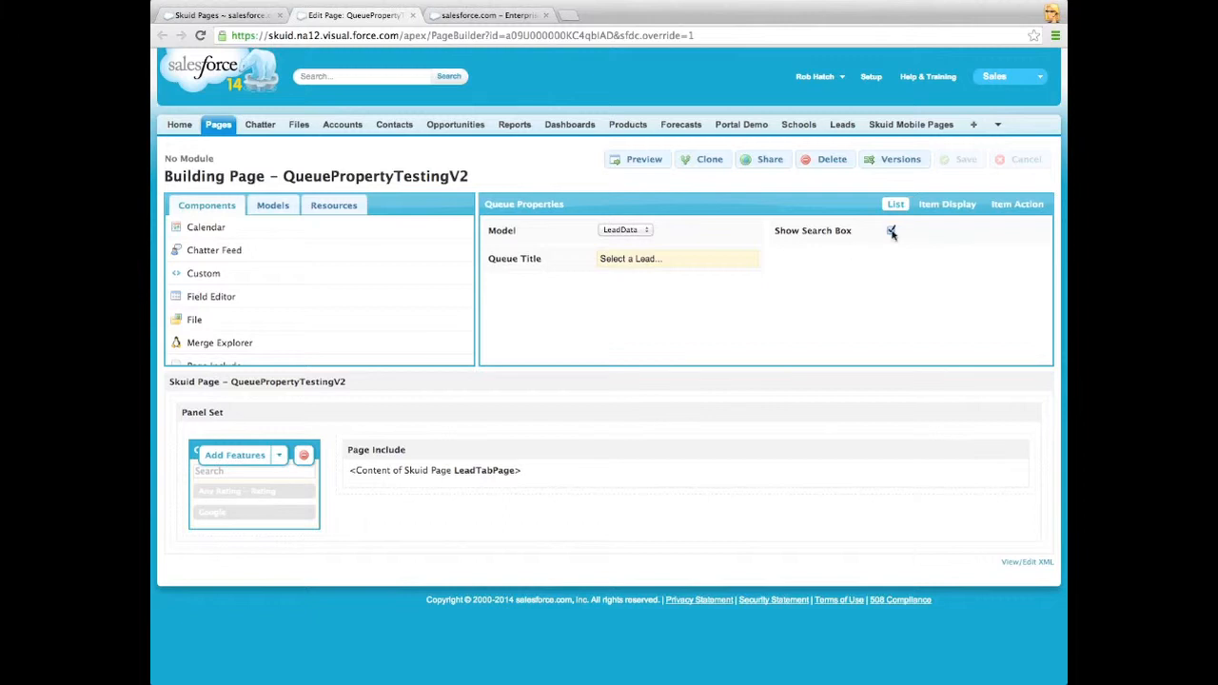
click(1016, 205)
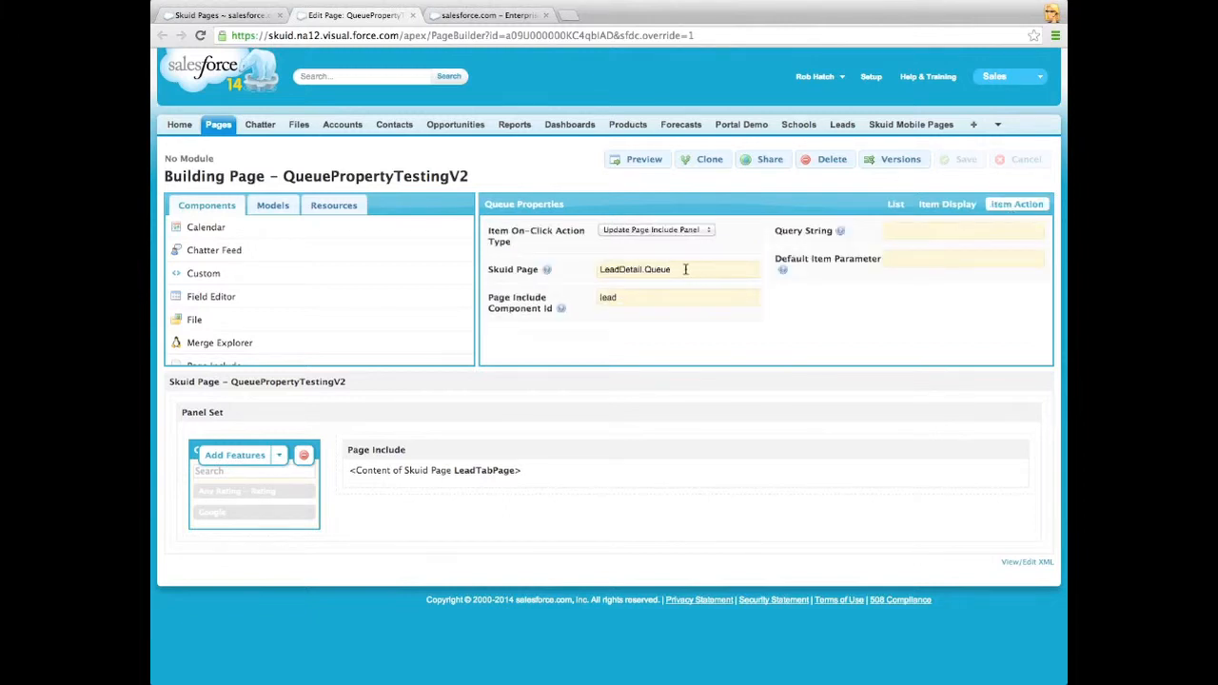
drag(685, 270, 591, 270)
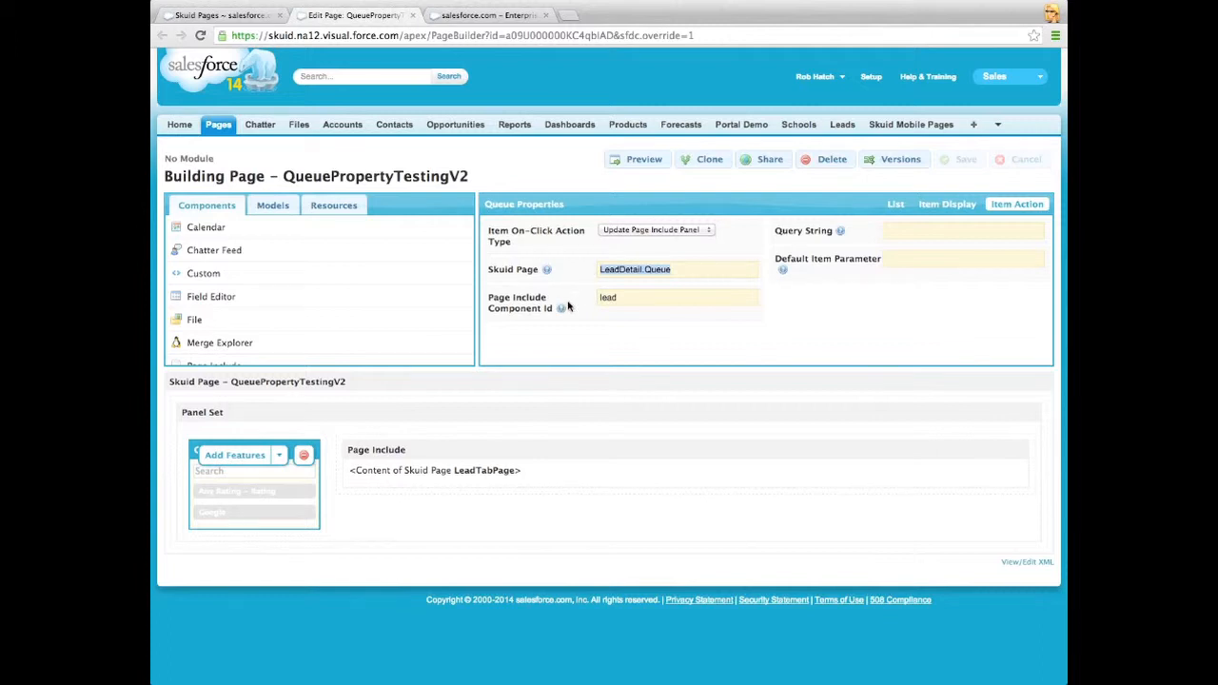
Step: Load the QueuePropertyTestingV2 page by changing the page name in the preview's URL, and open the first lead in the queue
click(484, 15)
key(super+r)
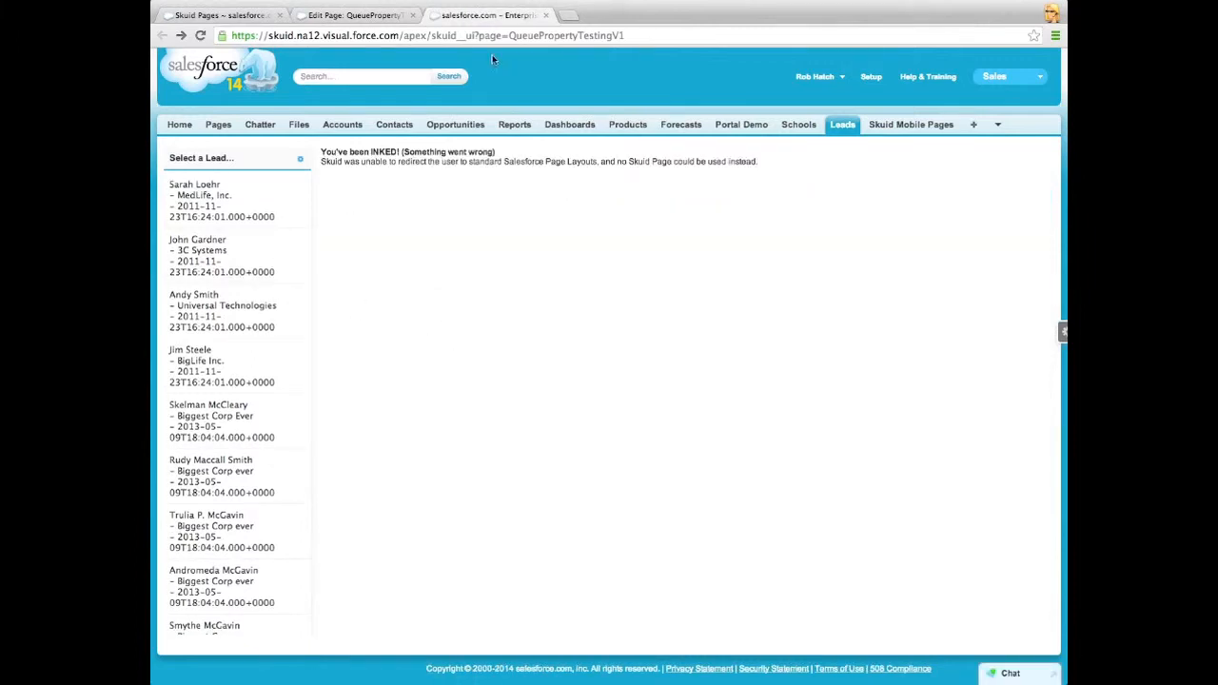
drag(612, 35, 639, 34)
text(V2)
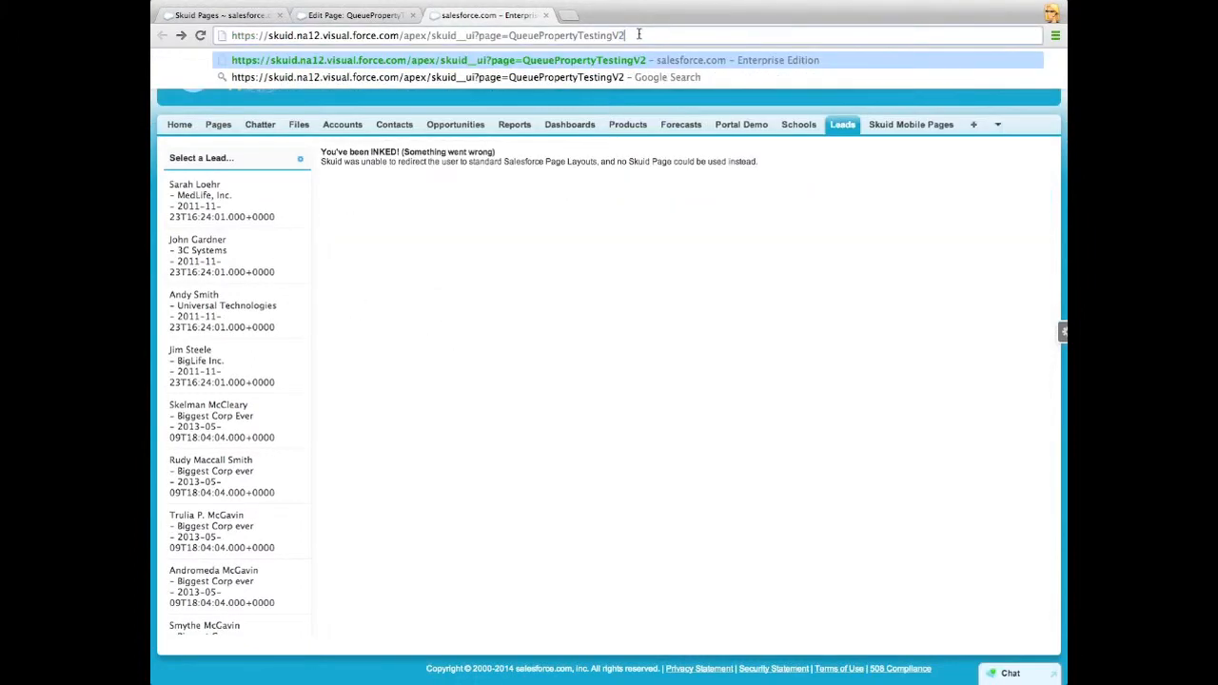
key(Return)
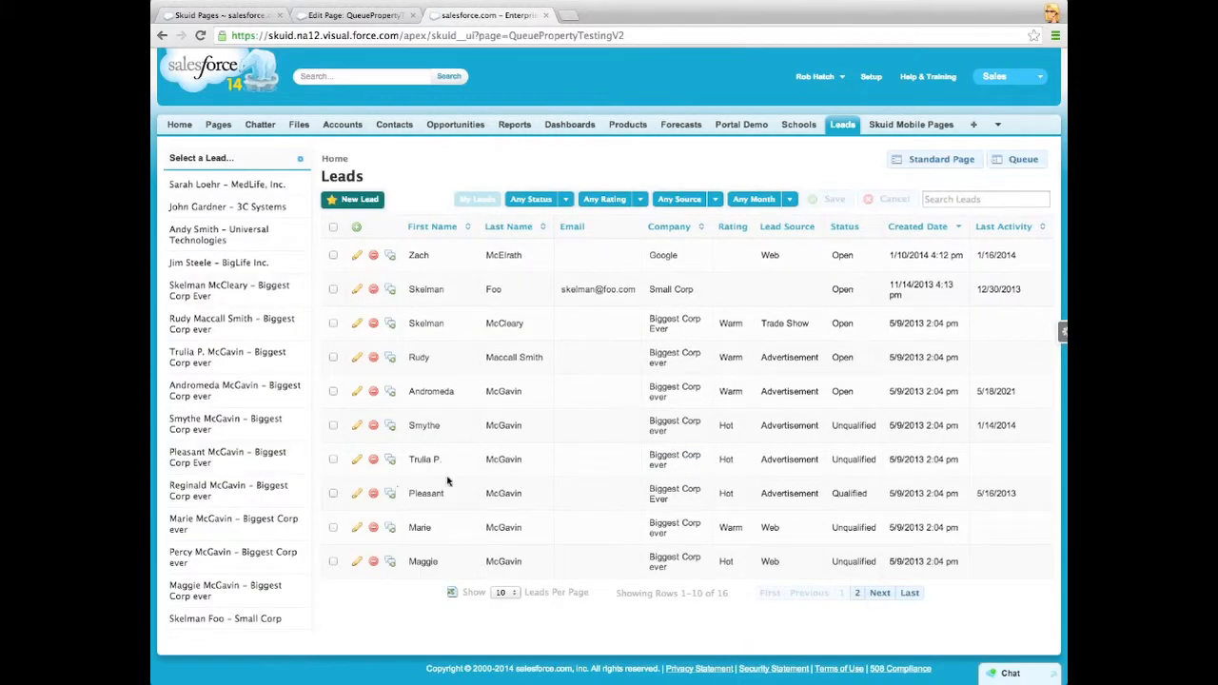
click(285, 186)
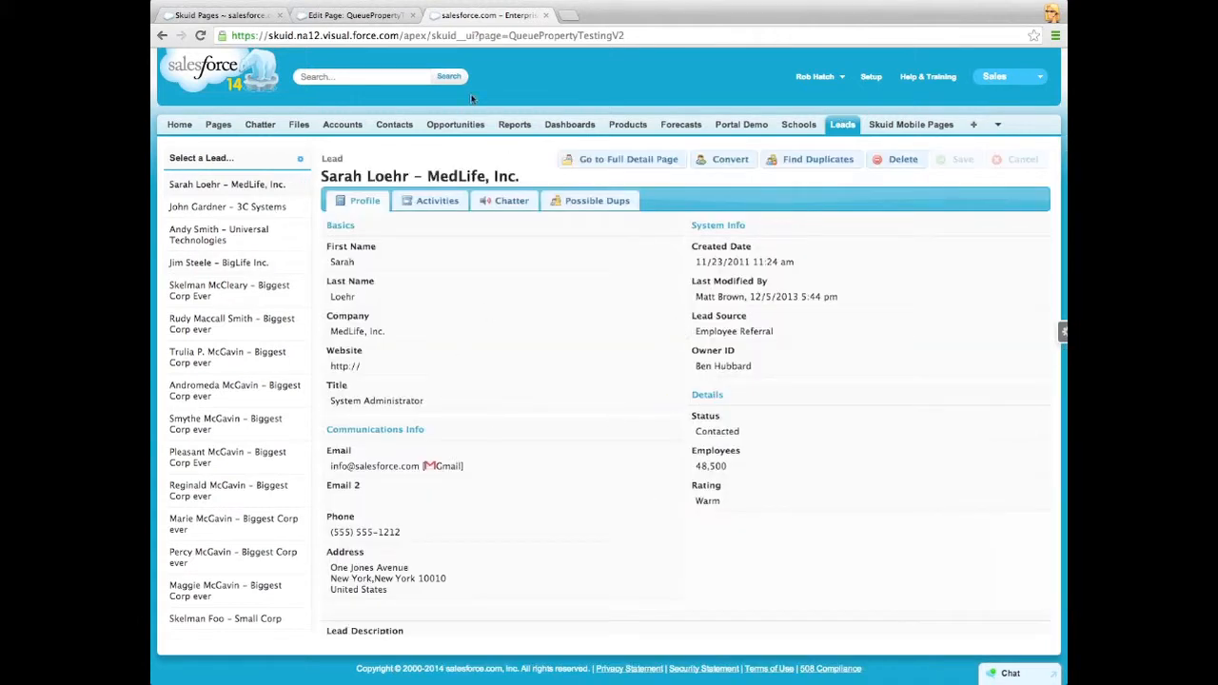
Step: Recheck the Skuid Page value in the item action of the Queue on QueuePropertyTestingV2
click(360, 15)
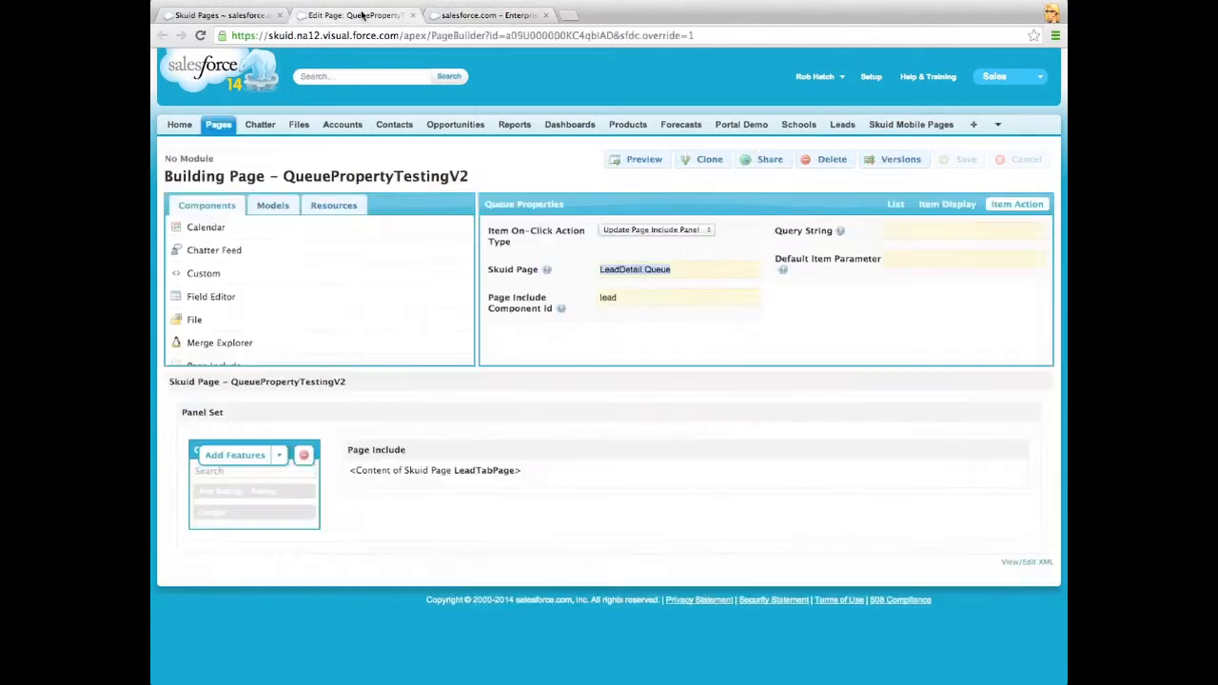
click(686, 268)
drag(687, 269, 590, 269)
Step: Open QueuePropertyTestingV7 from the Skuid pages list in the page builder
click(244, 22)
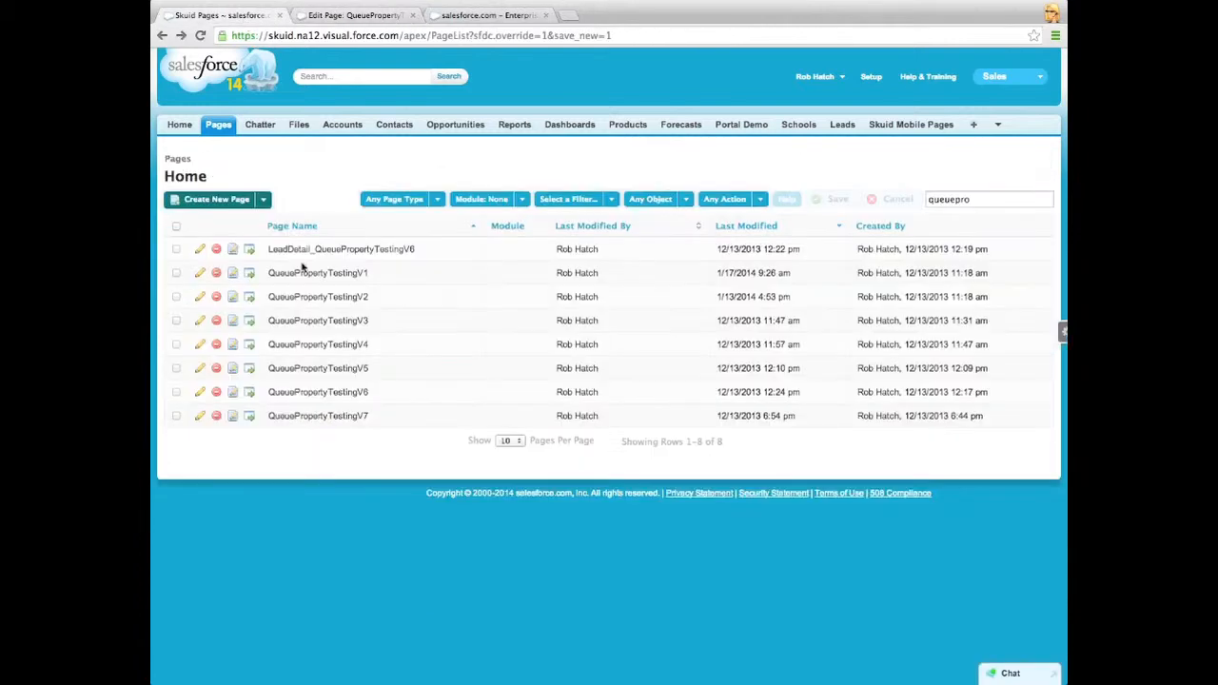
super+click(318, 416)
click(343, 15)
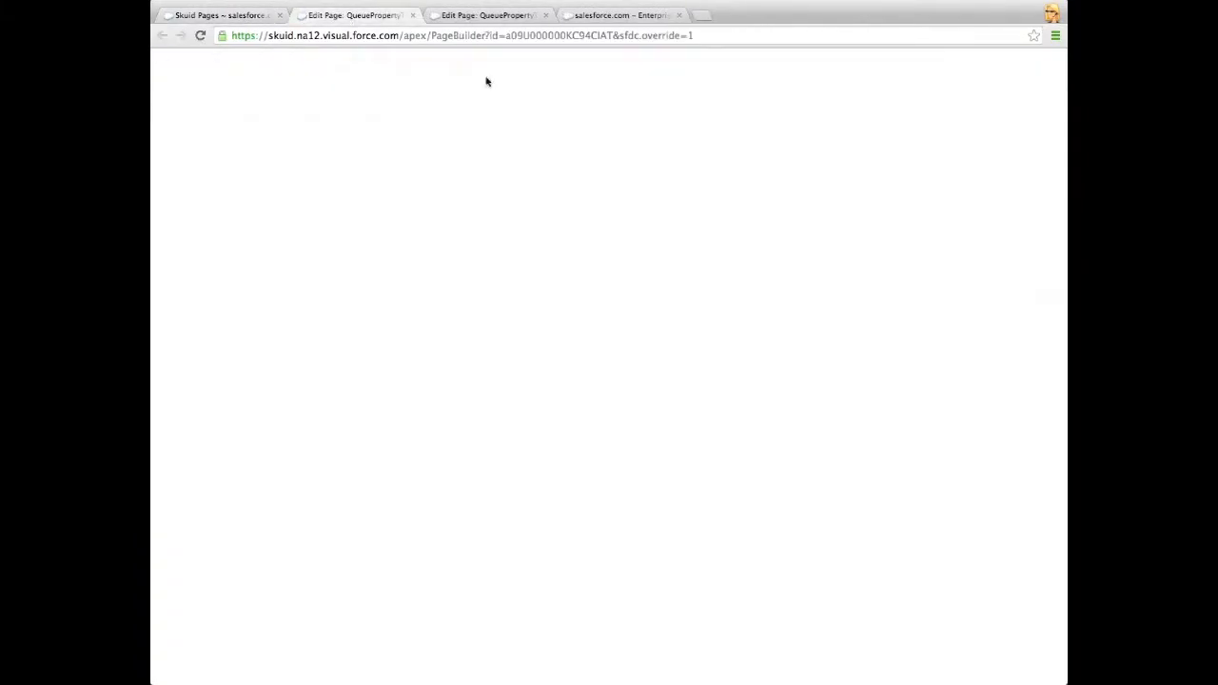
scroll(422, 562, down, 1)
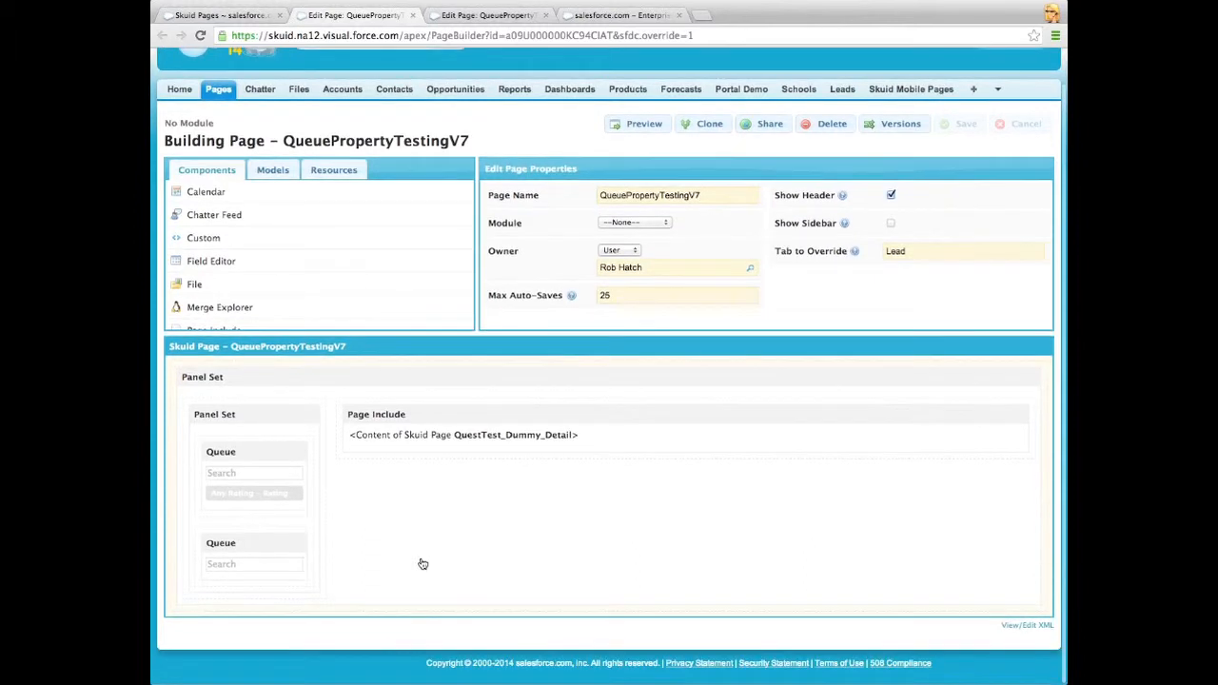
Step: Compare the list settings of the two Queues on QueuePropertyTestingV7
click(270, 459)
click(271, 551)
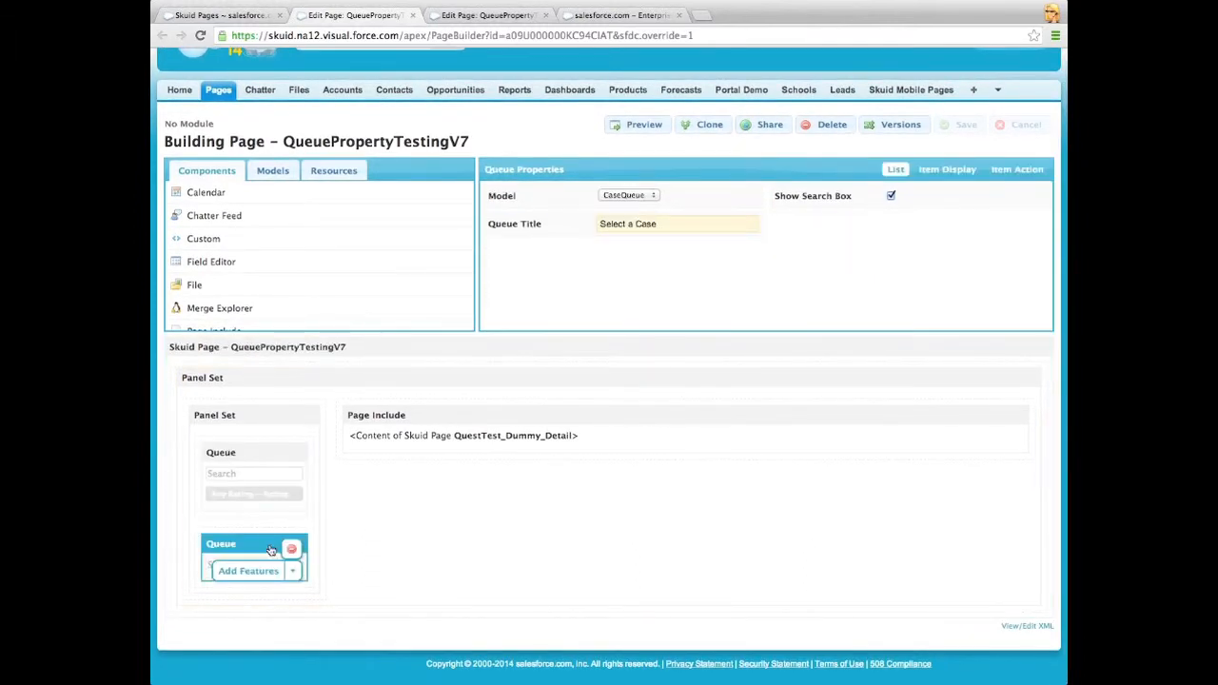
click(260, 460)
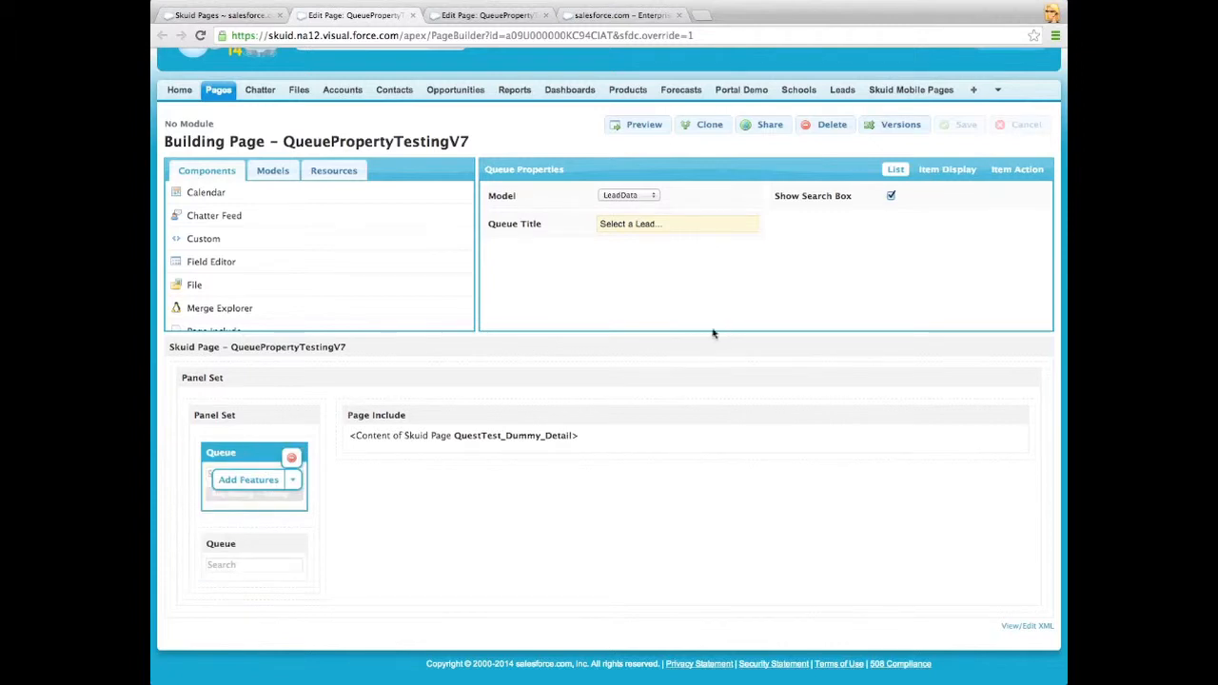
Step: Examine the lead Queue's Page Include Component Id, Queue Title and item action Skuid Page
click(1006, 171)
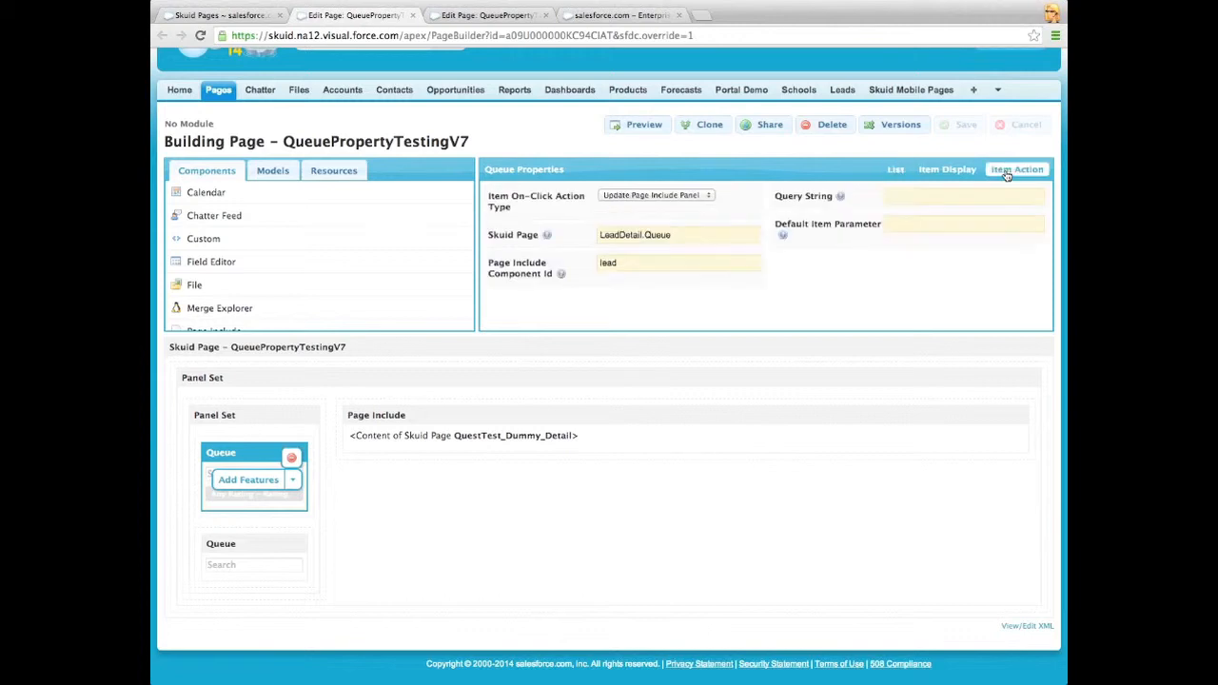
double_click(603, 263)
click(682, 235)
drag(671, 235, 594, 236)
click(898, 171)
drag(667, 224, 566, 227)
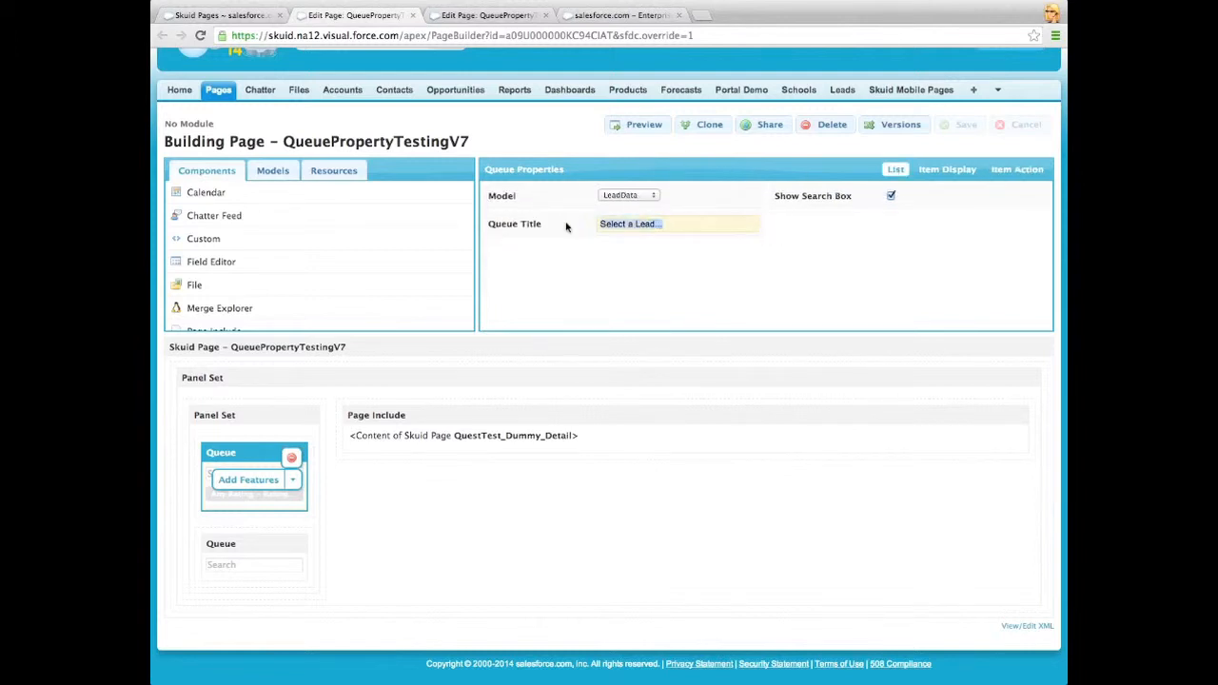
click(1024, 173)
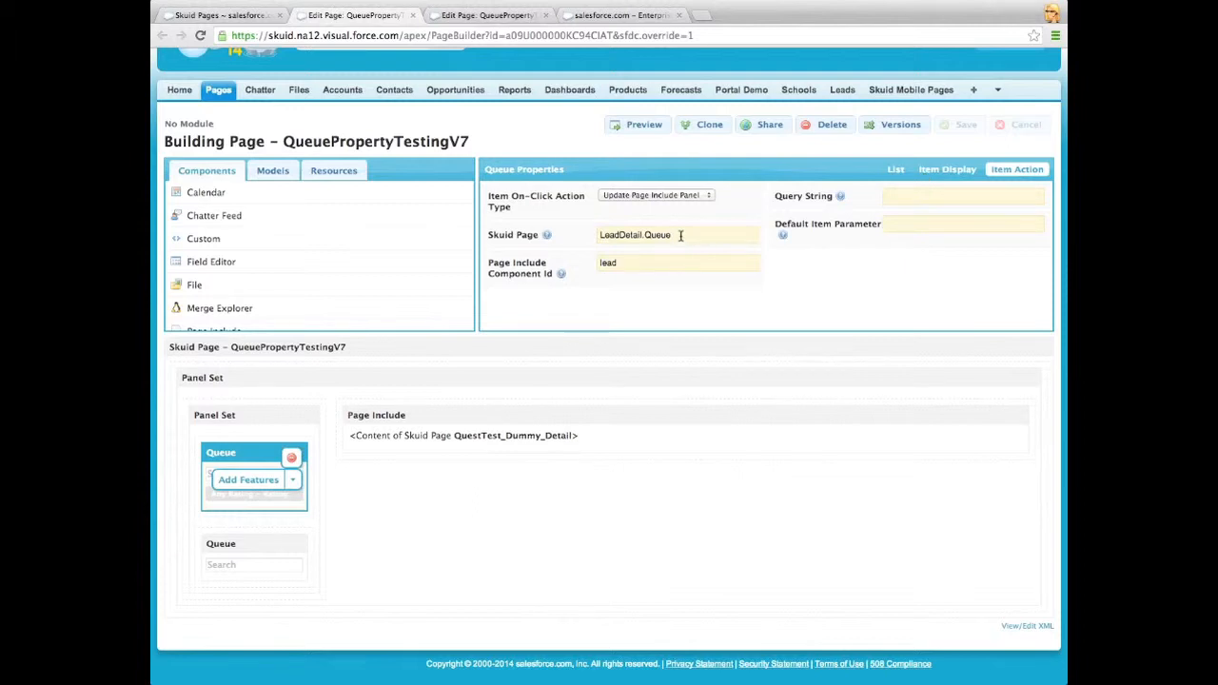
drag(680, 236, 594, 235)
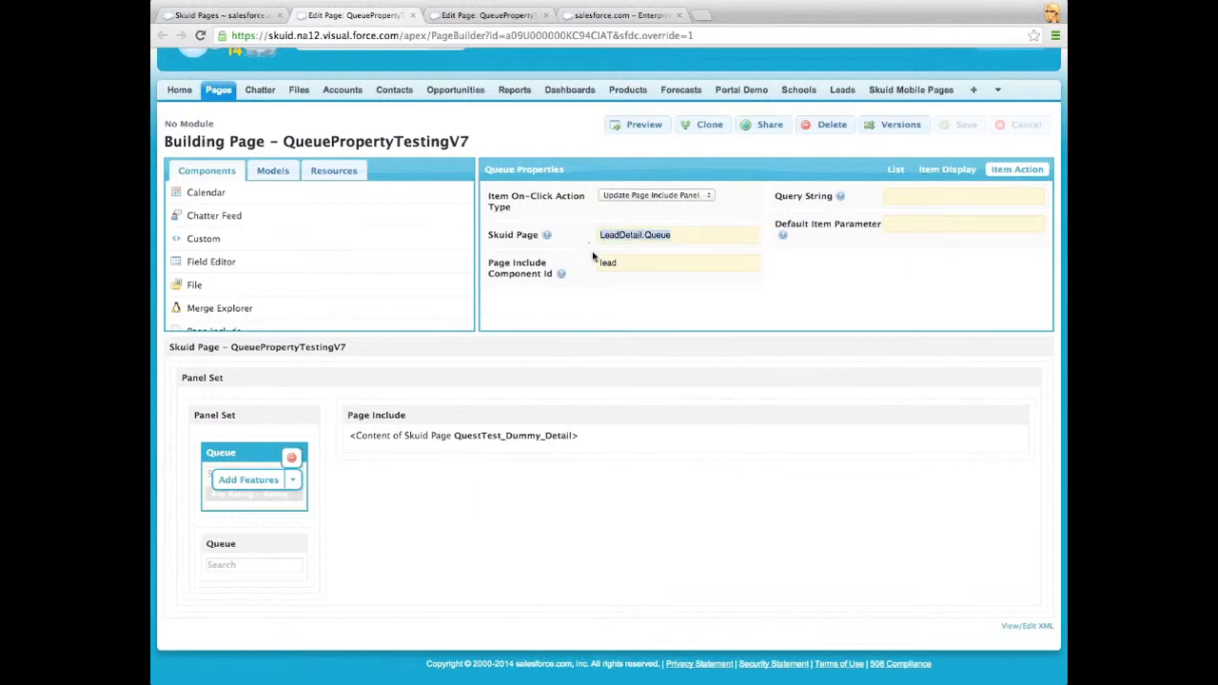
Step: Examine the case Queue's title and the Skuid Page set in its item action
click(255, 547)
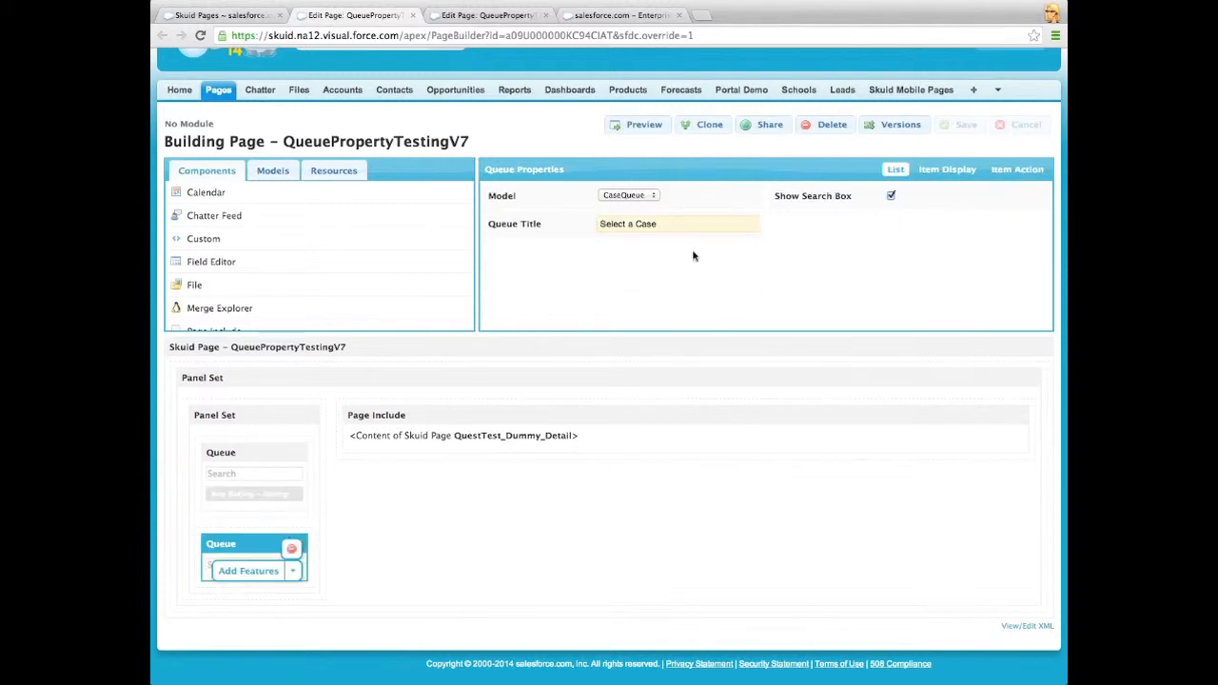
drag(668, 225, 600, 227)
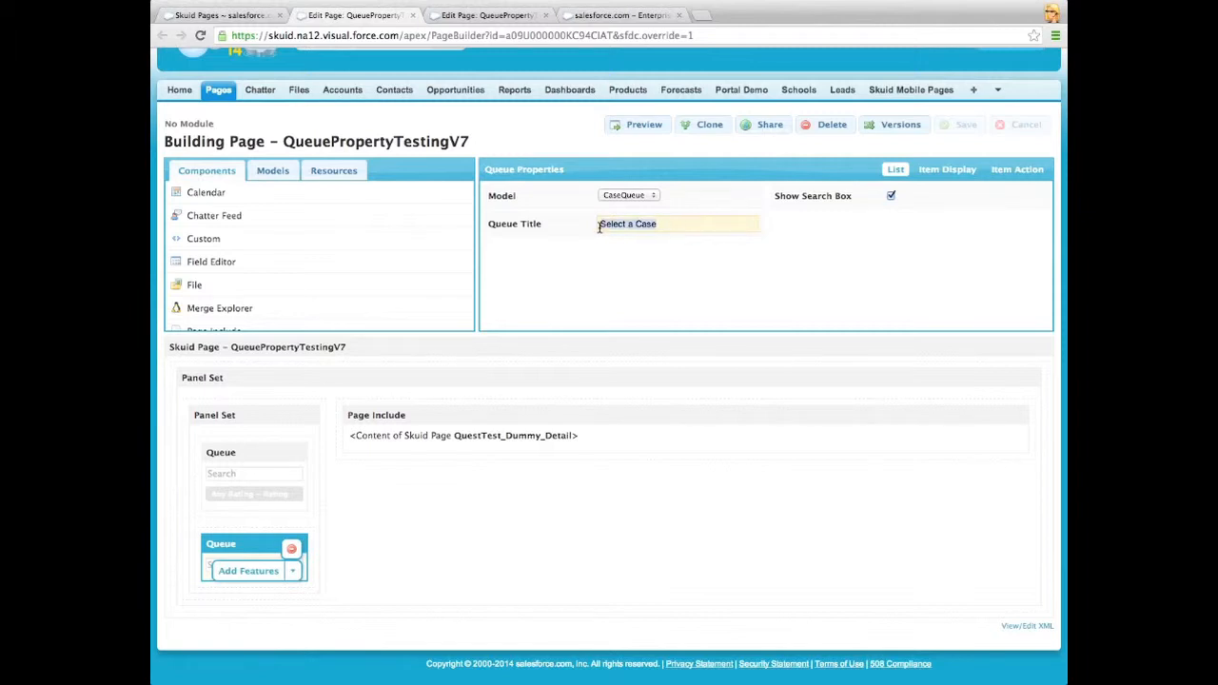
click(1017, 170)
drag(681, 234, 595, 242)
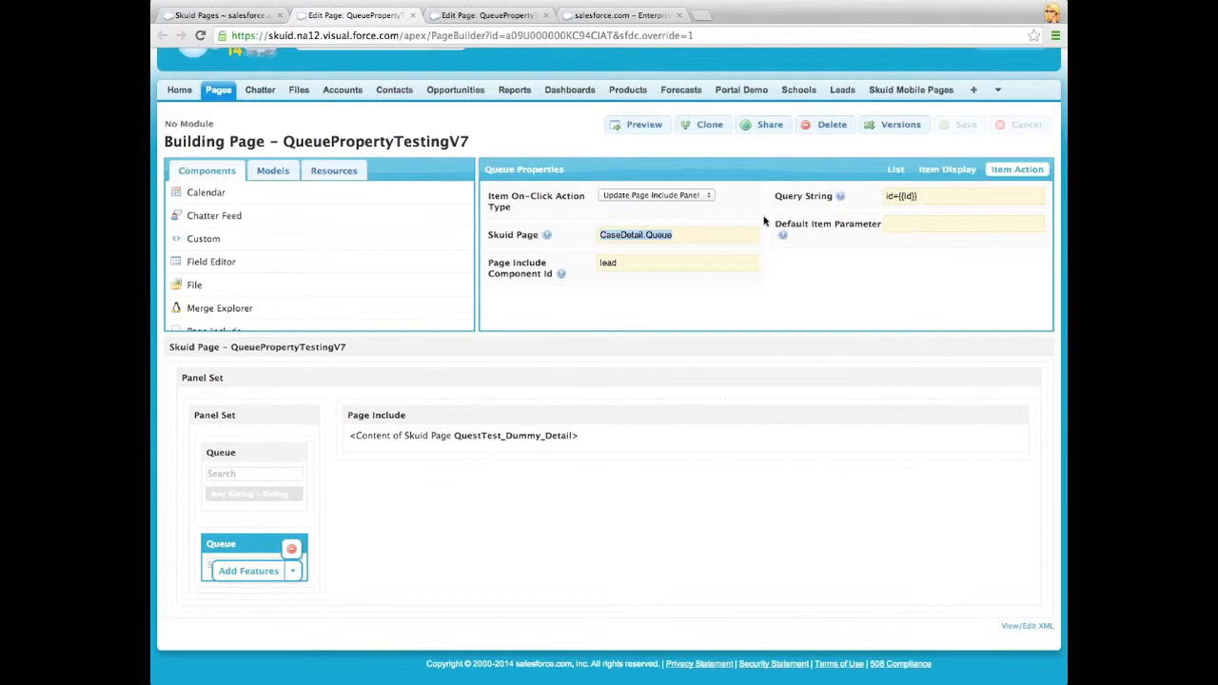
Step: Preview QueuePropertyTestingV7 and highlight the "Choose a Queue Item" title of its default included page
click(640, 127)
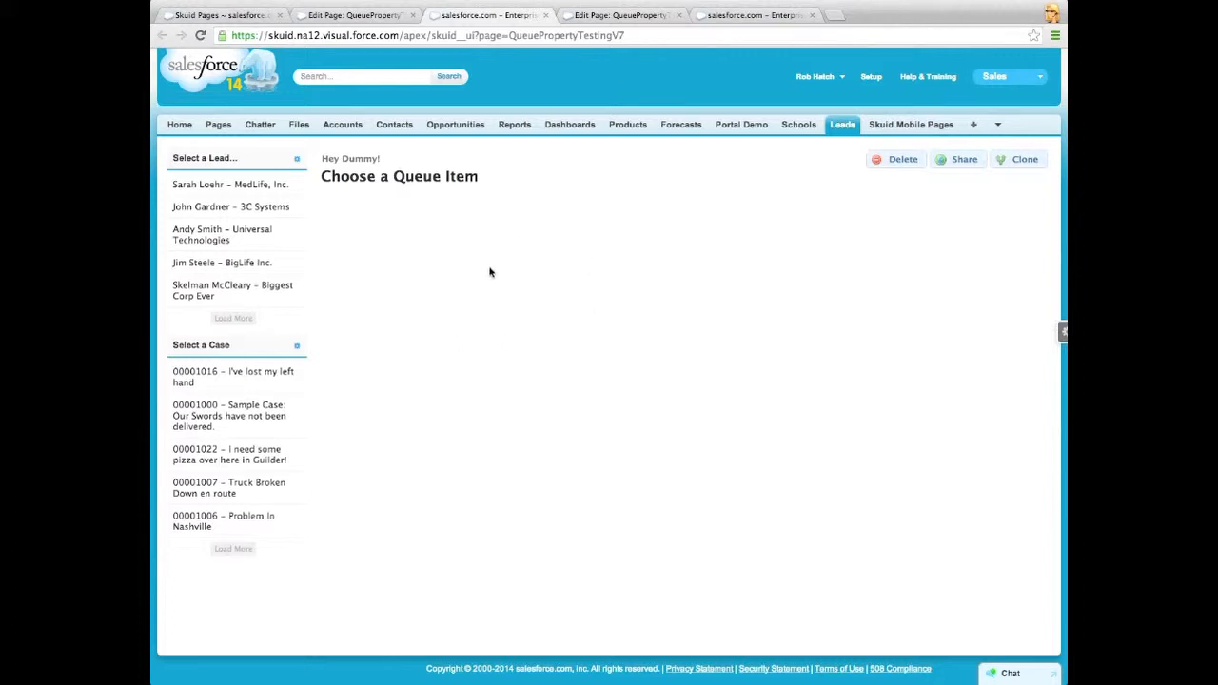
drag(342, 173, 451, 175)
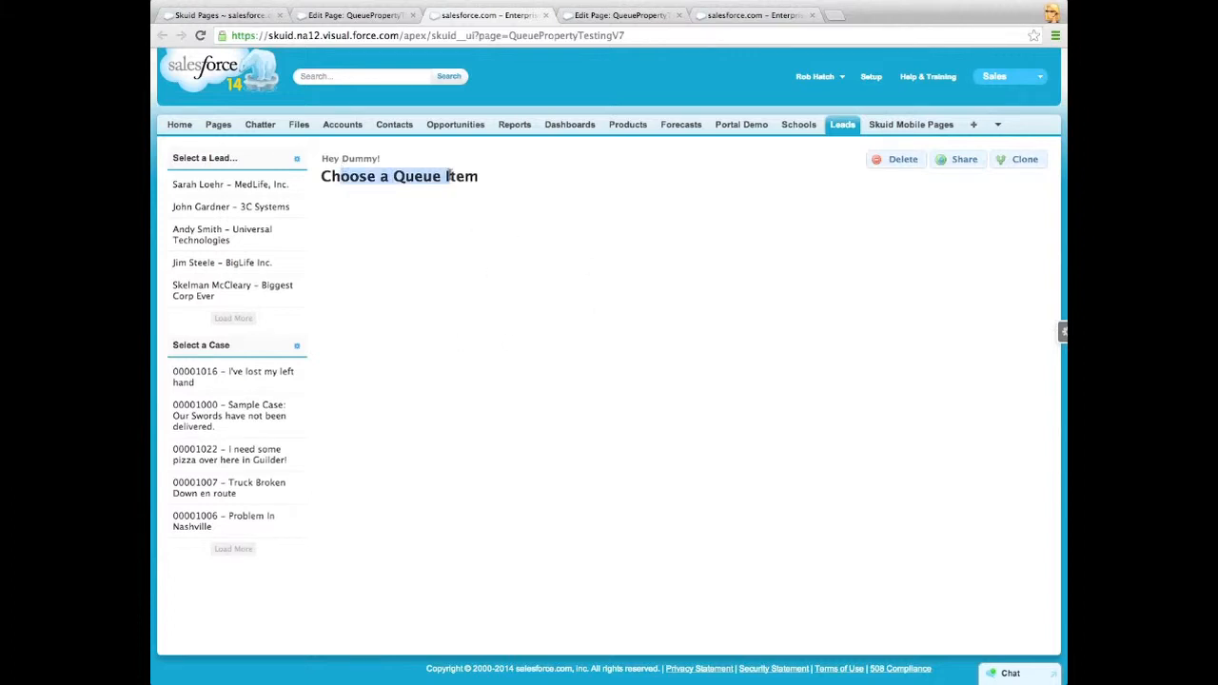
Step: Display the MedLife, Inc. lead and the "I've lost my left hand" case in the preview's shared Page Include
click(221, 184)
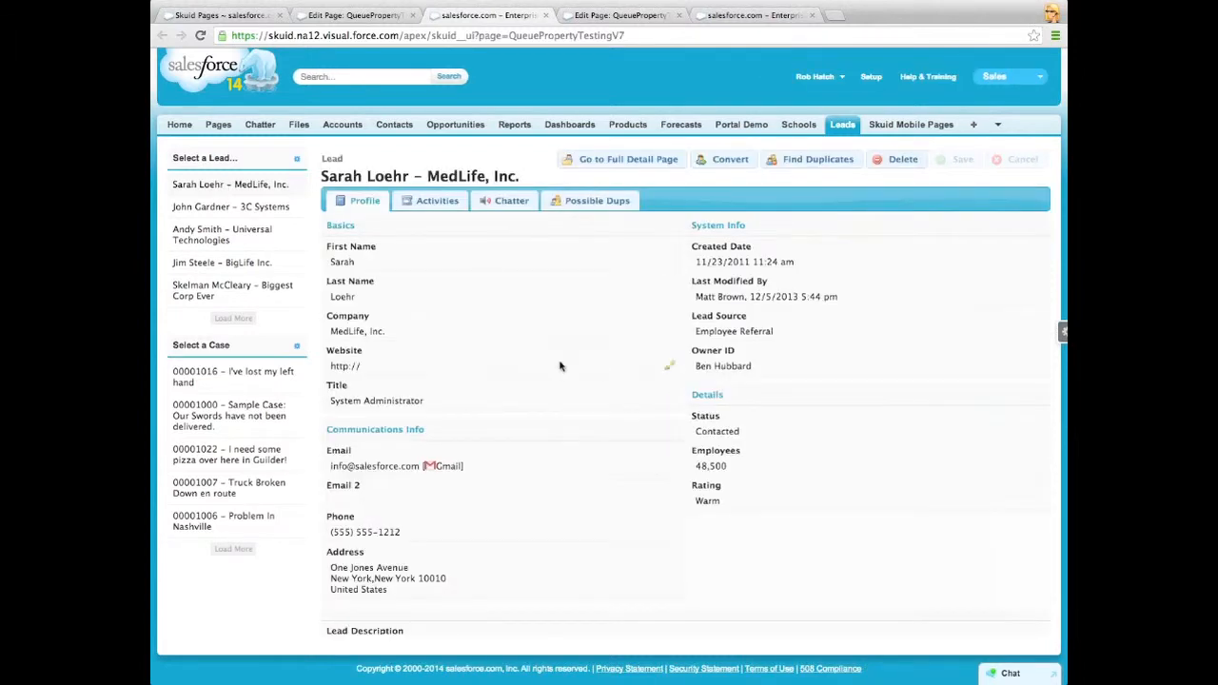
click(229, 377)
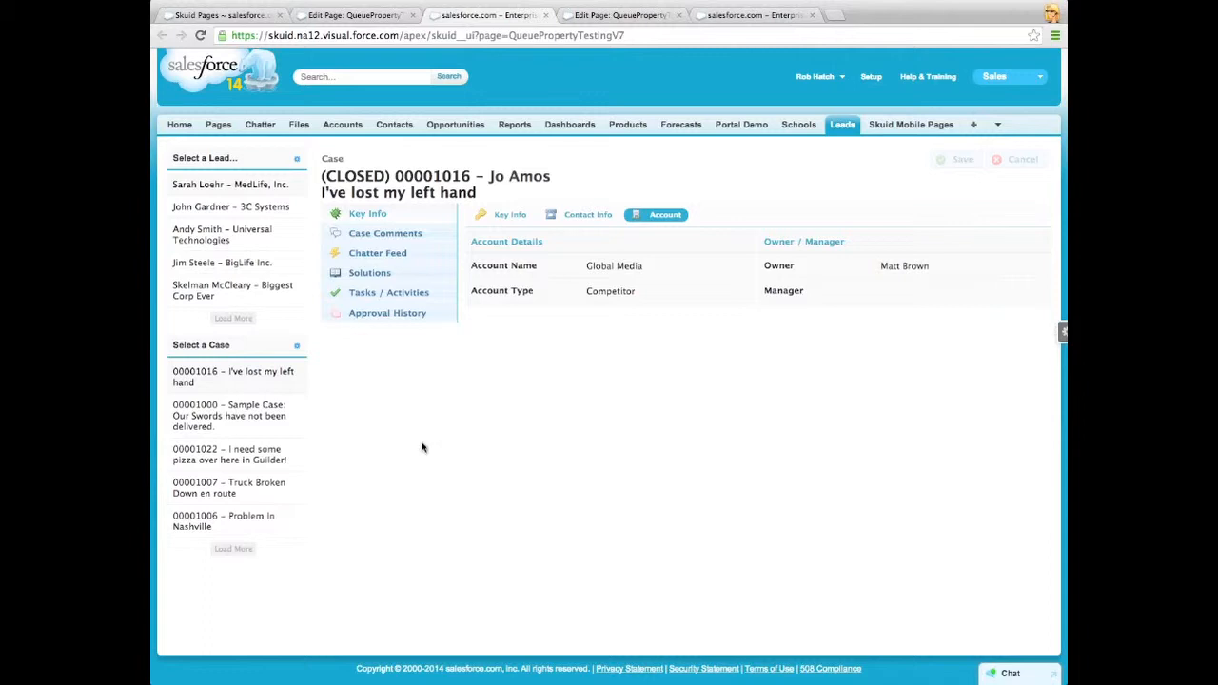
Step: Examine the LeadData model's maximum record limit and the CaseQueue model on QueuePropertyTestingV7 in the page builder
click(376, 21)
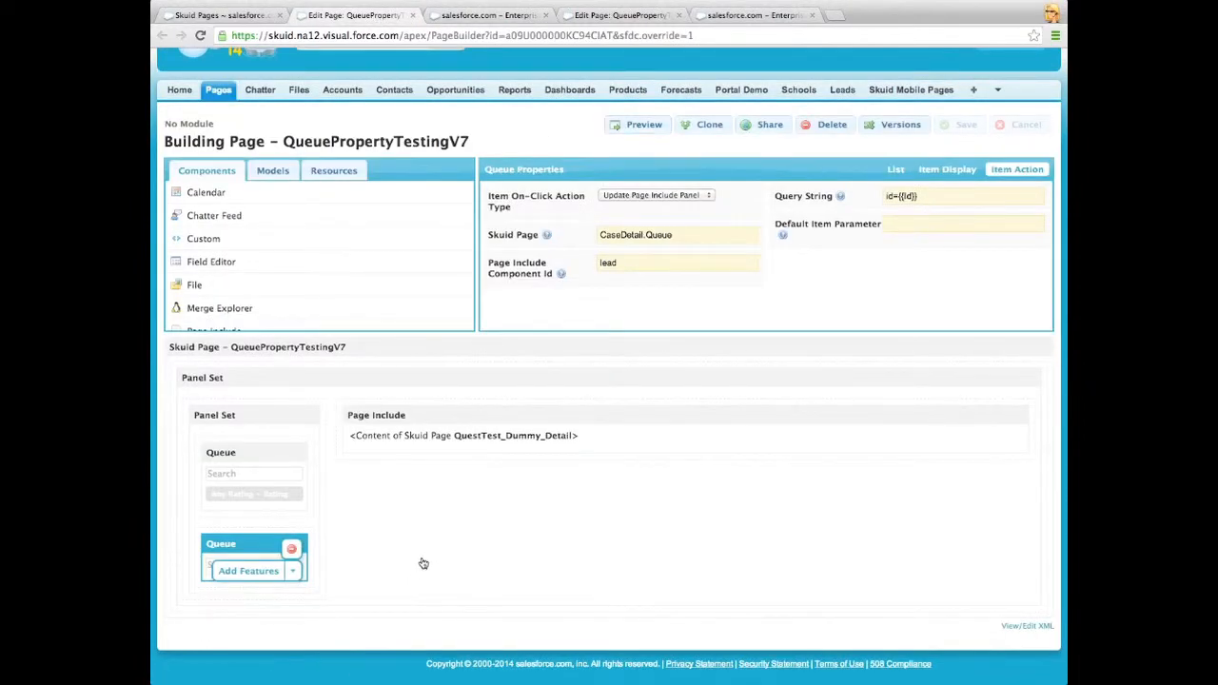
click(258, 416)
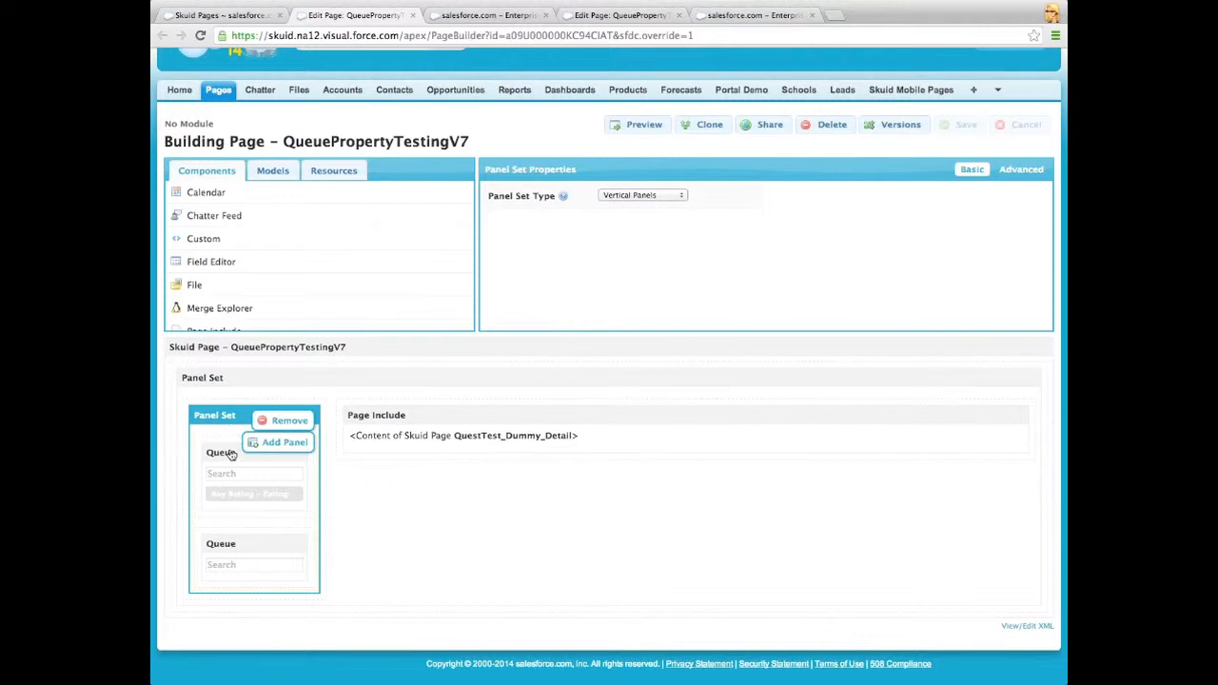
click(270, 180)
click(252, 194)
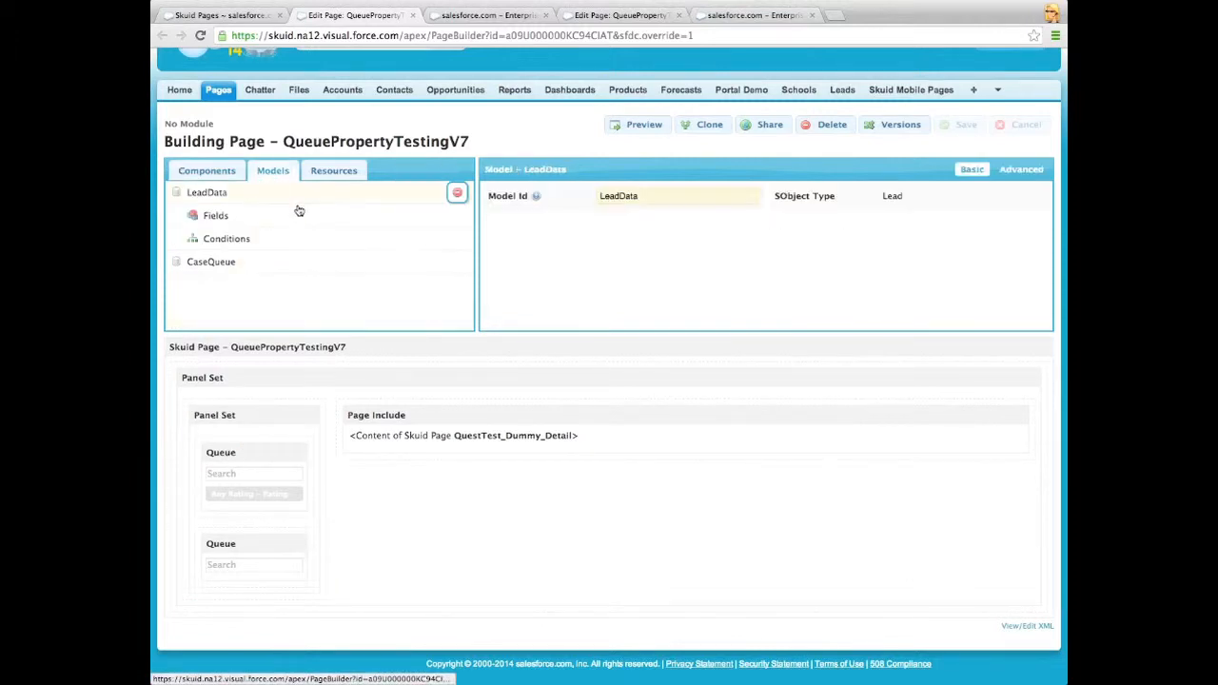
click(1015, 171)
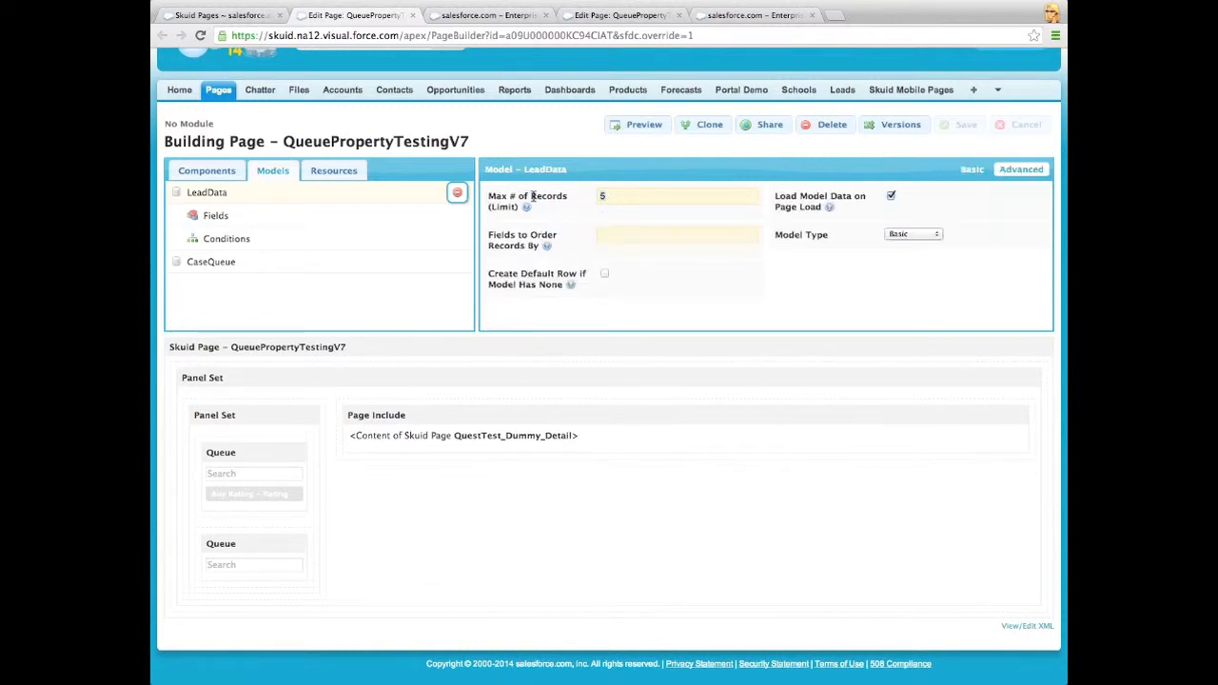
click(278, 263)
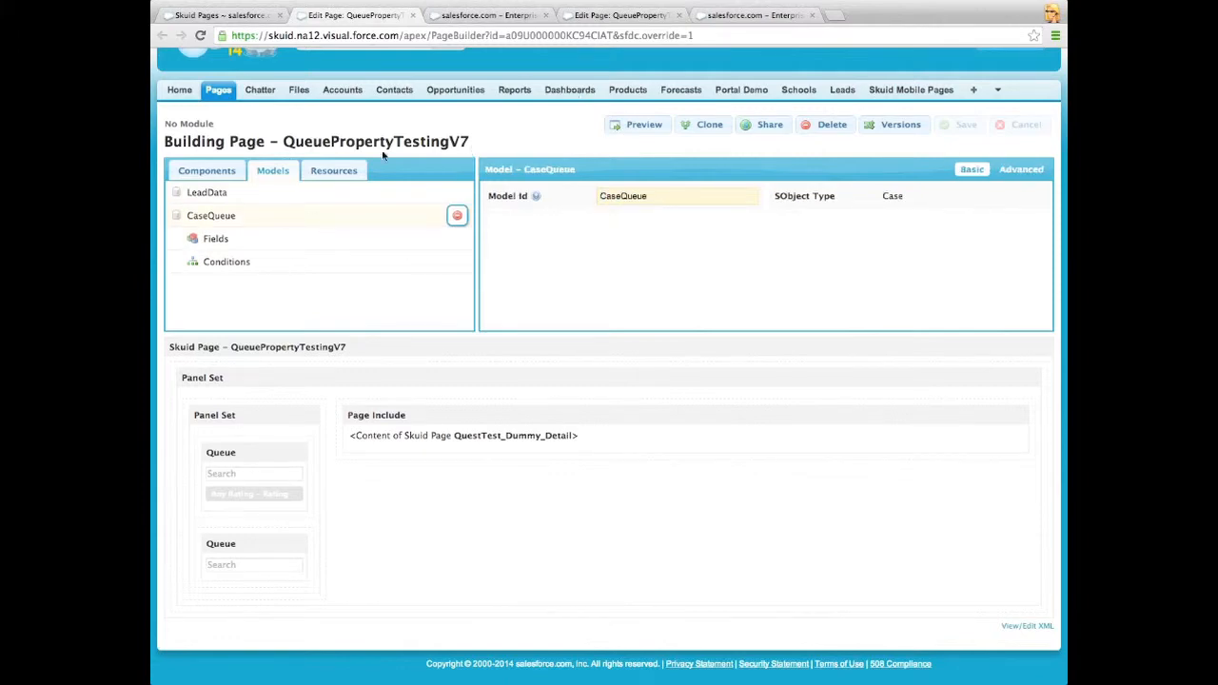
Step: Close the preview and builder of QueuePropertyTestingV7 and return to the Pages list
click(489, 16)
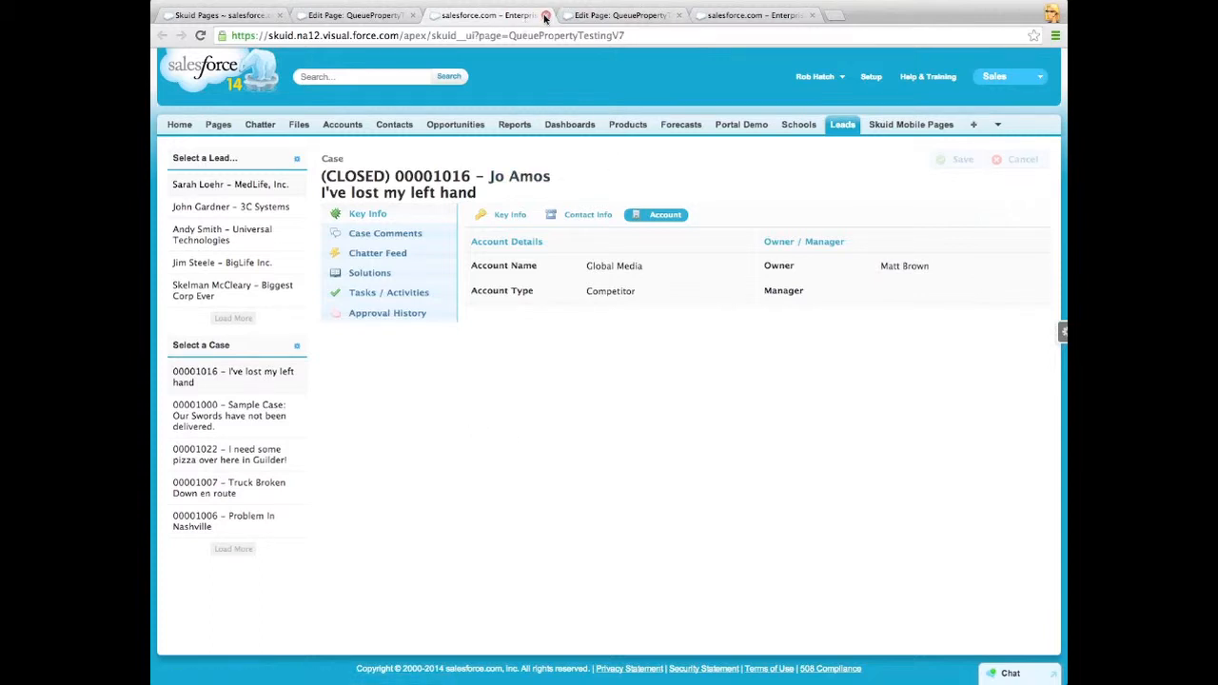
click(545, 16)
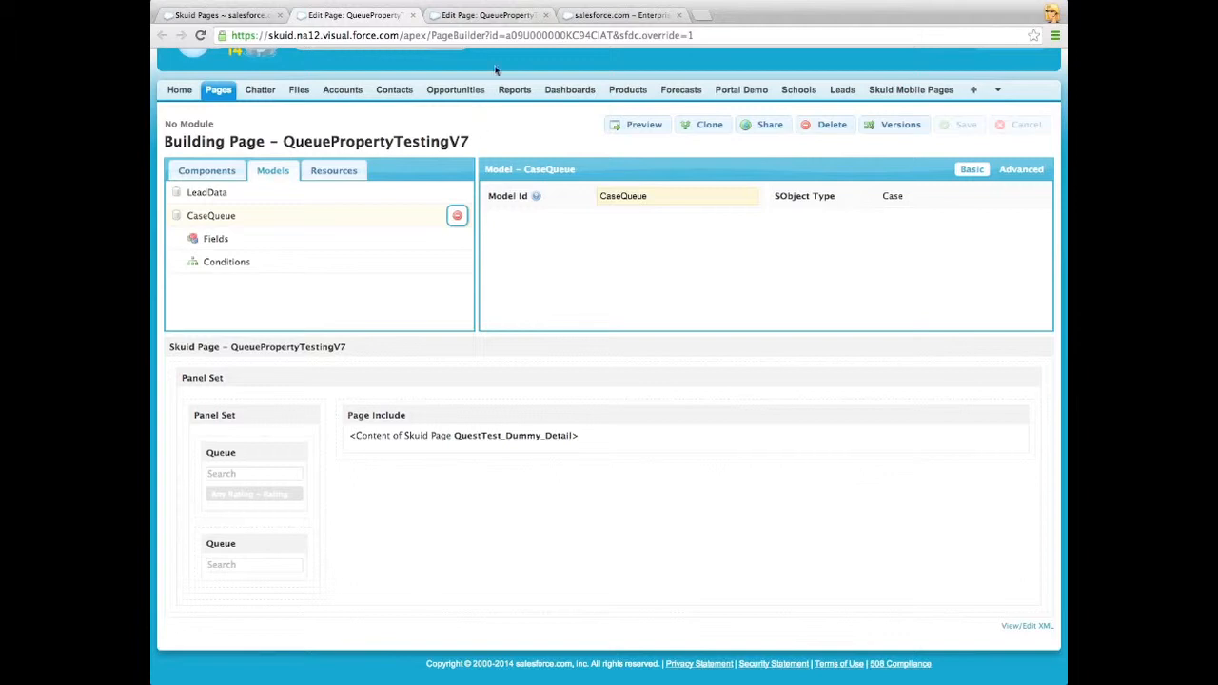
click(416, 16)
click(228, 16)
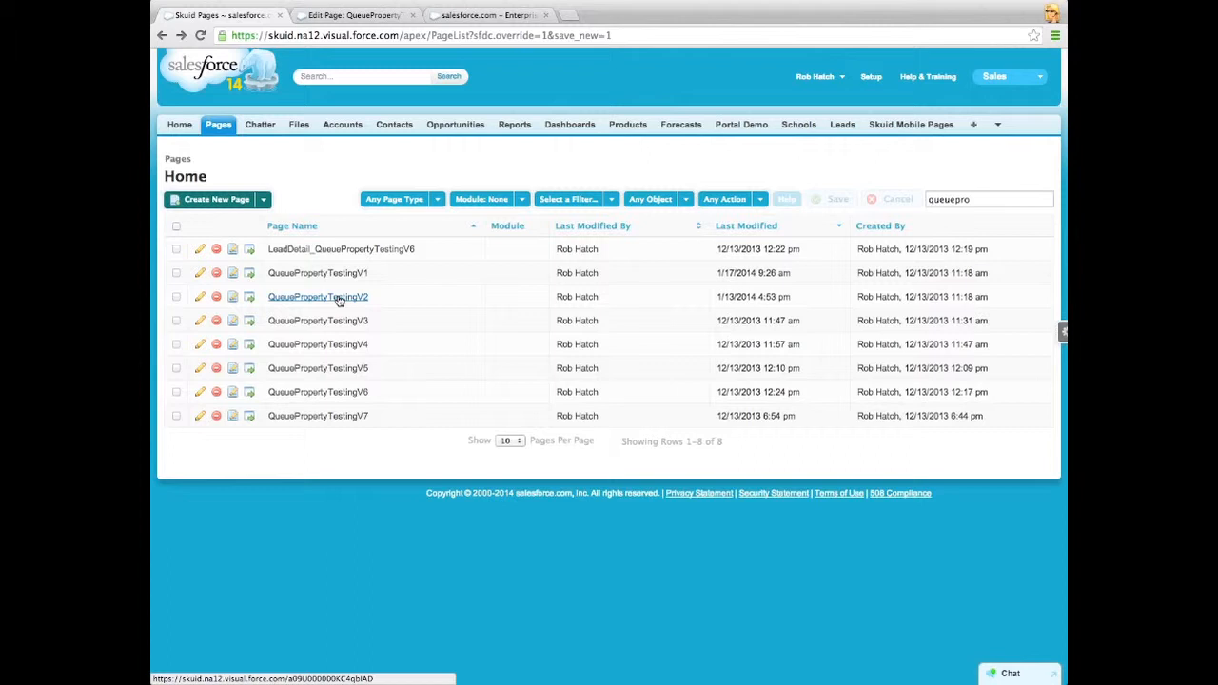
Step: Open QueuePropertyTestingV2 in a new browser tab and examine its Queue's item action and its Page Include's Query String
middle_click(338, 299)
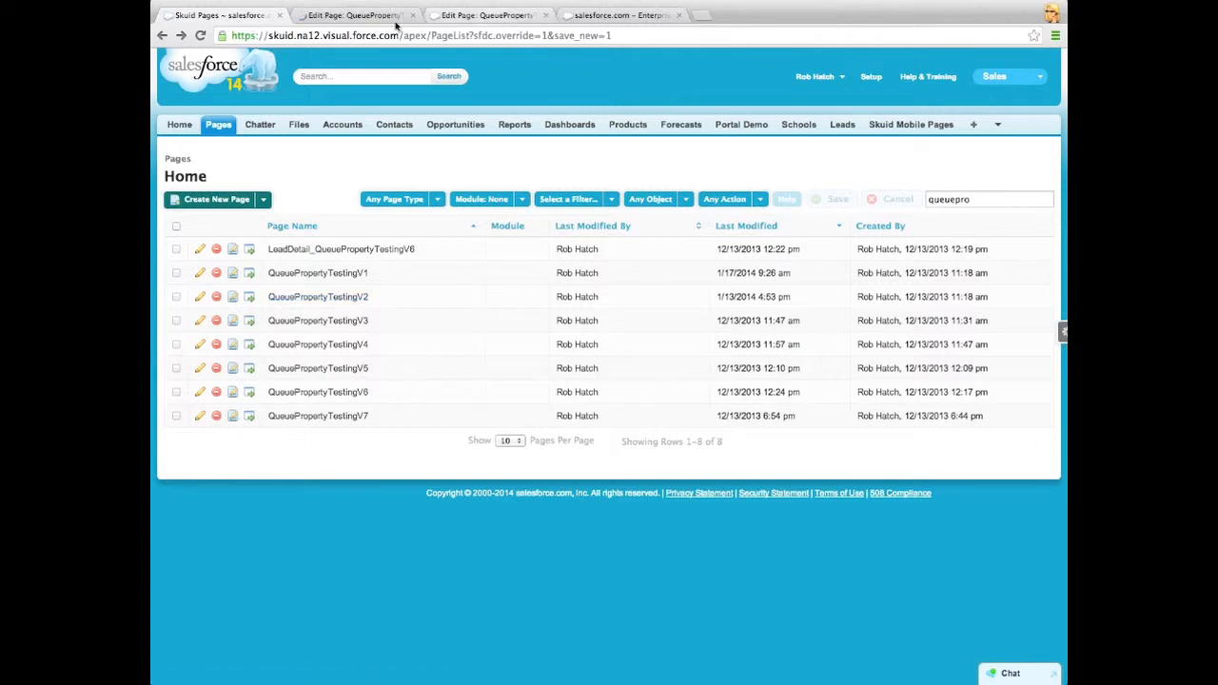
click(362, 17)
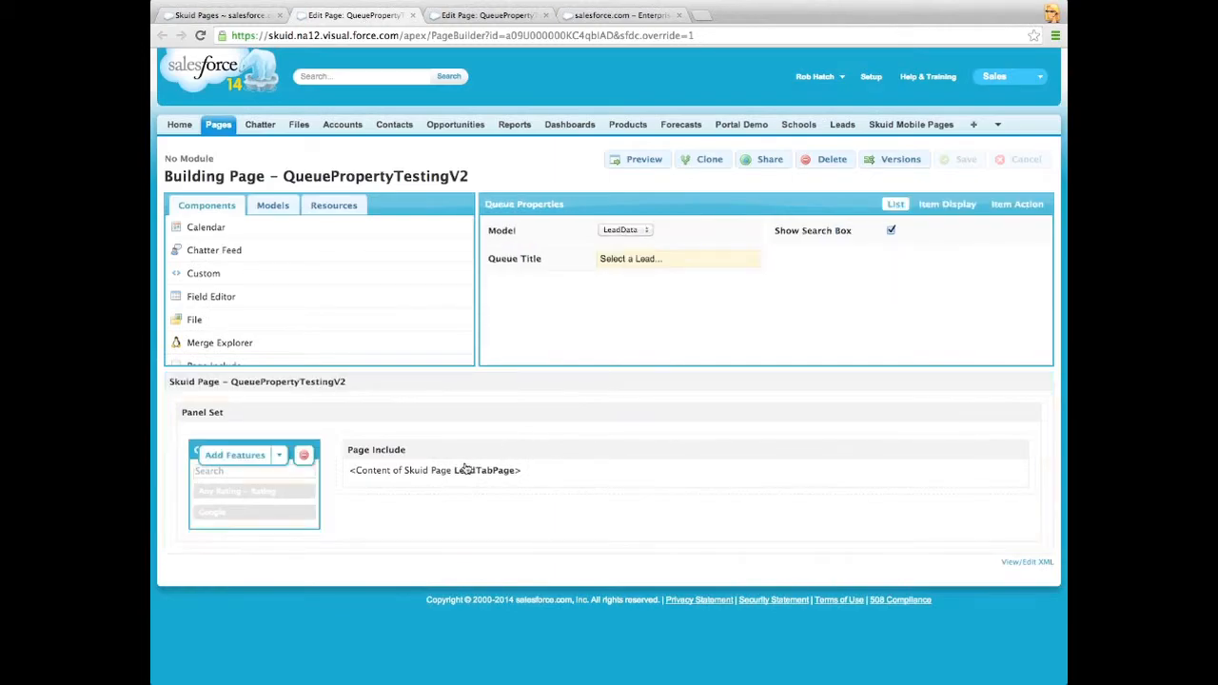
click(1016, 204)
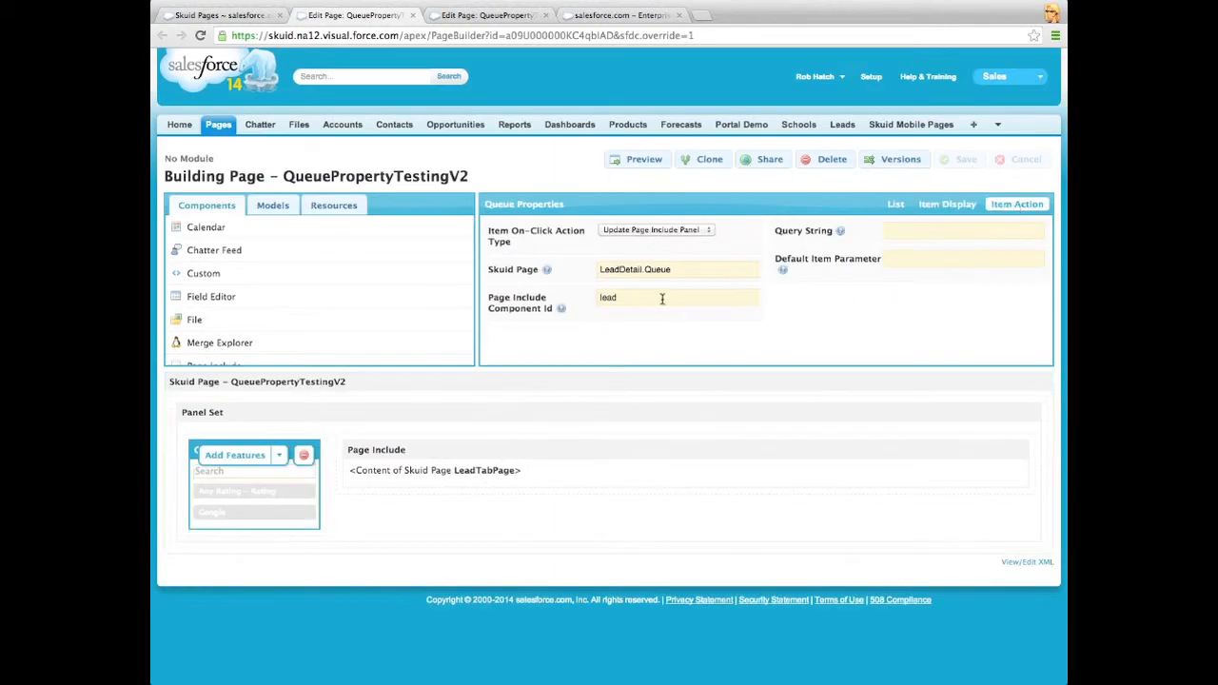
click(887, 230)
click(695, 449)
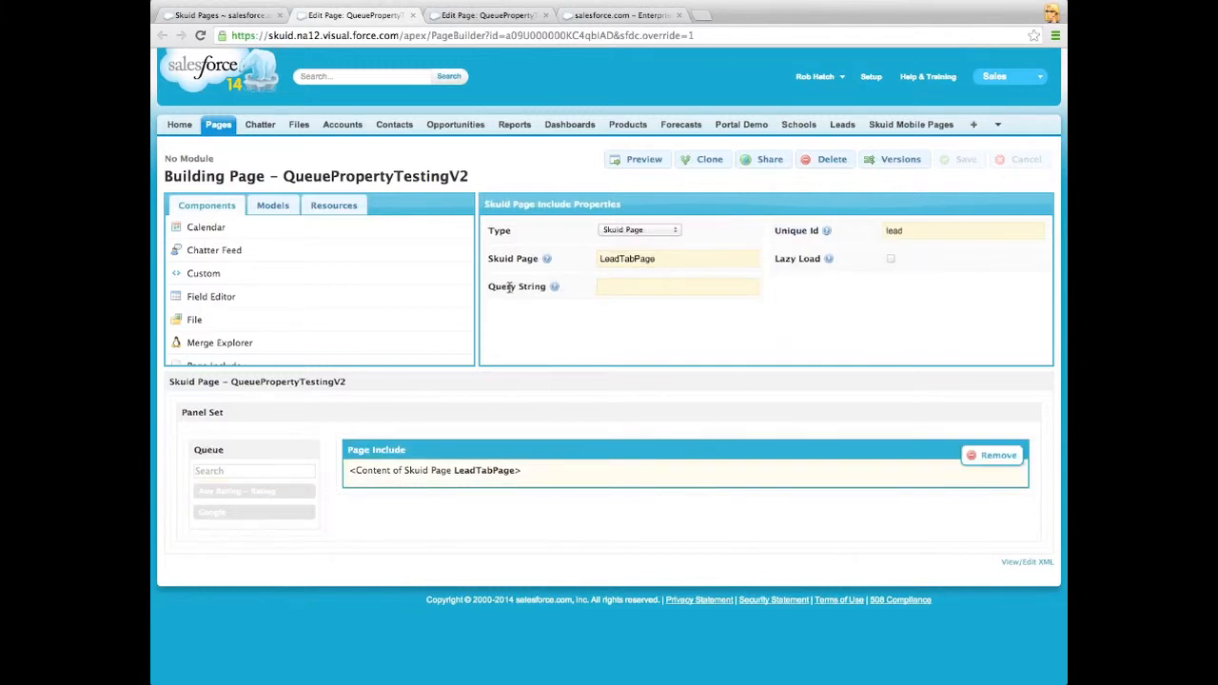
drag(489, 286, 568, 288)
Step: Compare the Queue's item action page and Query String with the Page Include's Skuid Page and Query String
click(282, 452)
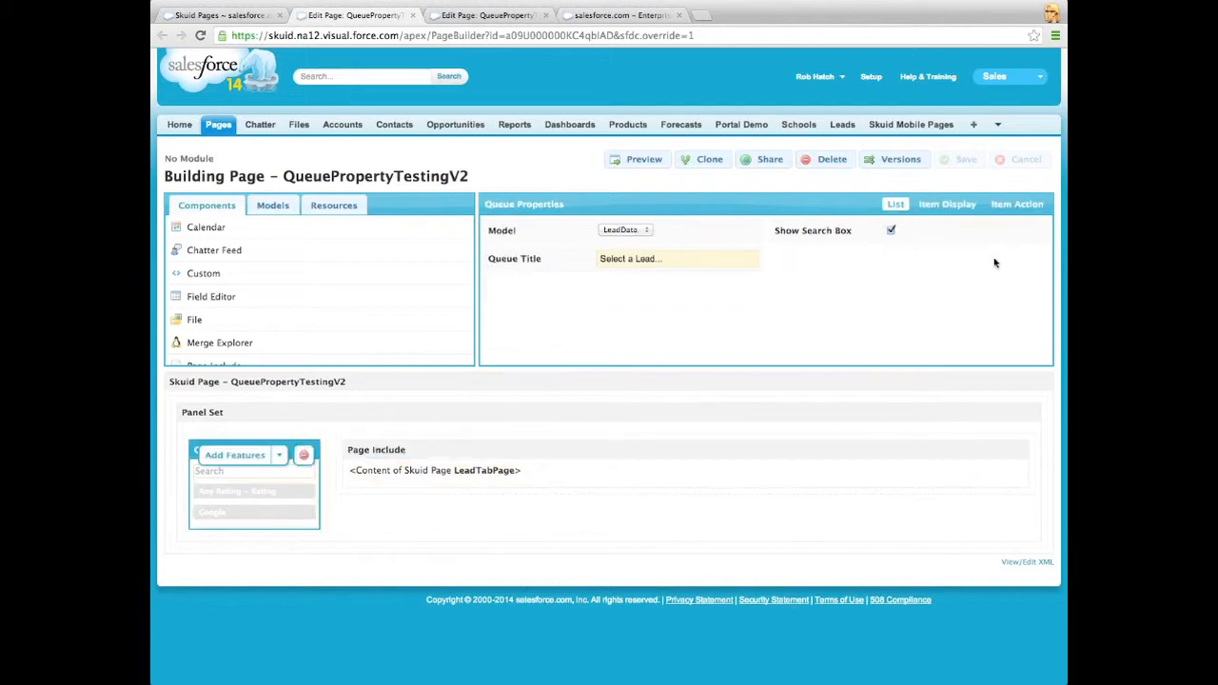
click(1012, 210)
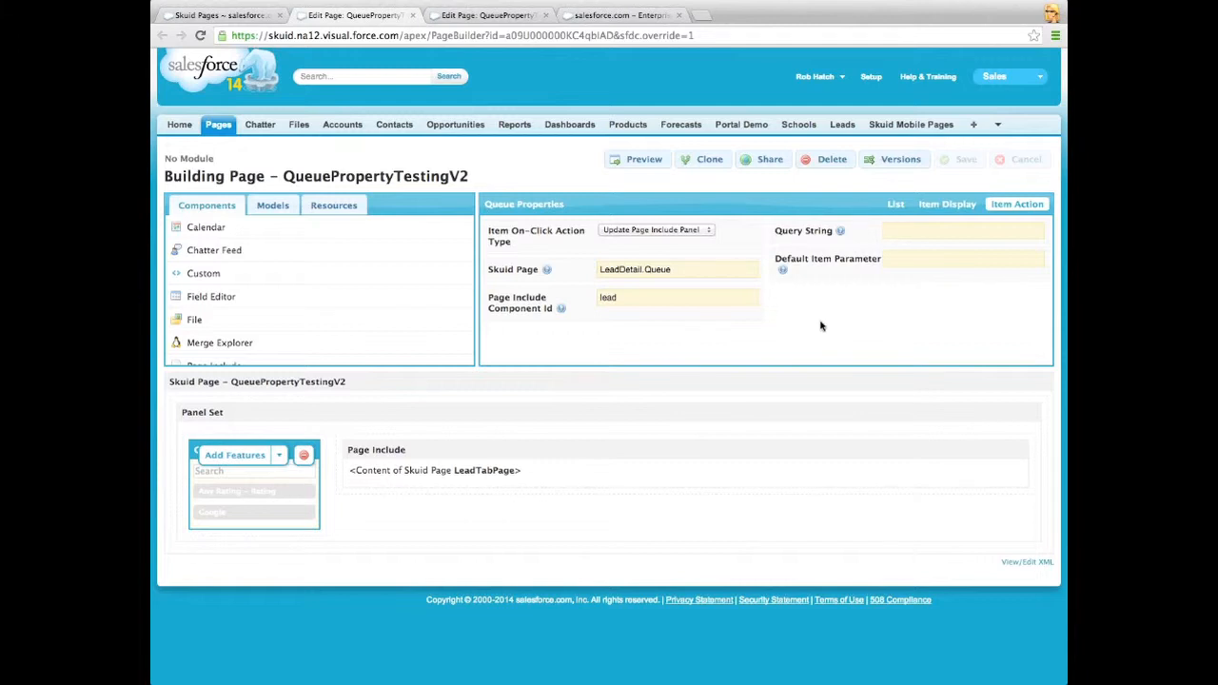
click(495, 453)
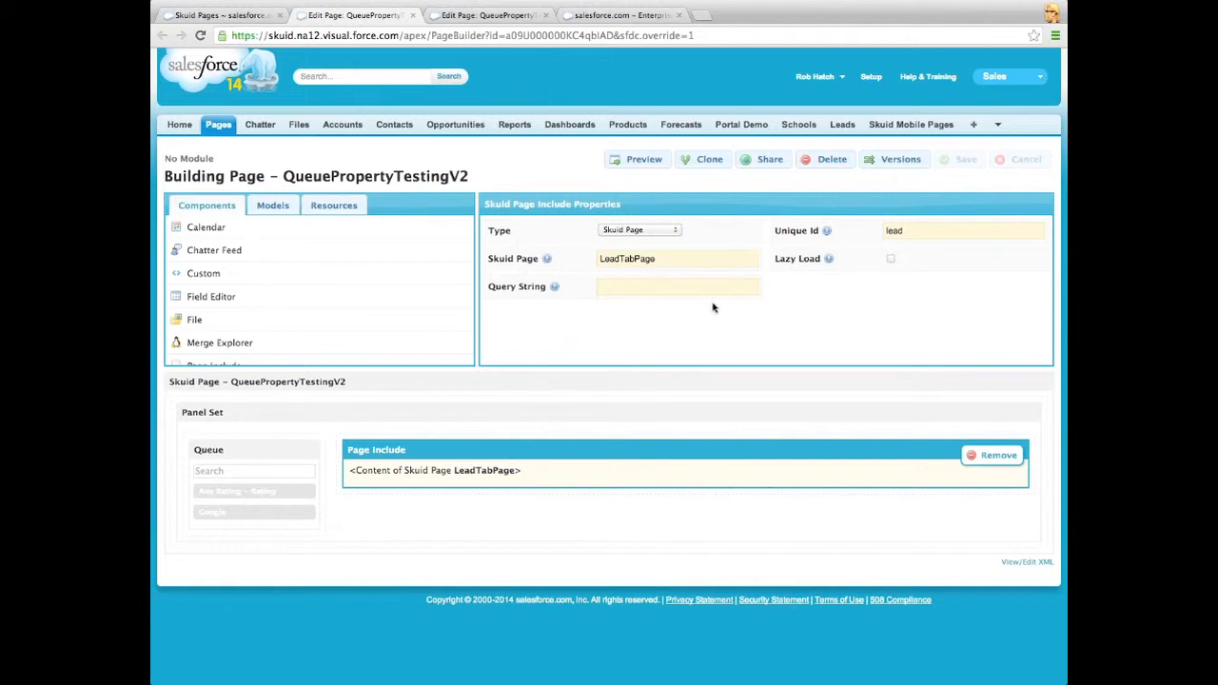
drag(492, 285, 569, 292)
click(252, 457)
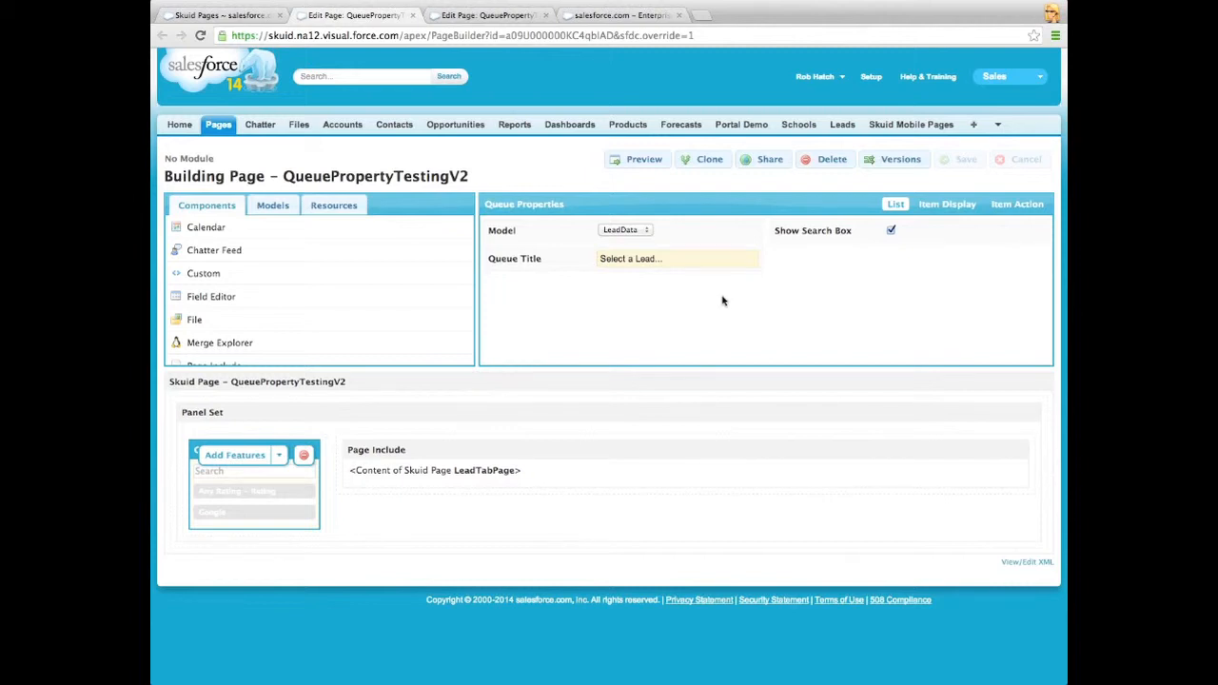
click(1018, 203)
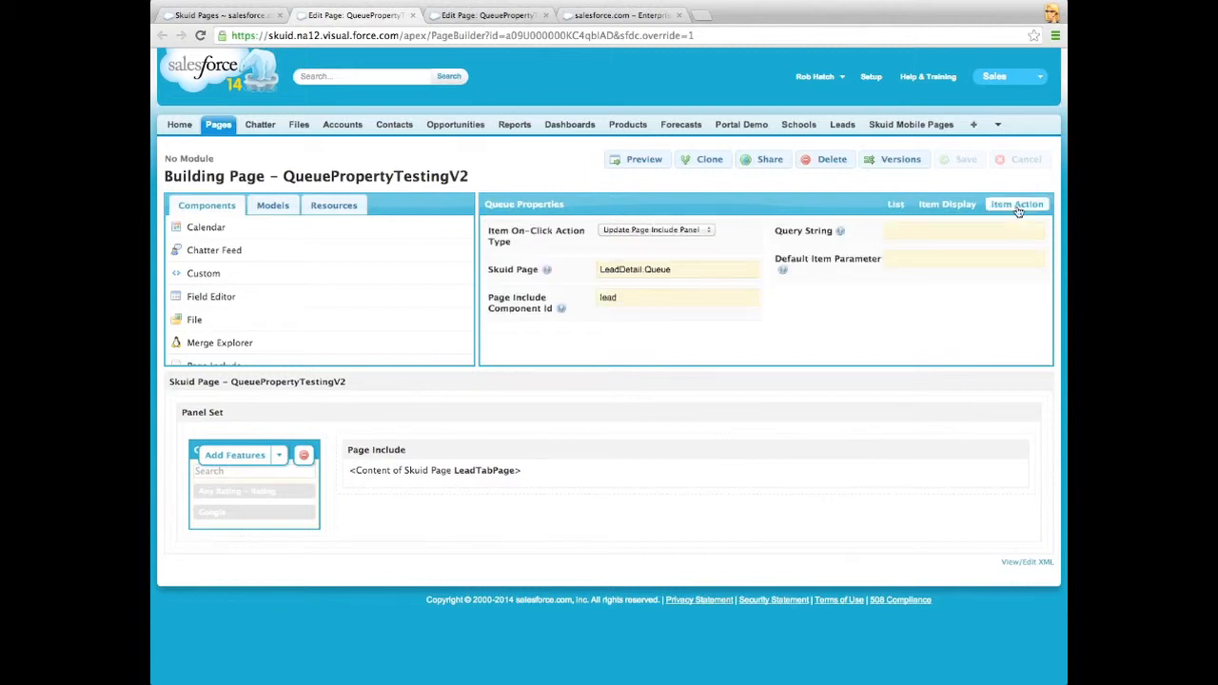
click(954, 232)
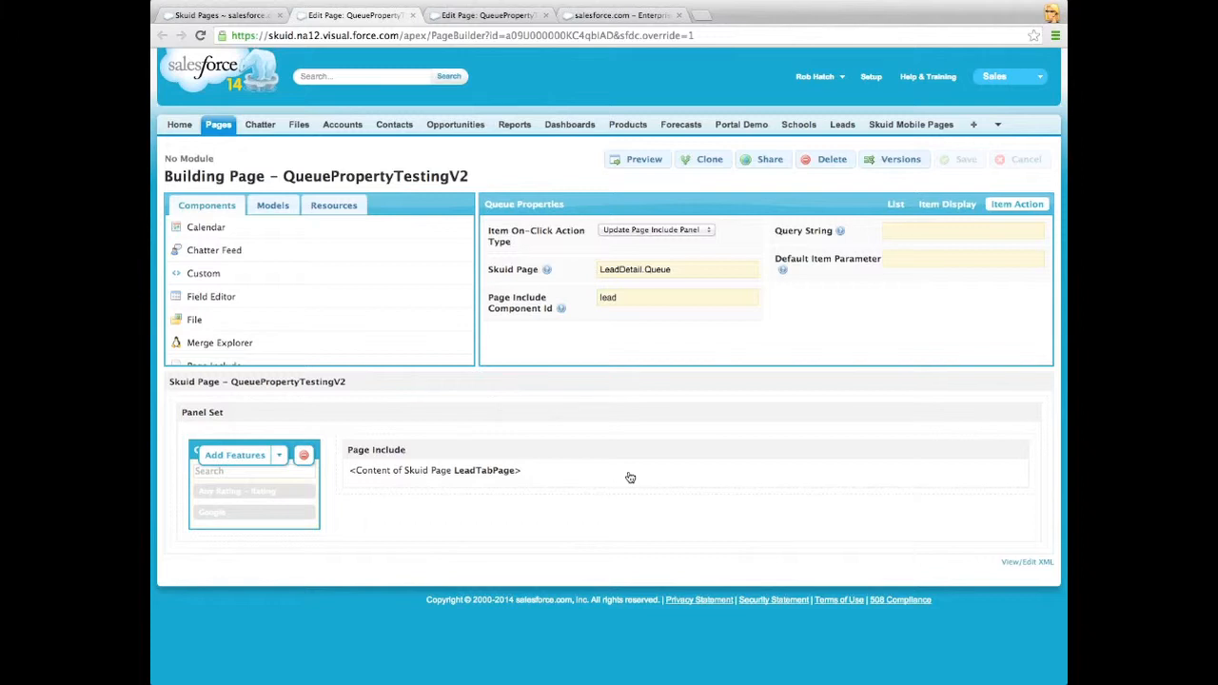
Step: Preview QueuePropertyTestingV2 and display the 3C Systems lead in its Page Include
click(485, 15)
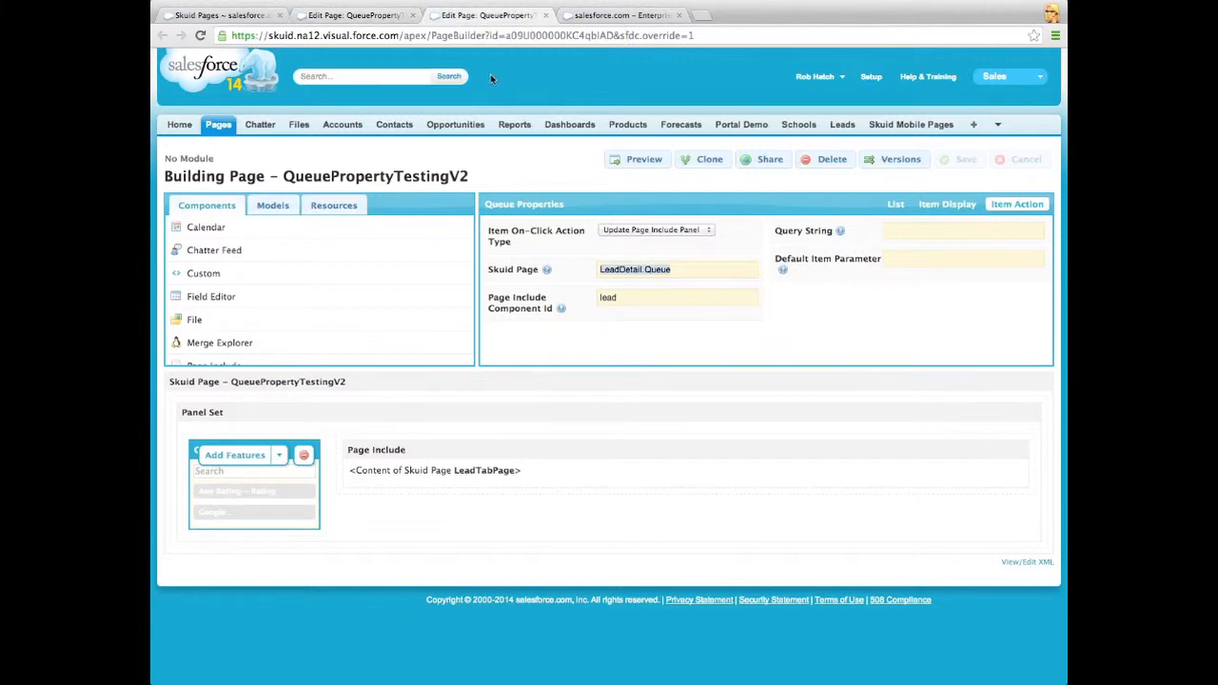
click(344, 13)
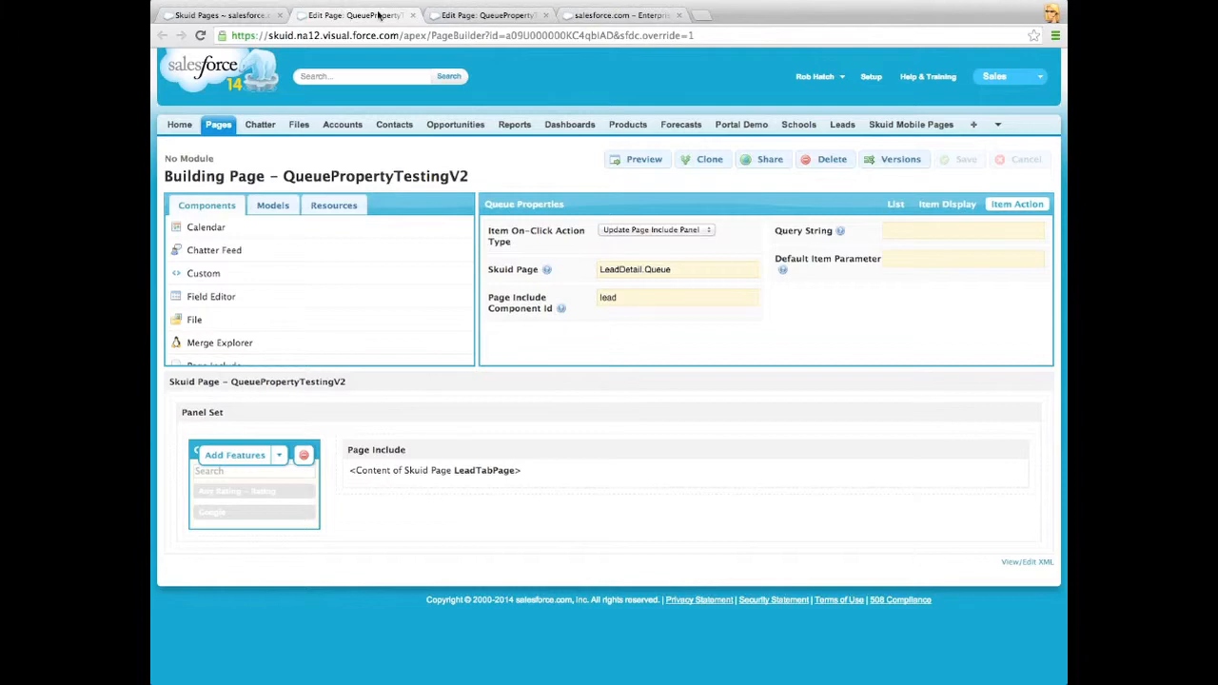
click(640, 160)
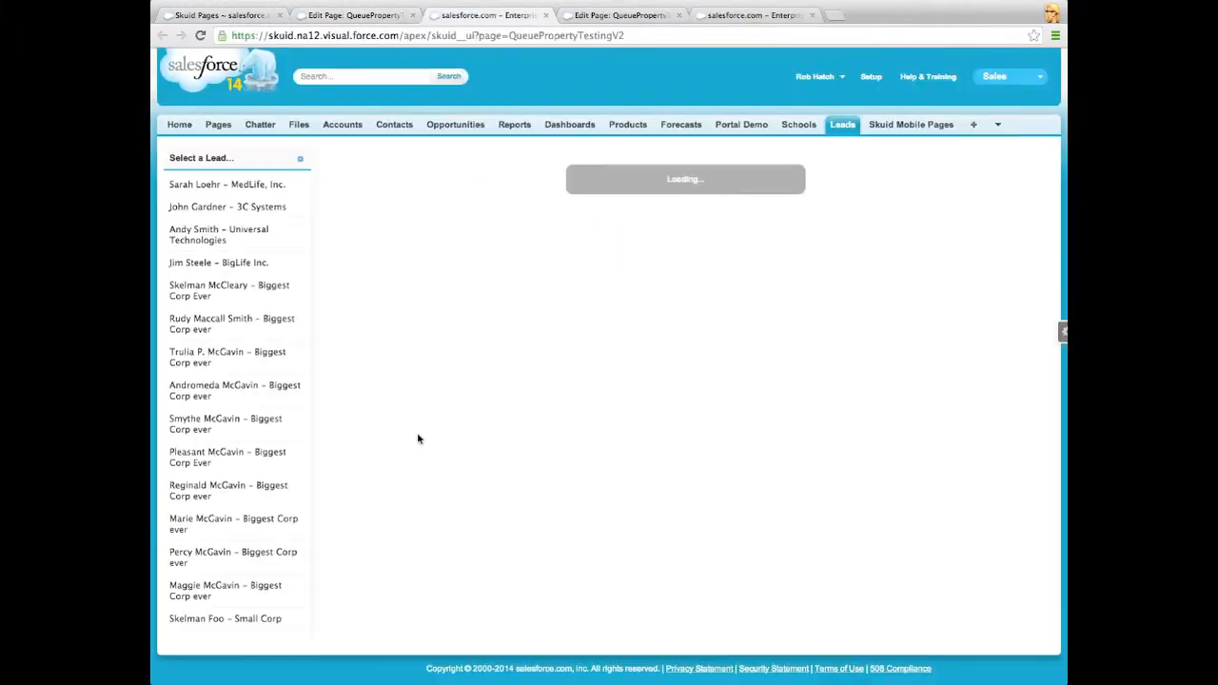
click(259, 210)
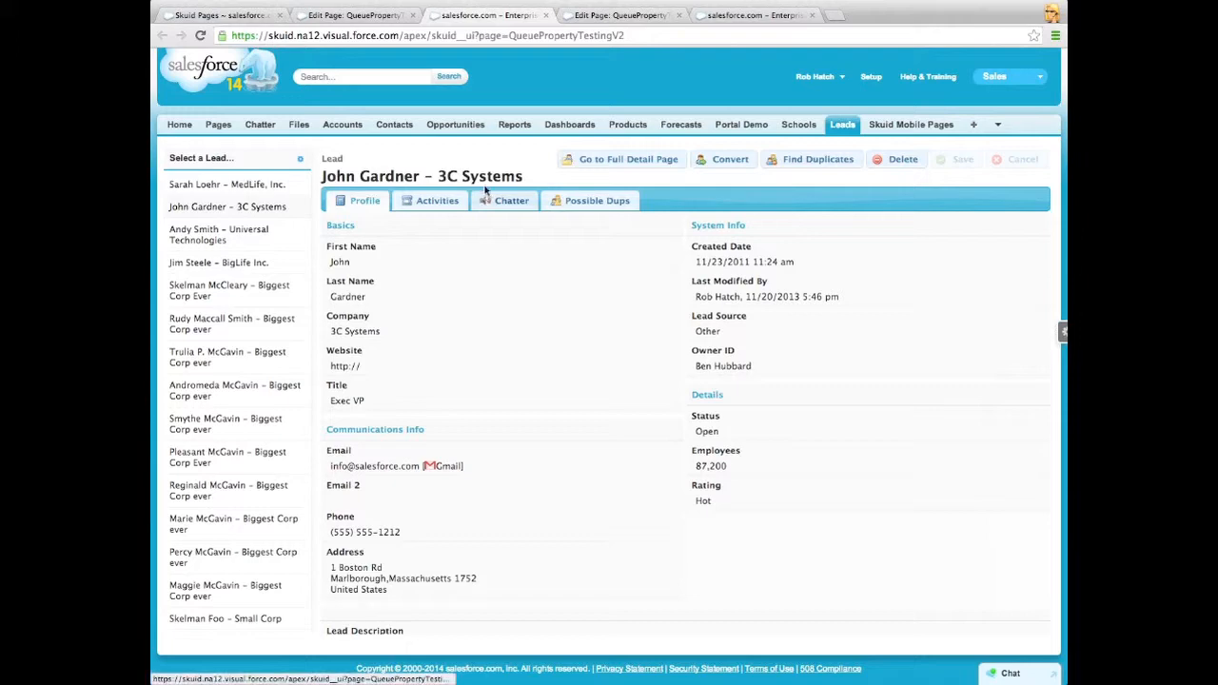
Step: Close the QueuePropertyTestingV2 builders and latest preview, then return to the Pages list
click(376, 18)
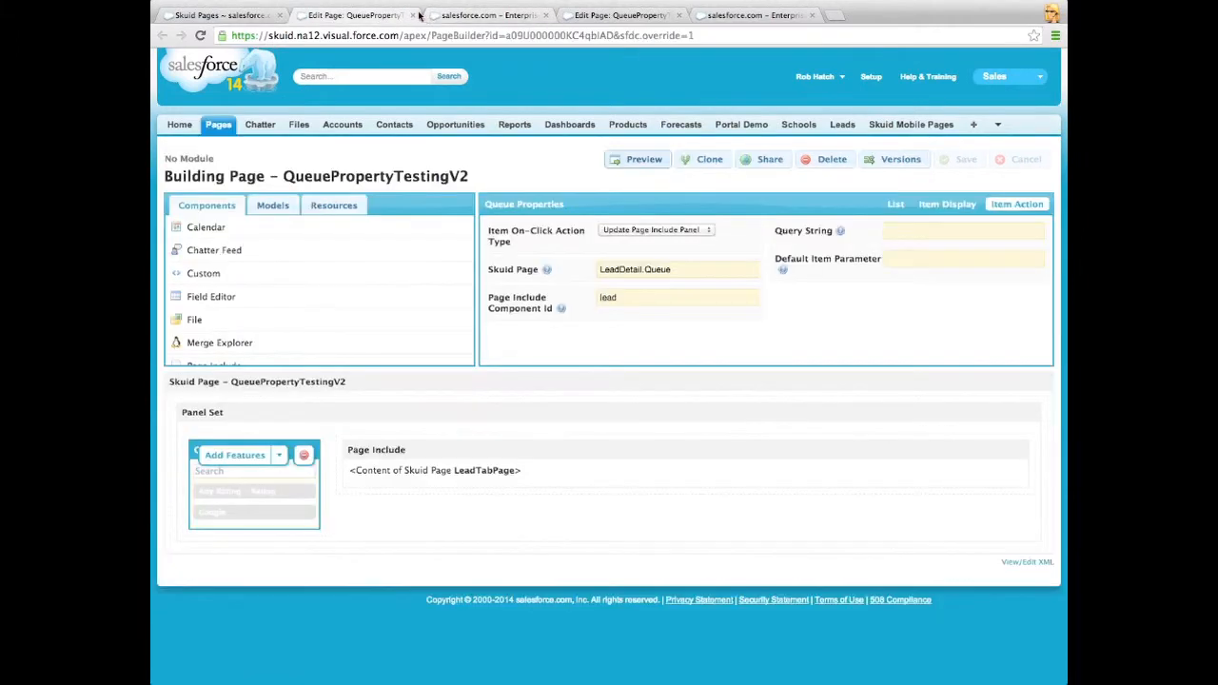
click(412, 15)
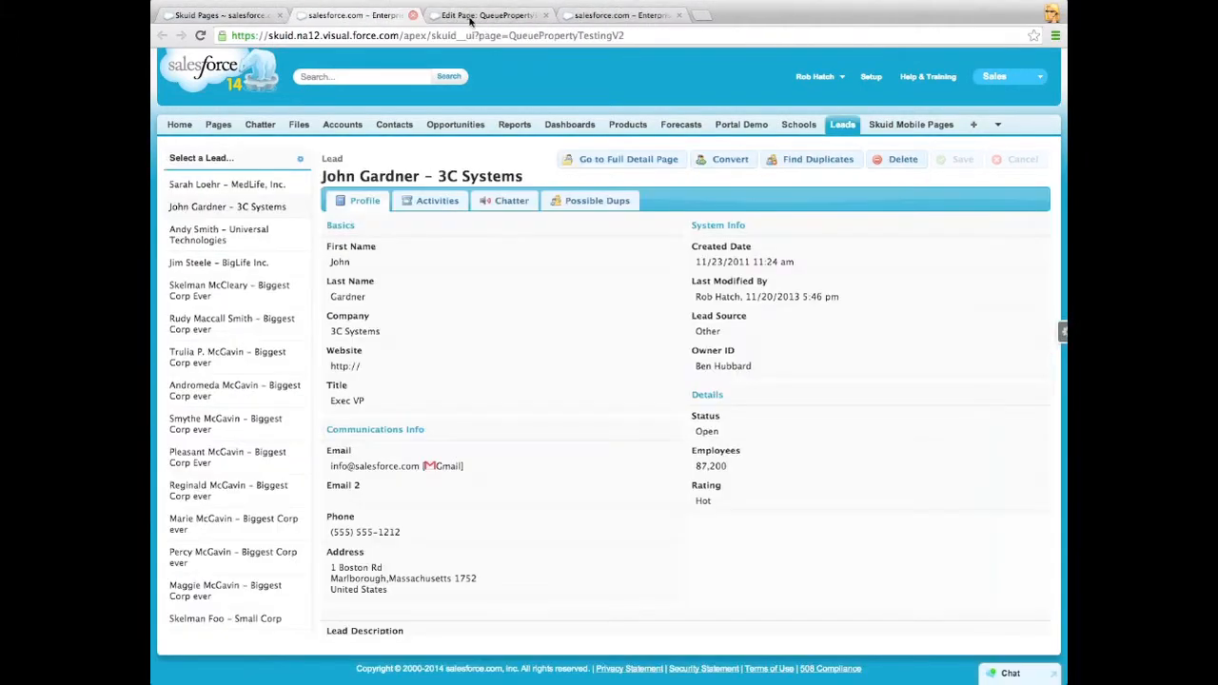
click(412, 15)
click(412, 15)
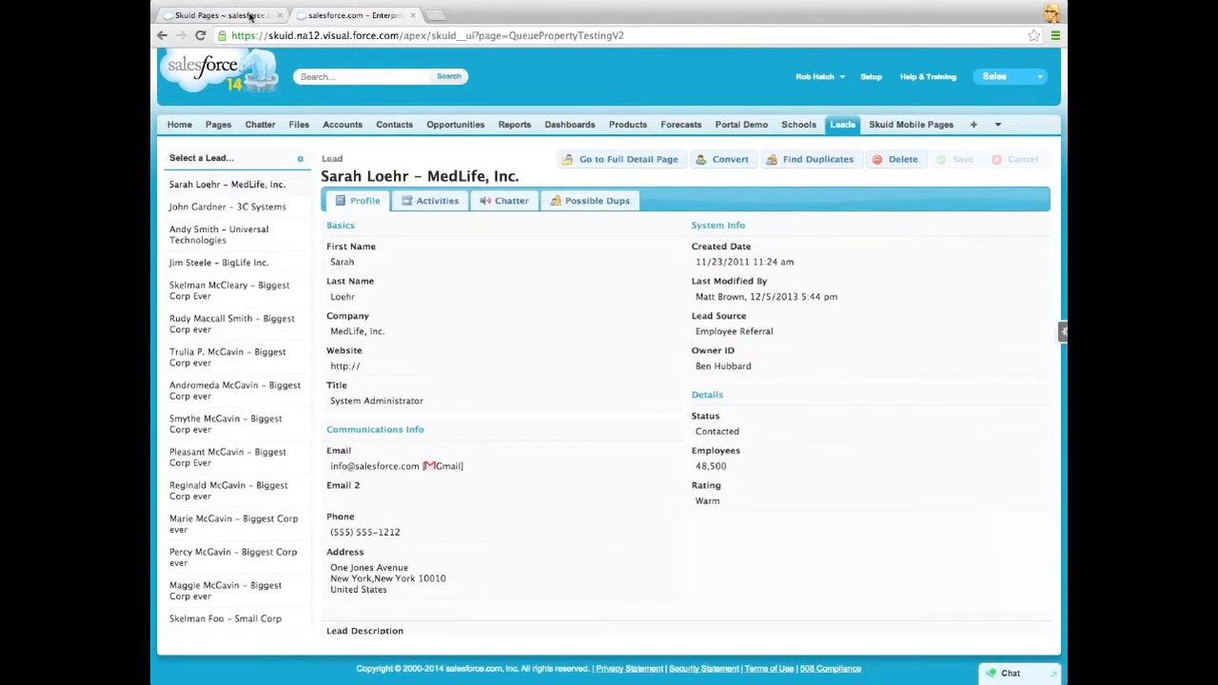
click(239, 15)
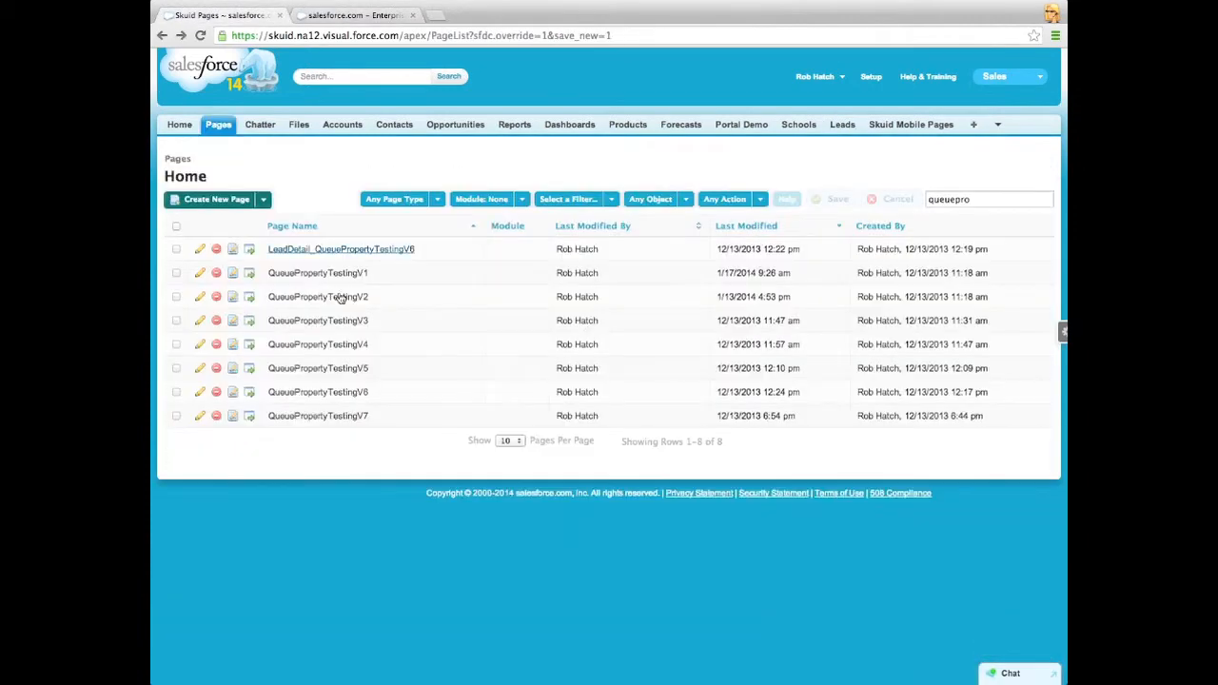
Step: Open QueuePropertyTestingV4 in a new browser tab and highlight its Page Include's whole Query String
super+click(338, 346)
click(349, 16)
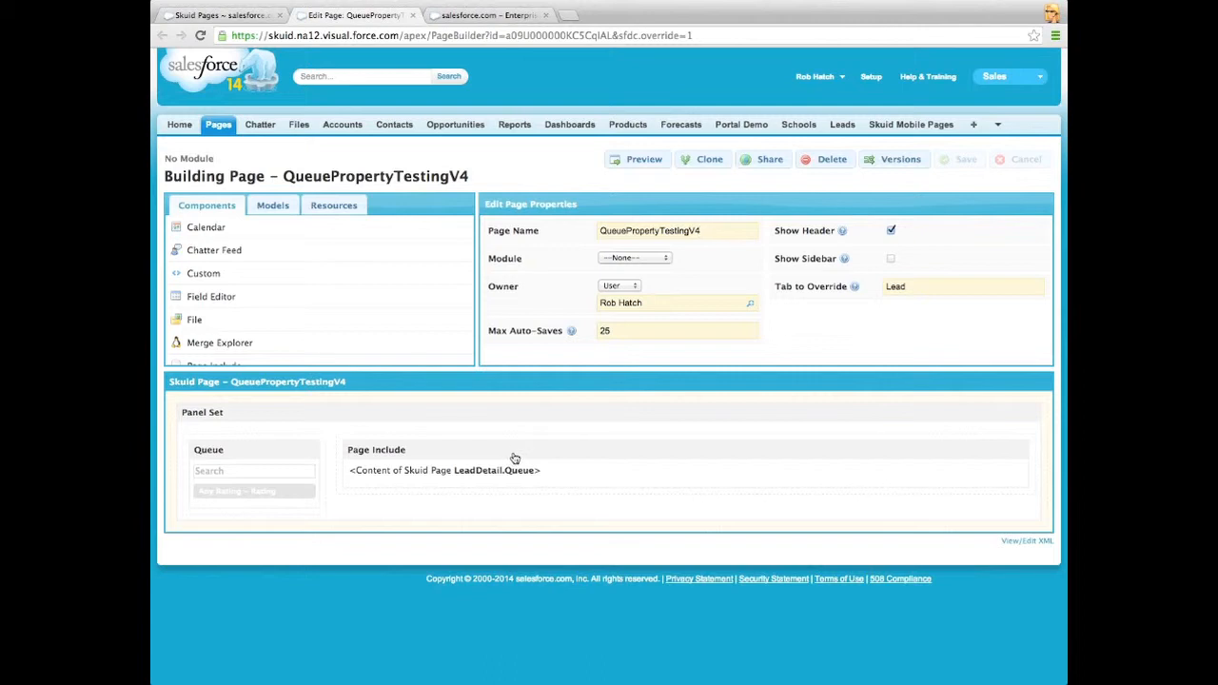
click(514, 458)
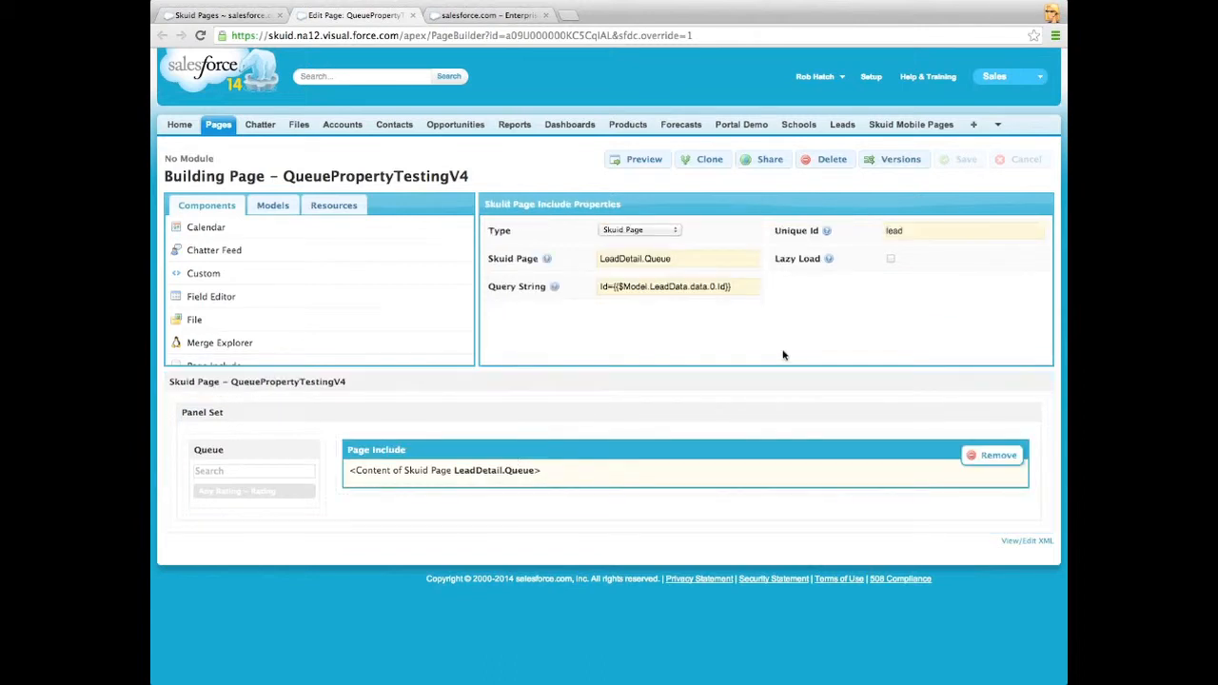
drag(732, 287, 581, 280)
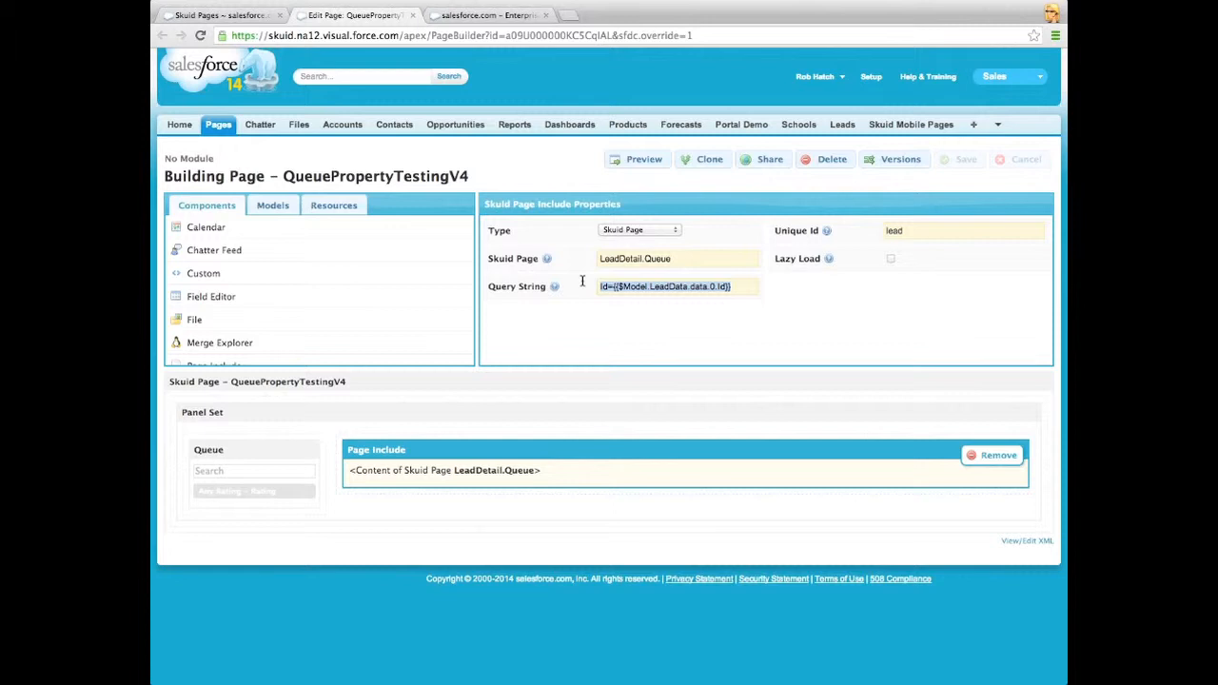
Step: Examine the parts of the Page Include's Query String: the $Model variable, LeadData, the first data row and Id
double_click(634, 286)
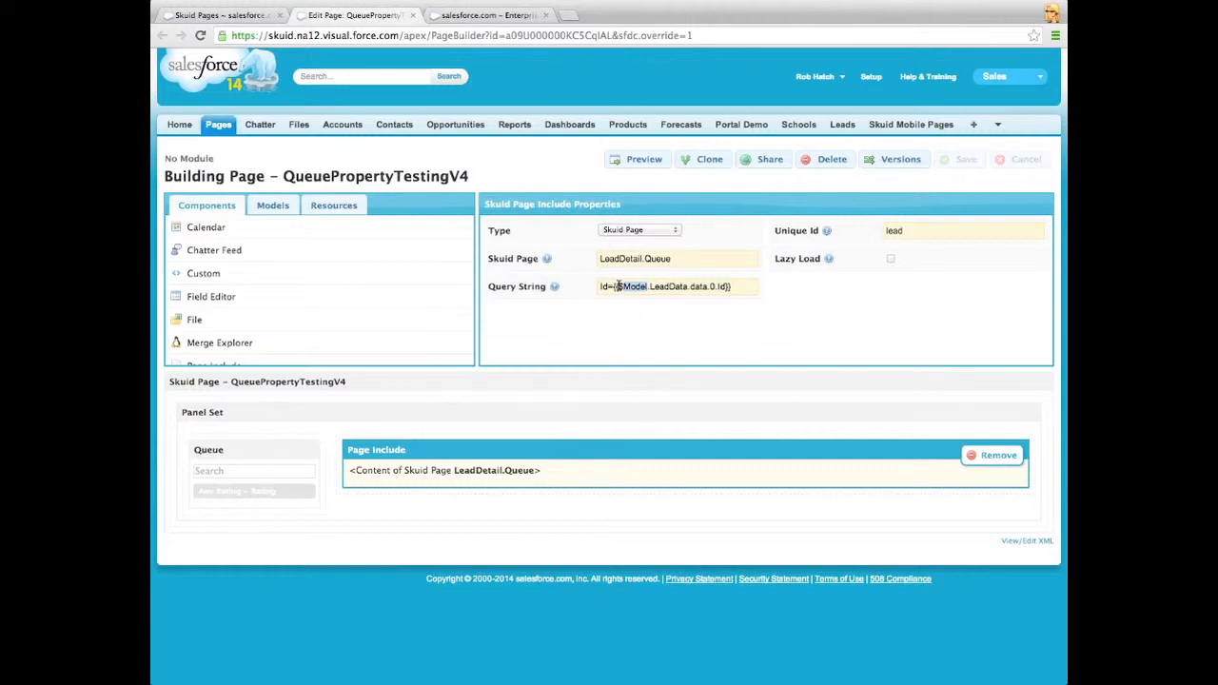
drag(616, 286, 708, 288)
click(645, 288)
click(709, 287)
click(652, 286)
drag(652, 286, 687, 287)
drag(726, 285, 701, 286)
Step: Preview QueuePropertyTestingV4, display the BigLife Inc. lead in its Page Include and return to the page builder
click(644, 160)
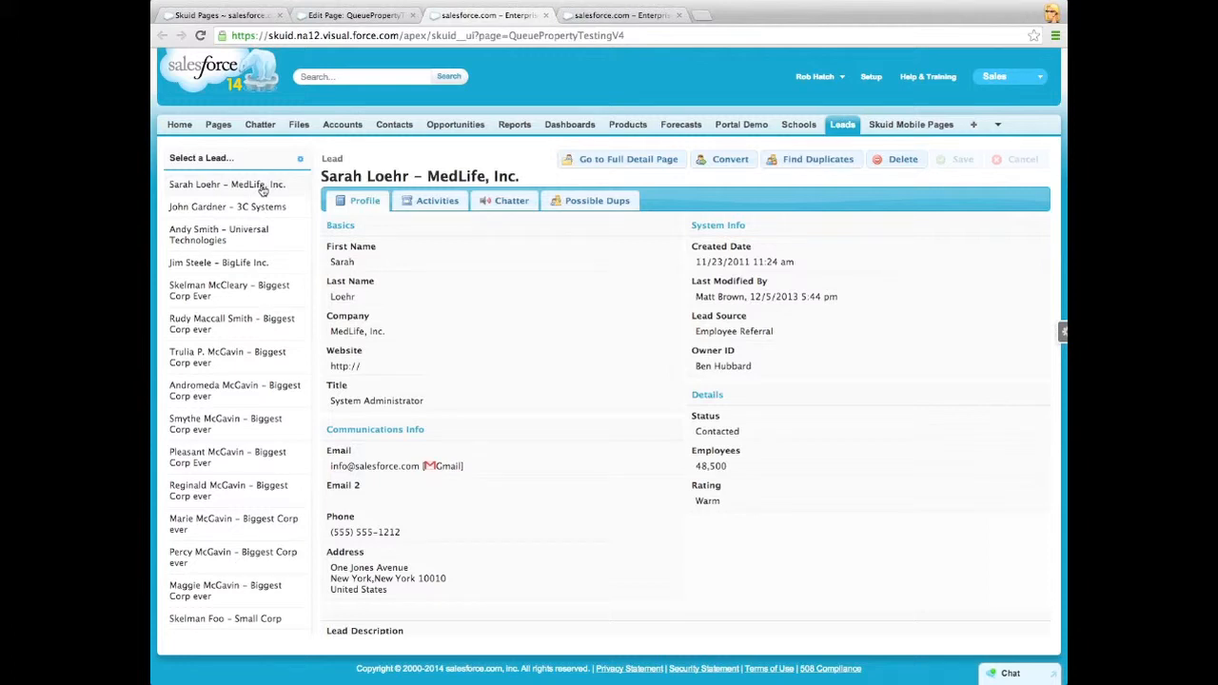
click(243, 265)
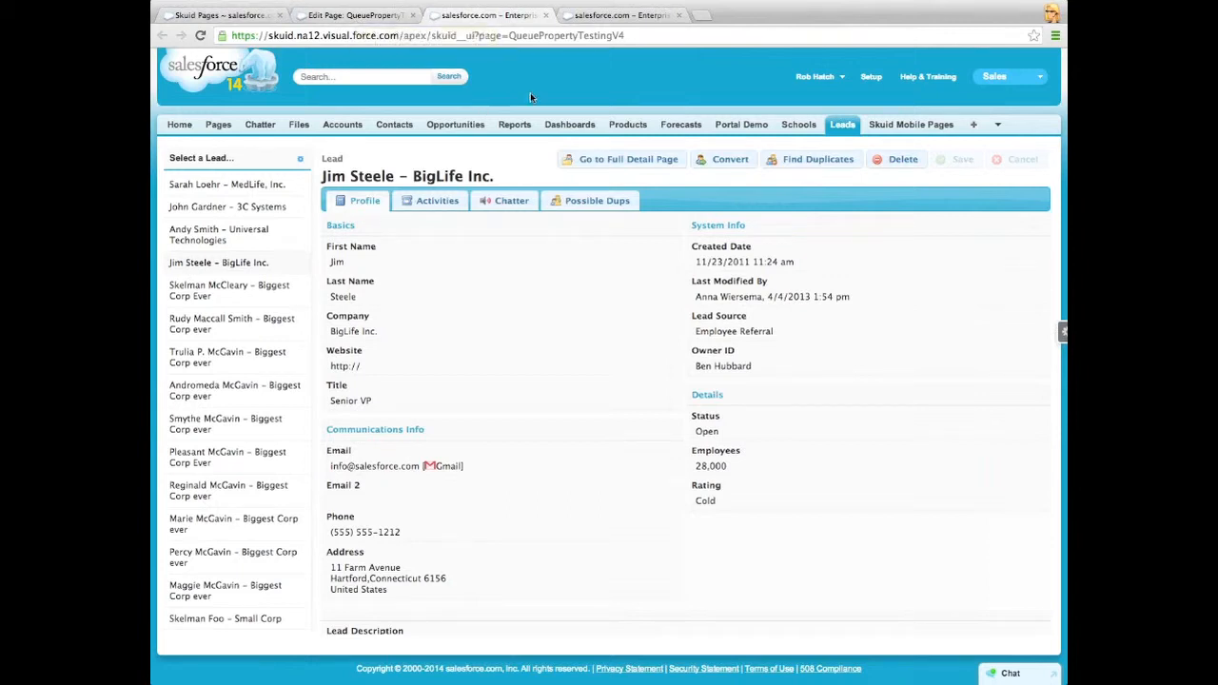
click(381, 15)
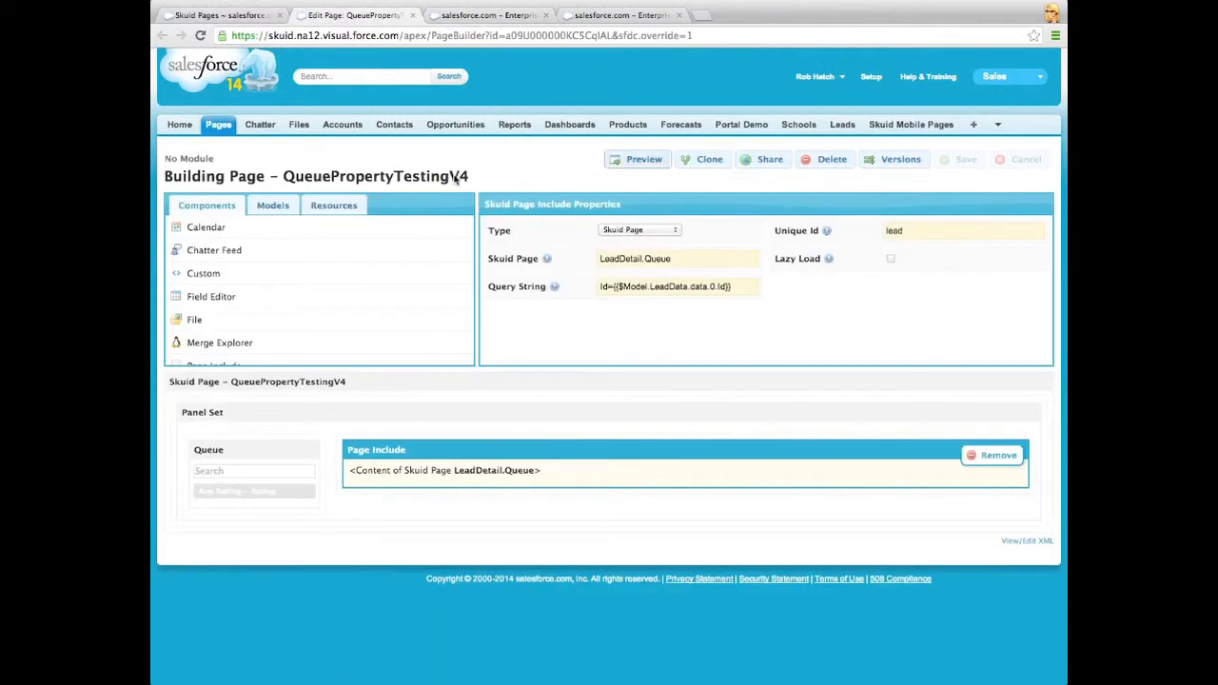
Step: Highlight the Query String of QueuePropertyTestingV4's Page Include, first as a whole and then its LeadData part
drag(735, 288, 553, 289)
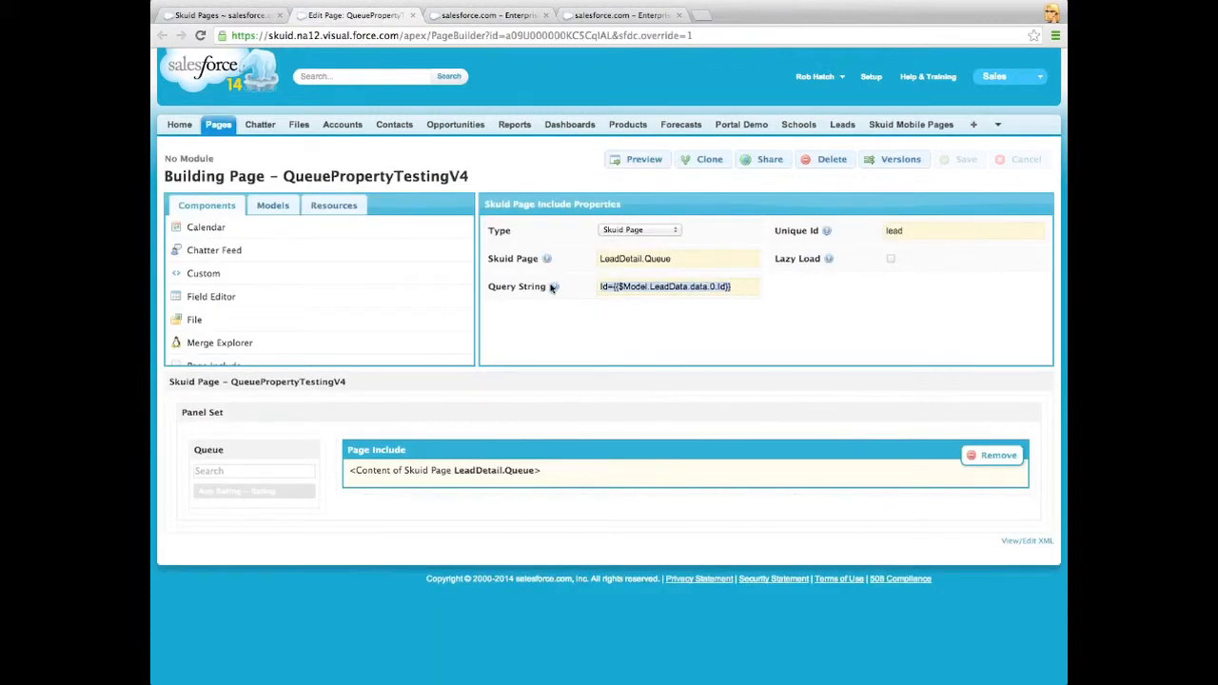
click(608, 286)
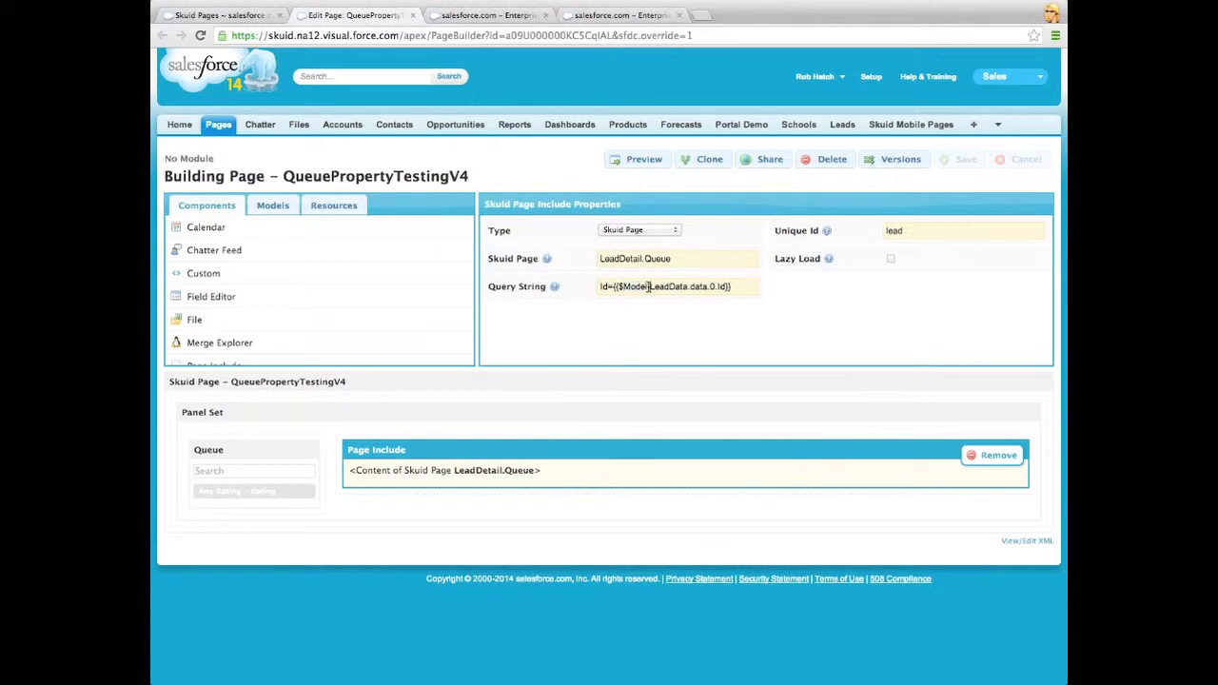
drag(651, 286, 690, 287)
click(695, 287)
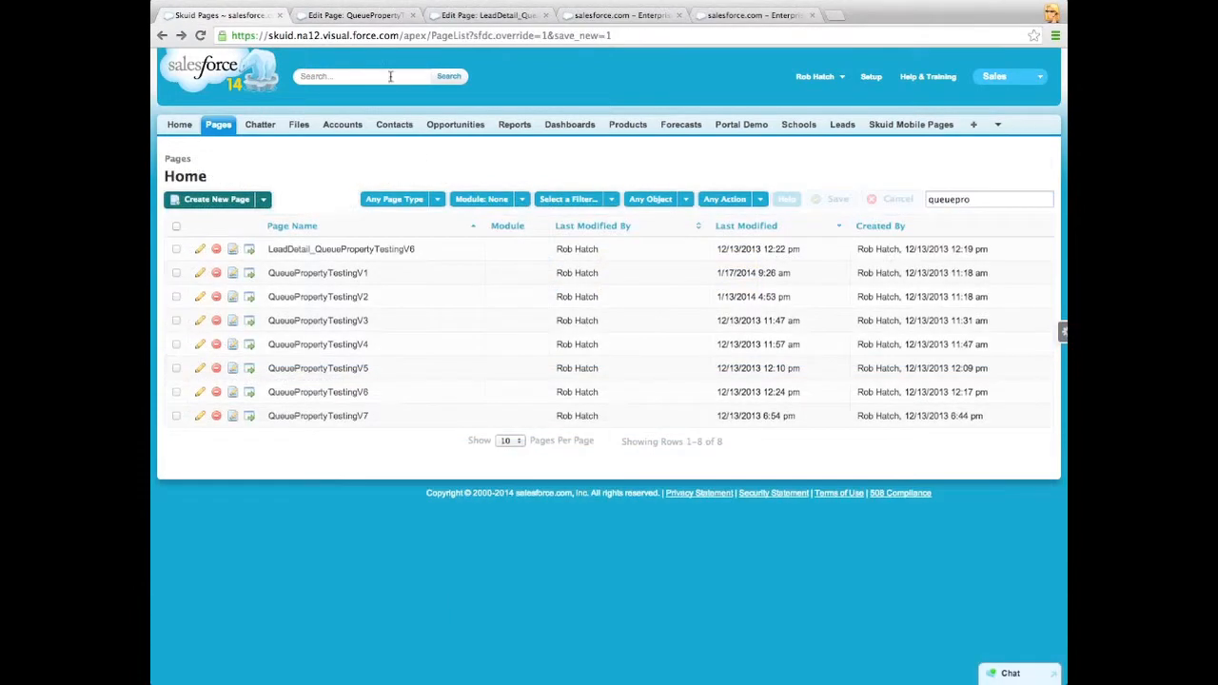
Step: Examine the Default Item Parameter LeadId in the item action settings of QueuePropertyTestingV6's Queue
click(362, 16)
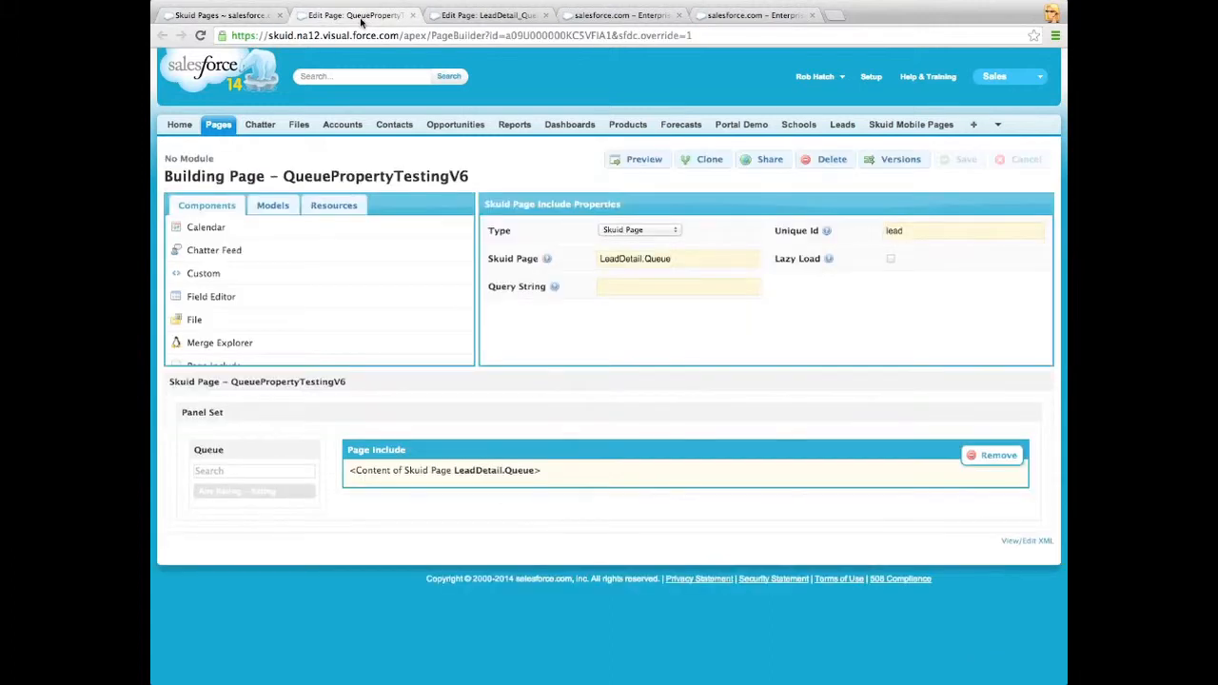
click(266, 457)
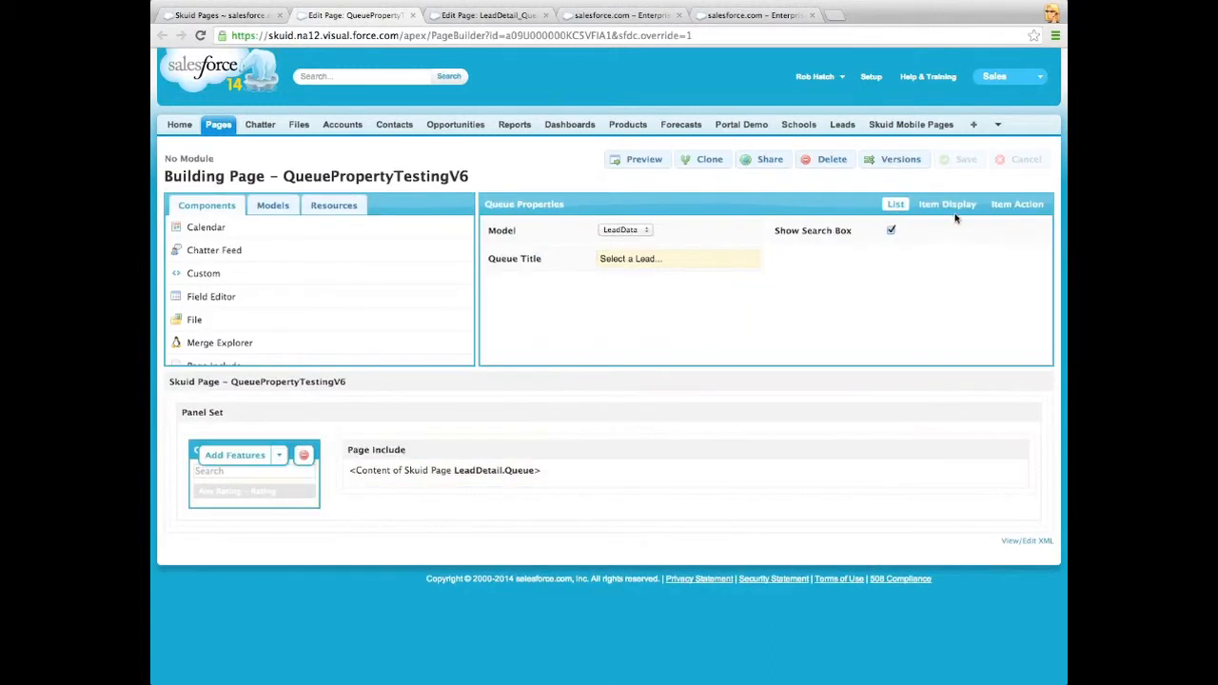
click(1013, 205)
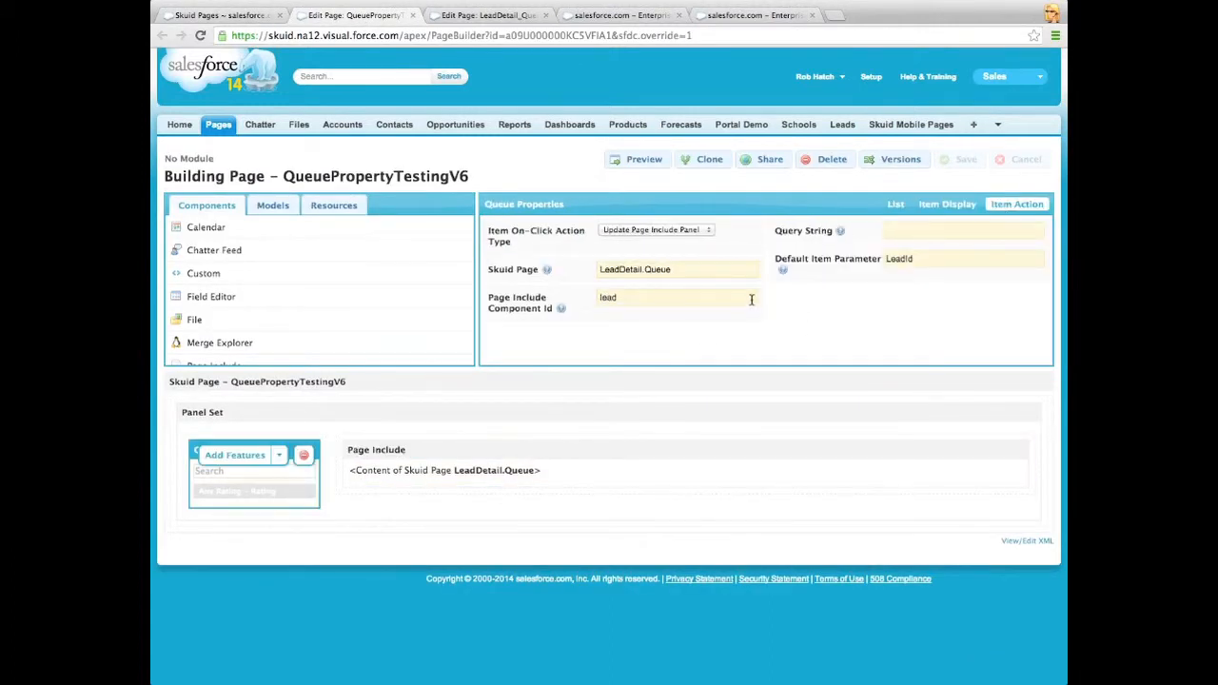
drag(917, 259, 853, 259)
drag(774, 258, 890, 281)
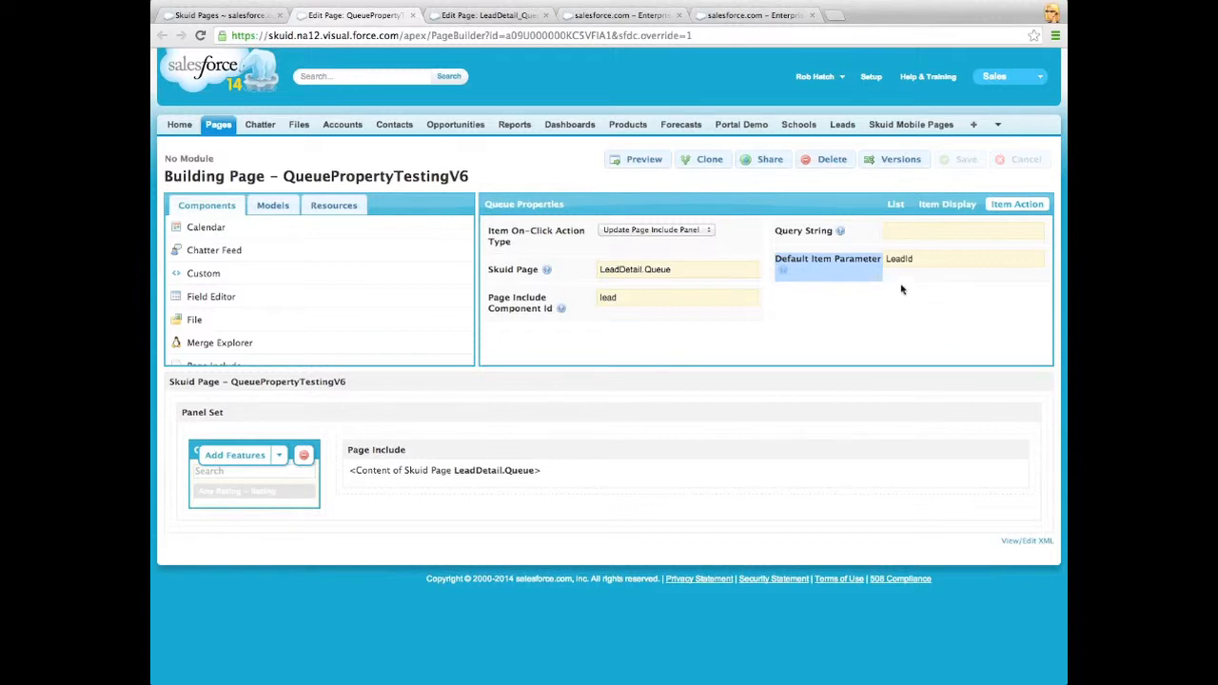
drag(915, 259, 884, 259)
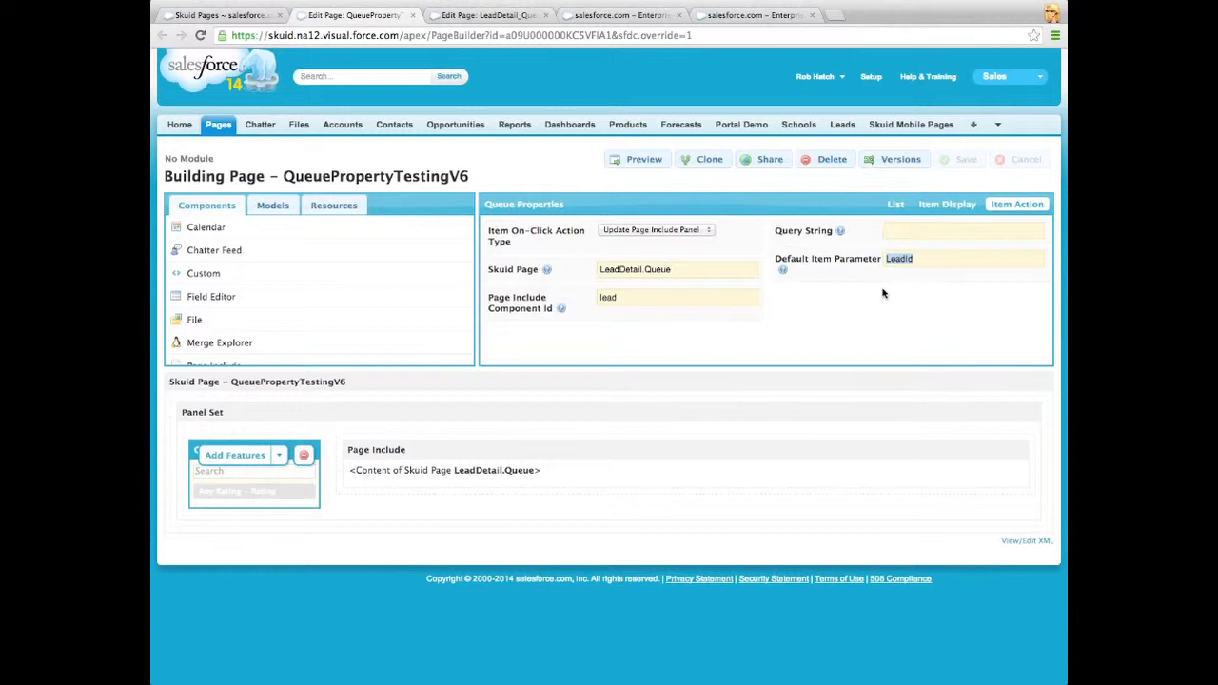
Step: Examine the SeeInQueue redirect action and its full Redirect URL in the LeadDetail_QueuePropertyTestingV6 page builder
click(504, 16)
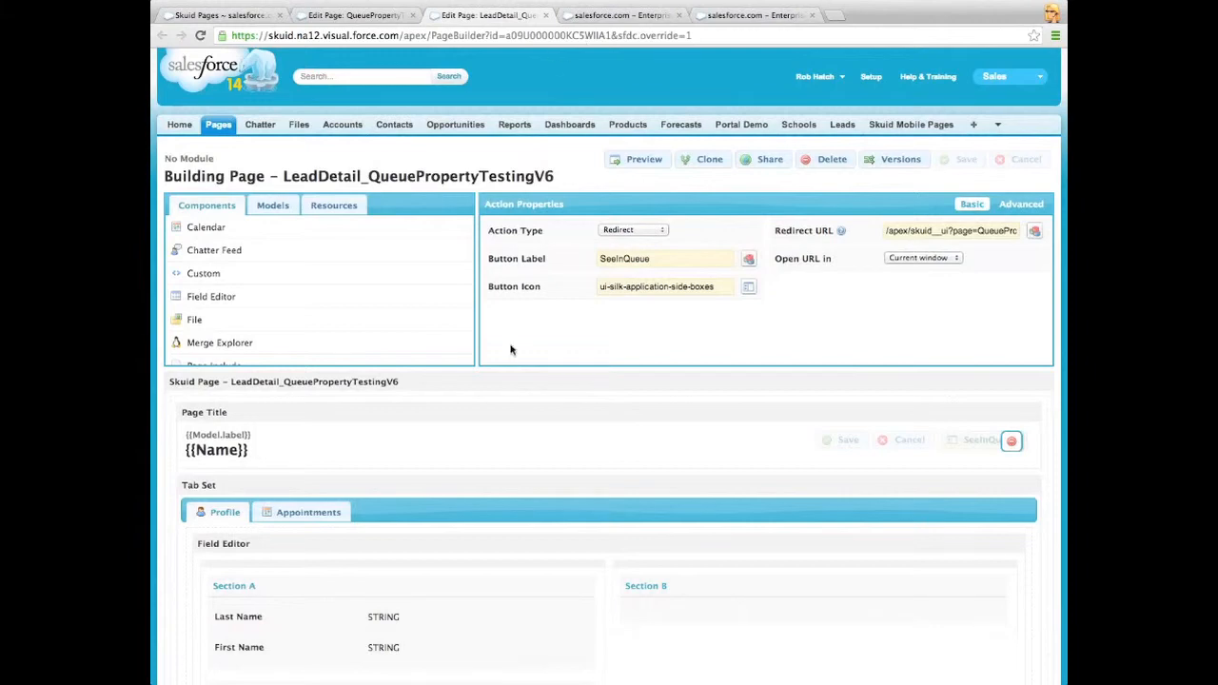
scroll(615, 469, down, 3)
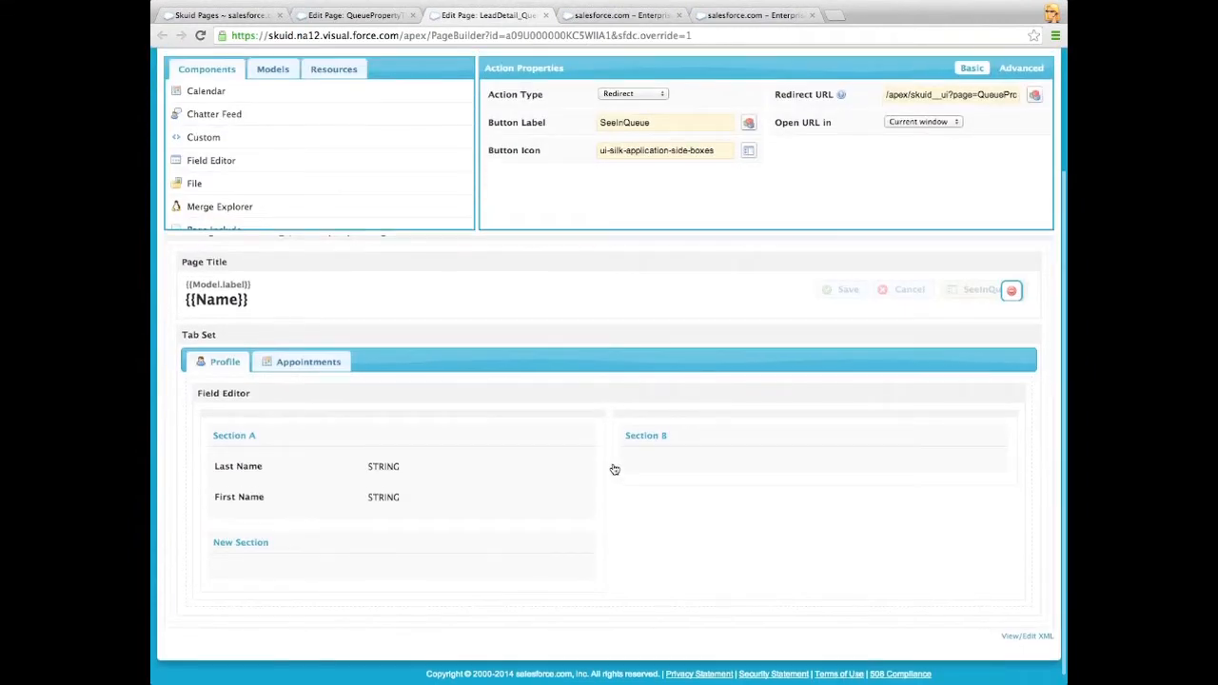
scroll(615, 470, up, 2)
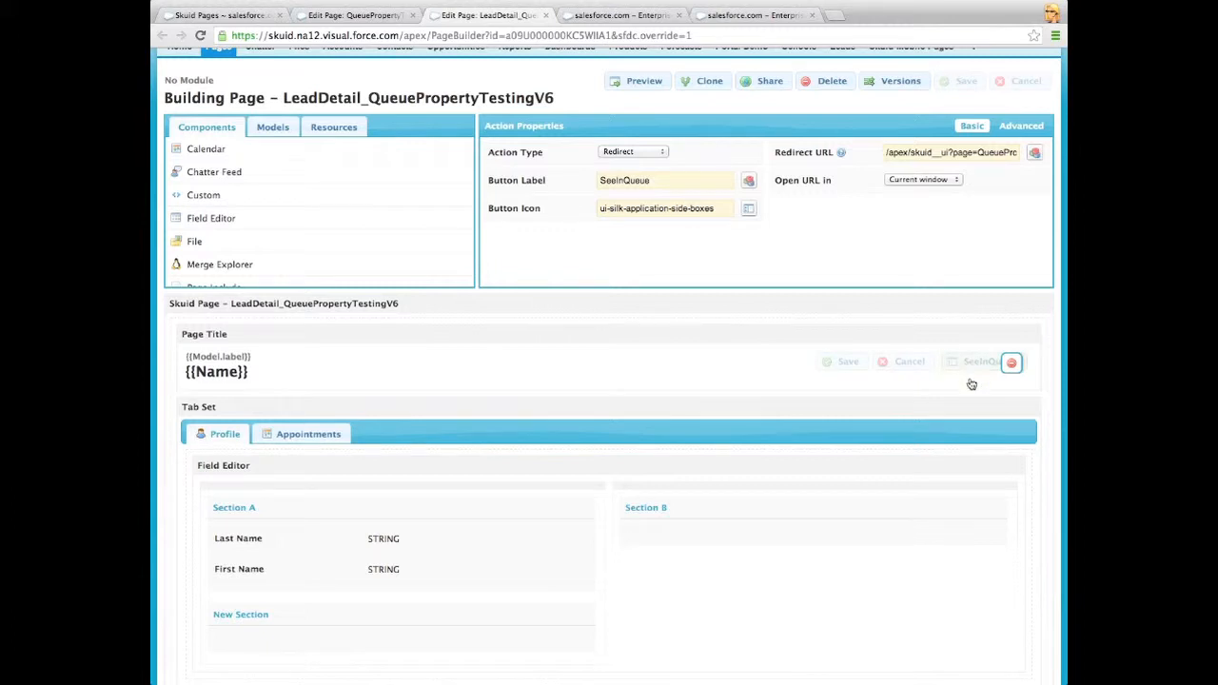
drag(911, 153, 1018, 151)
click(901, 152)
click(971, 153)
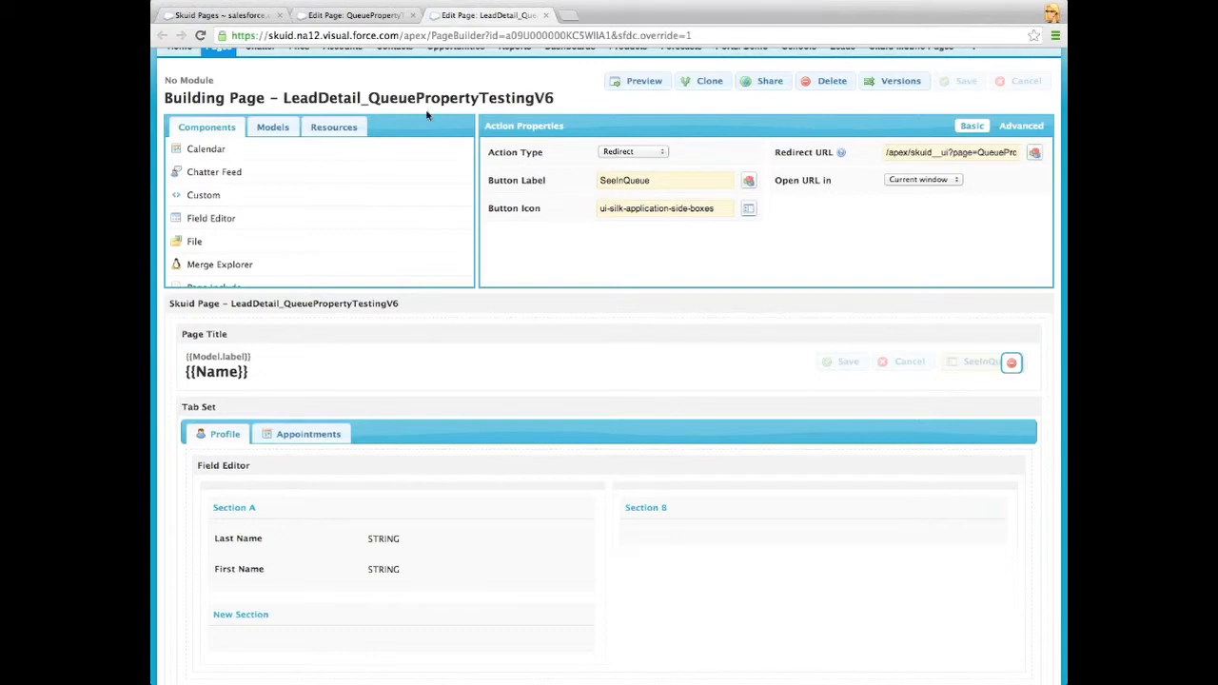
Step: Preview LeadDetail_QueuePropertyTestingV6, entering the first name of the MedLife, Inc. lead to pick it as the id (Lead) parameter
click(639, 82)
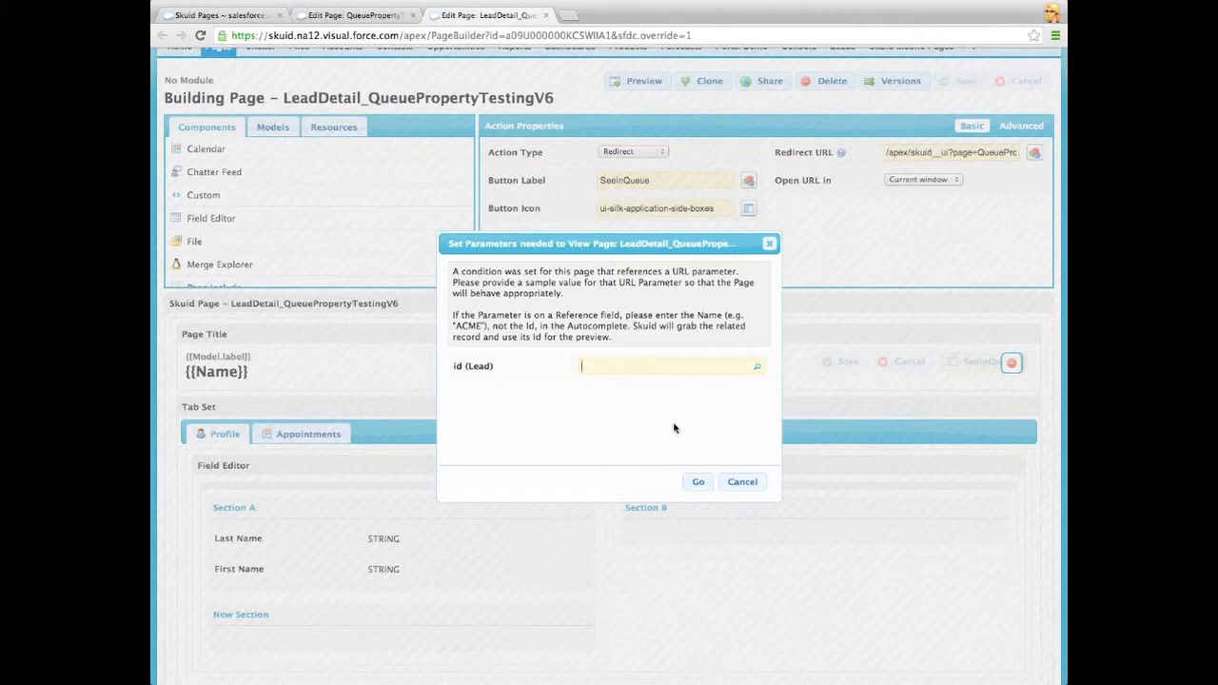
text(a)
text(arah)
click(619, 383)
click(699, 481)
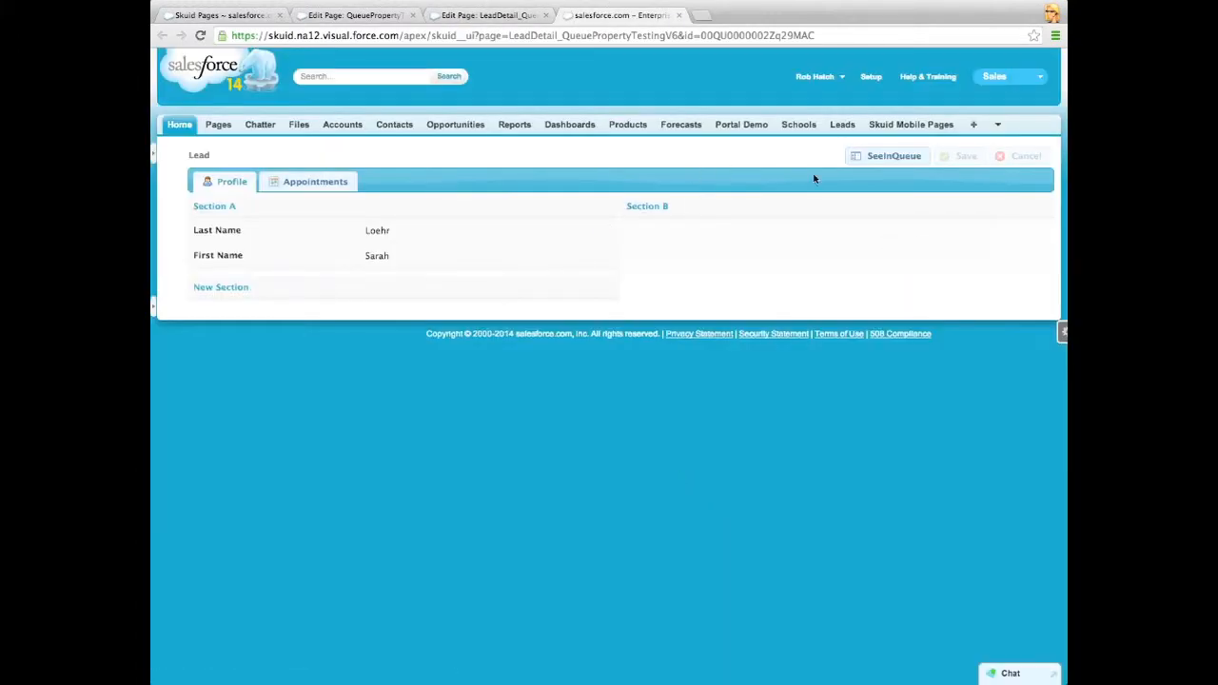
Step: Run SeeInQueue for the previewed lead, highlight the LeadId value in the page address and return to the LeadDetail_QueuePropertyTestingV6 builder
click(890, 157)
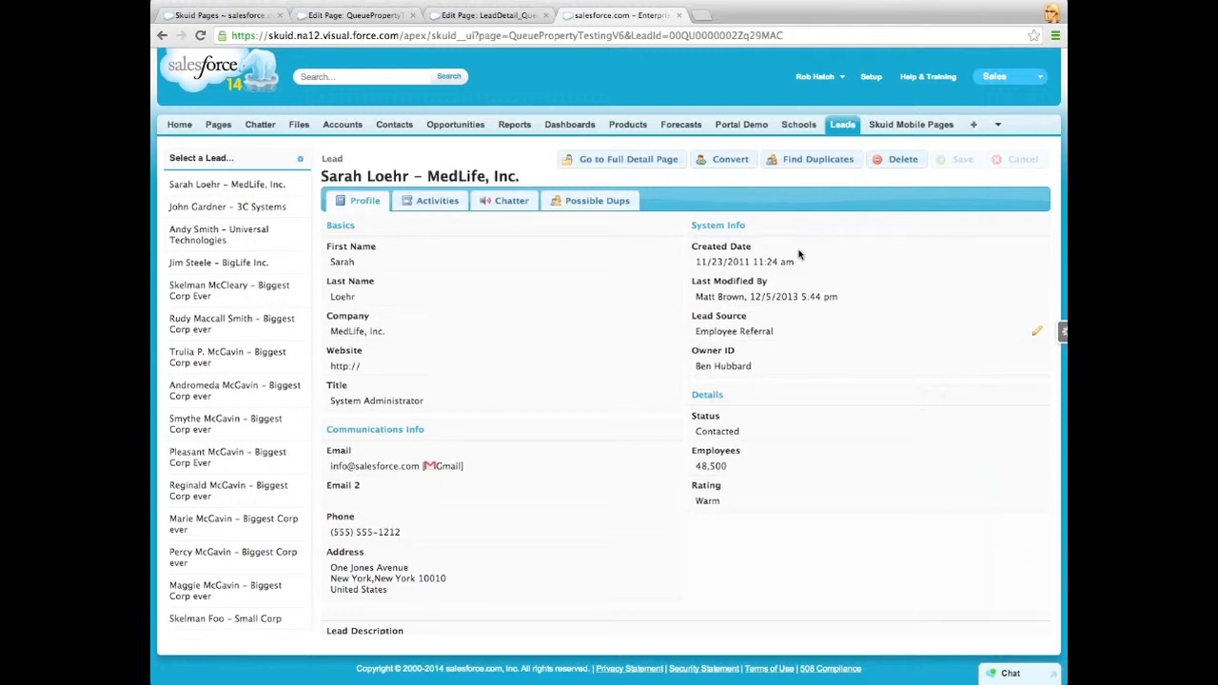
drag(631, 35, 798, 35)
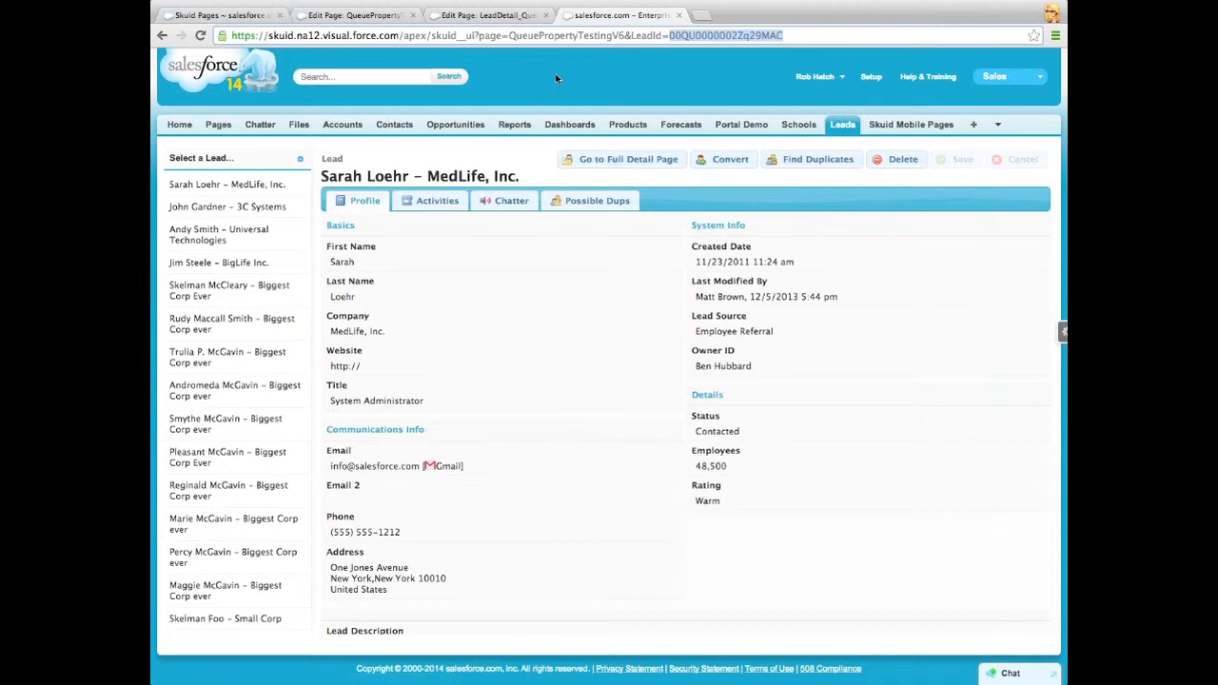
click(507, 14)
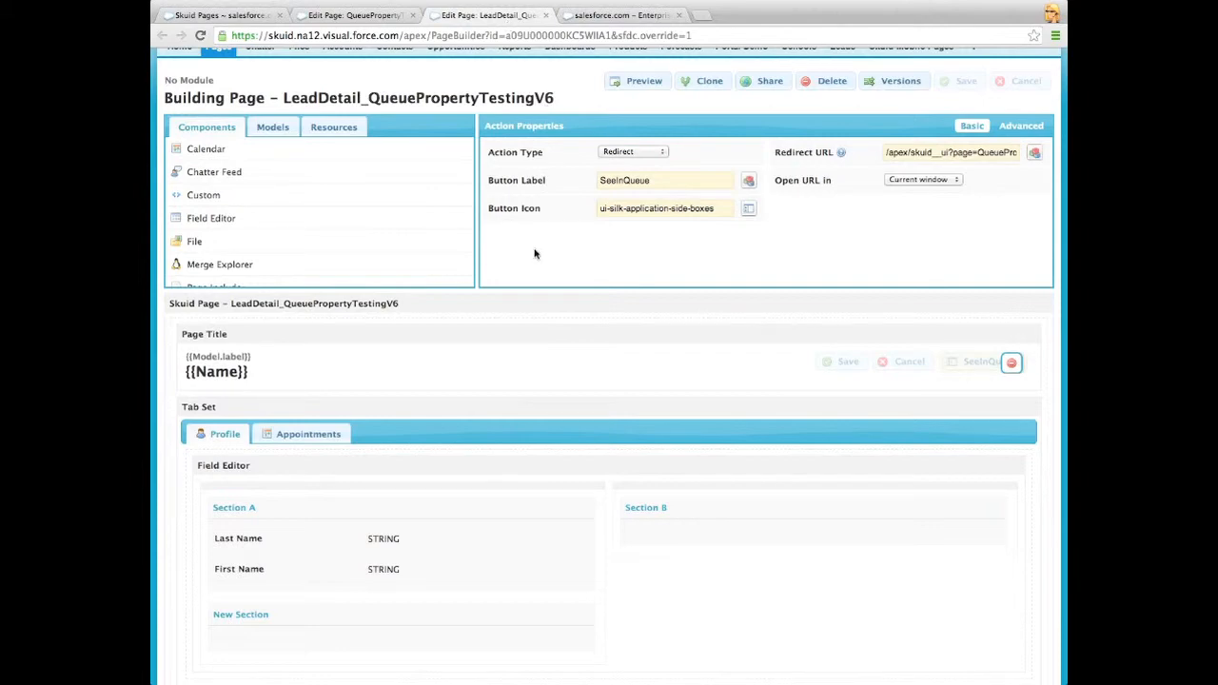
Step: Compare the Queue's item action settings on QueuePropertyTestingV6 with the properties of its Page Include
click(367, 14)
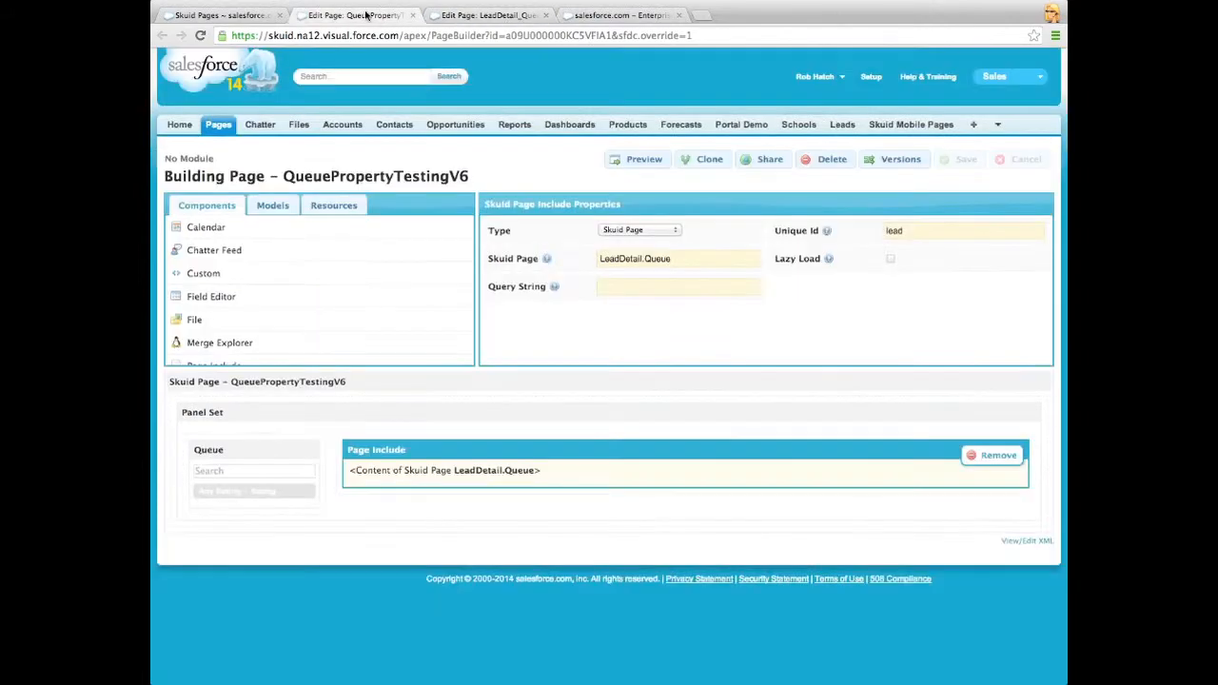
click(240, 463)
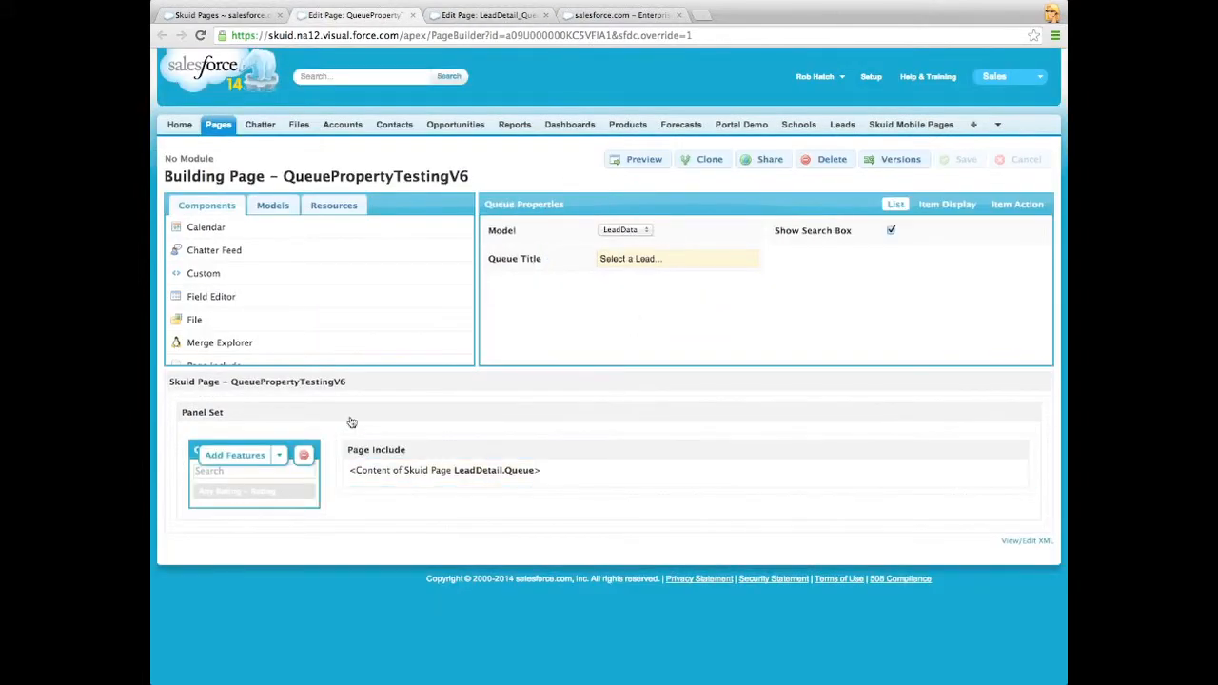
click(1017, 205)
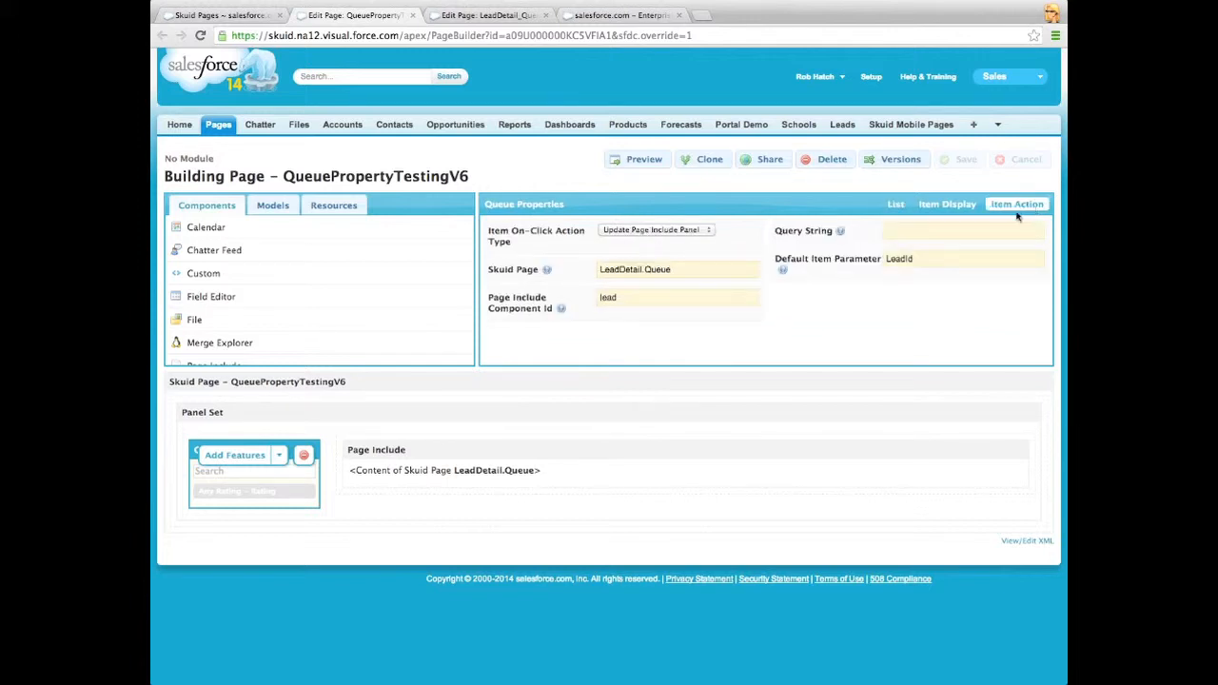
click(667, 455)
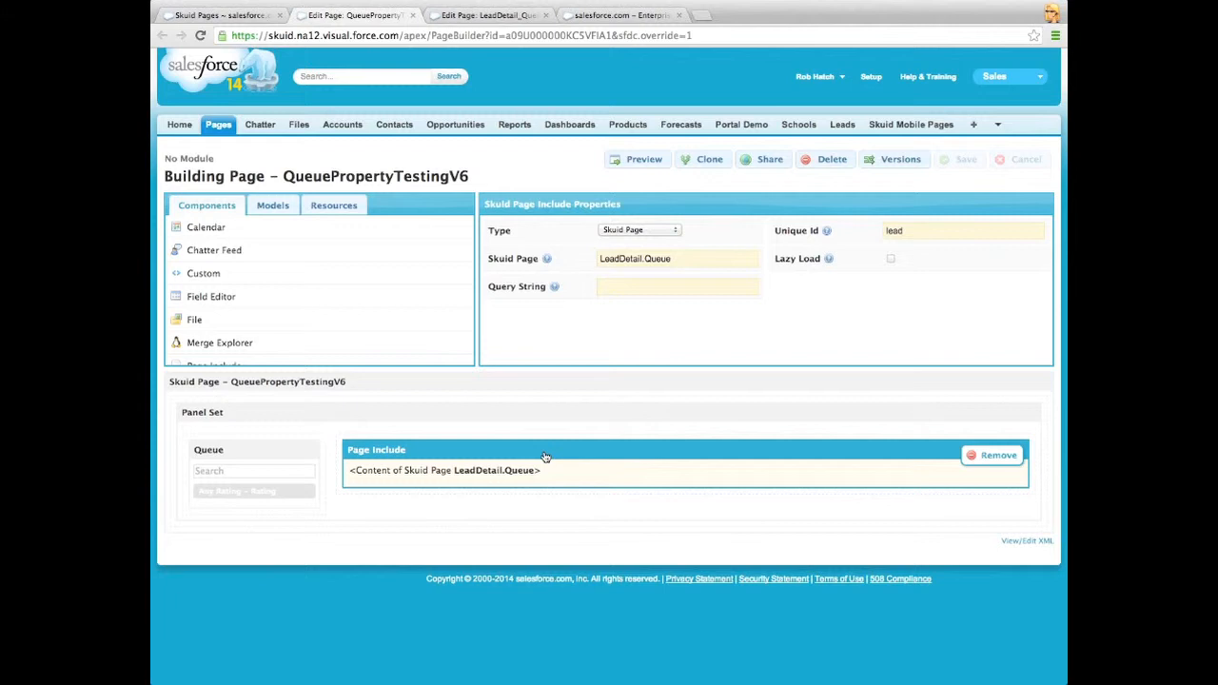
Step: Review the Queue's Skuid Page, Query String and Default Item Parameter values, then recheck the Page Include's properties
click(240, 455)
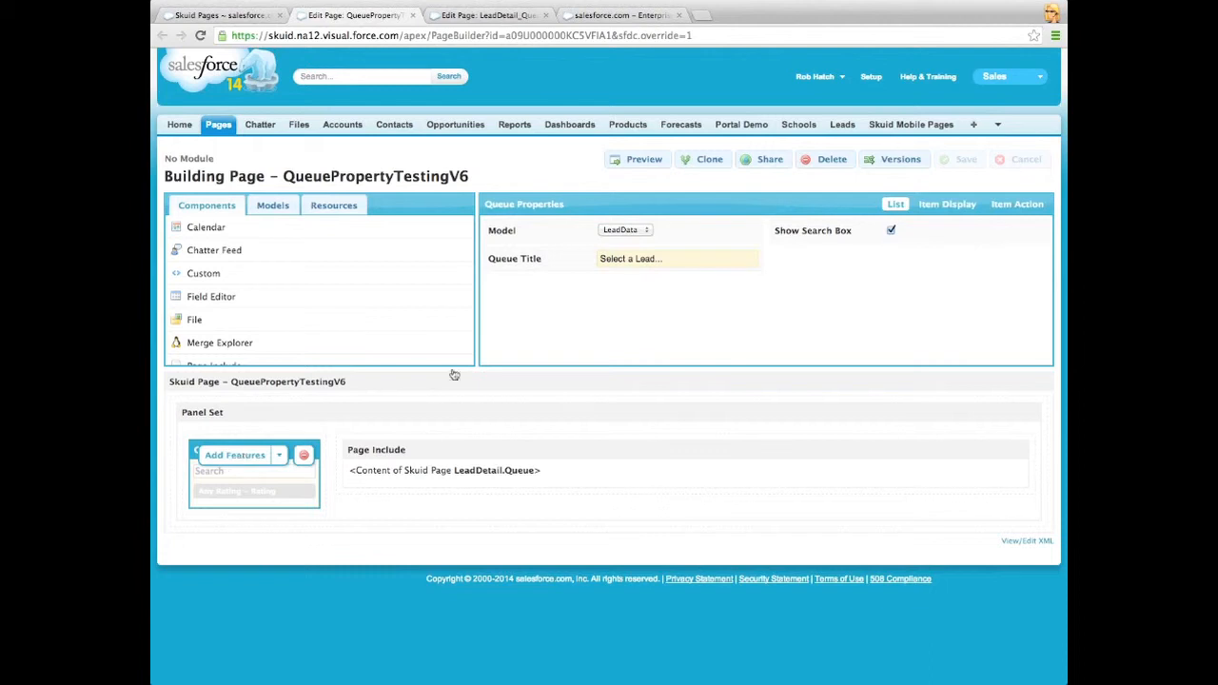
click(1001, 206)
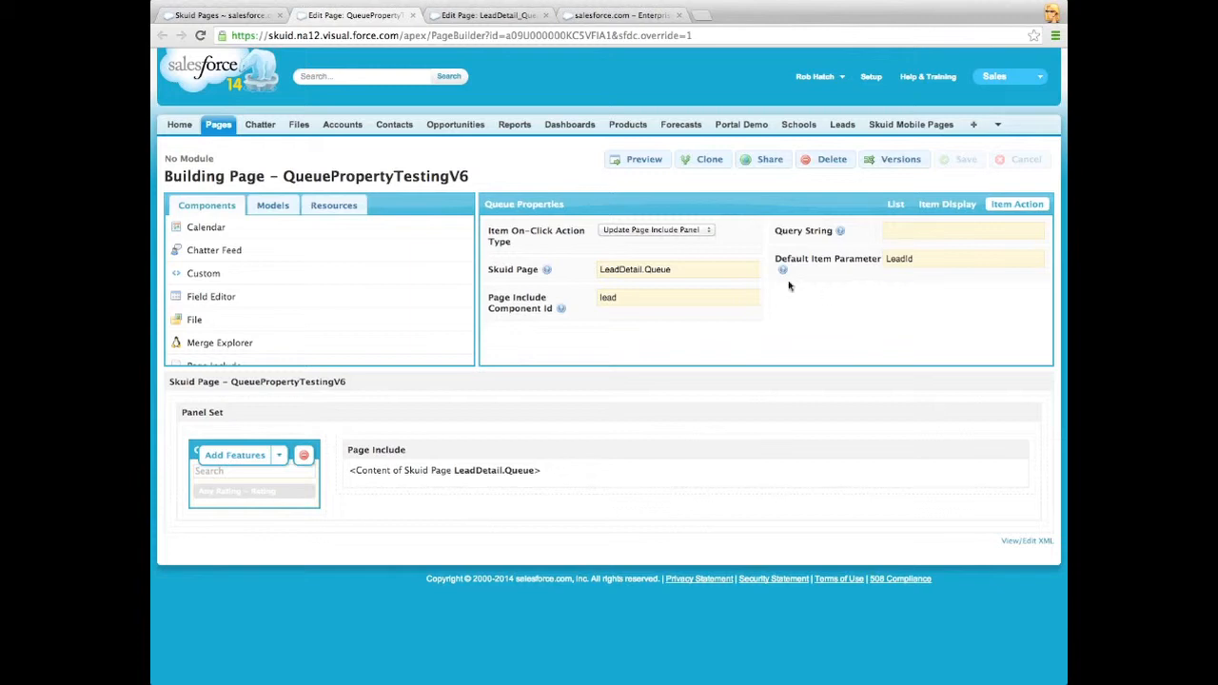
drag(672, 270, 601, 271)
click(916, 232)
drag(915, 259, 887, 259)
click(597, 456)
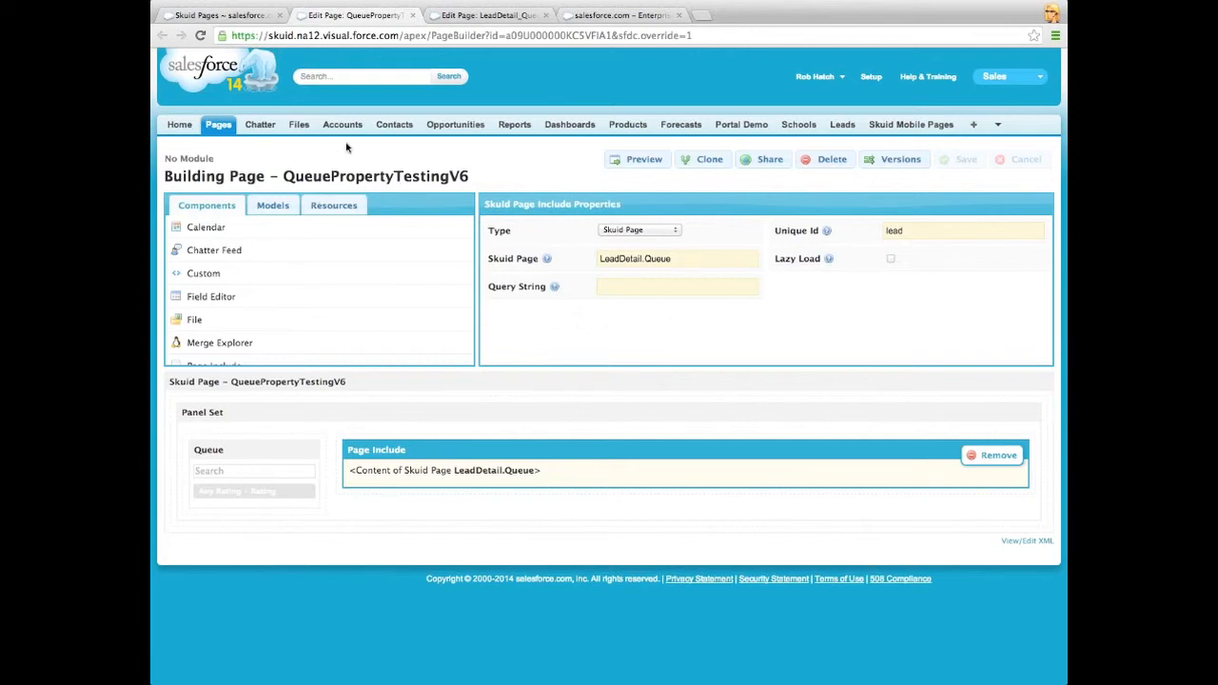
Step: Open QueuePropertyTestingV1 in a new browser tab, enable Lazy Load on its Page Include and save the page
click(220, 16)
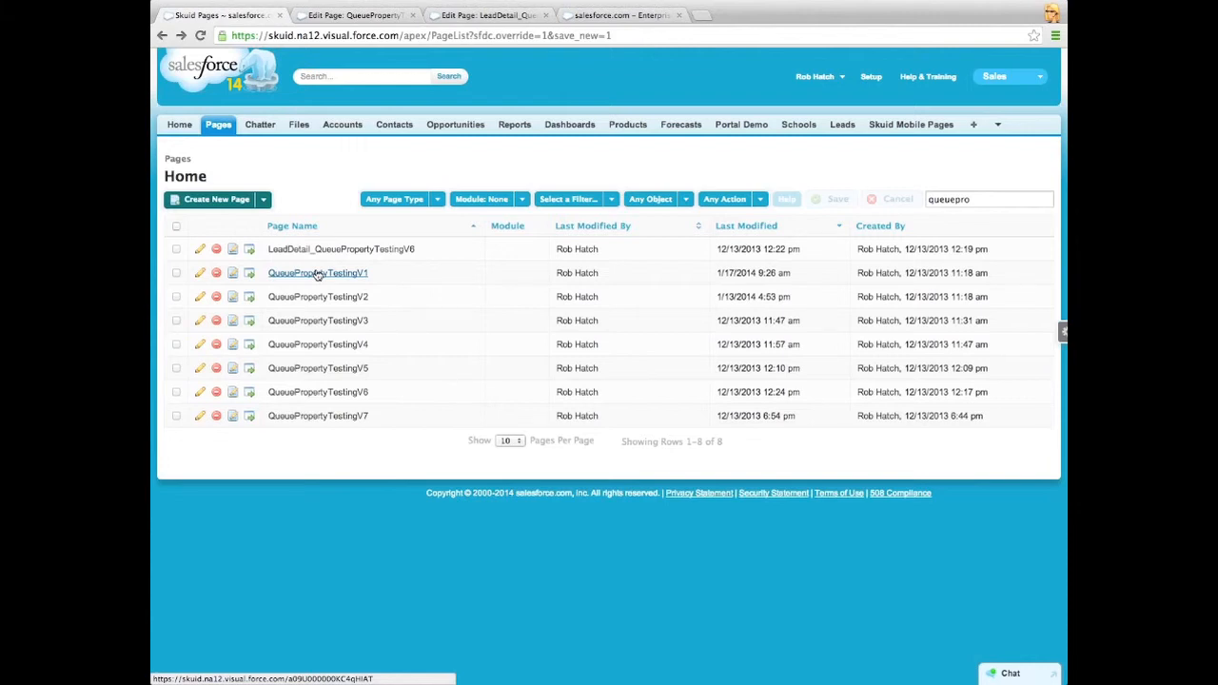
super+click(317, 273)
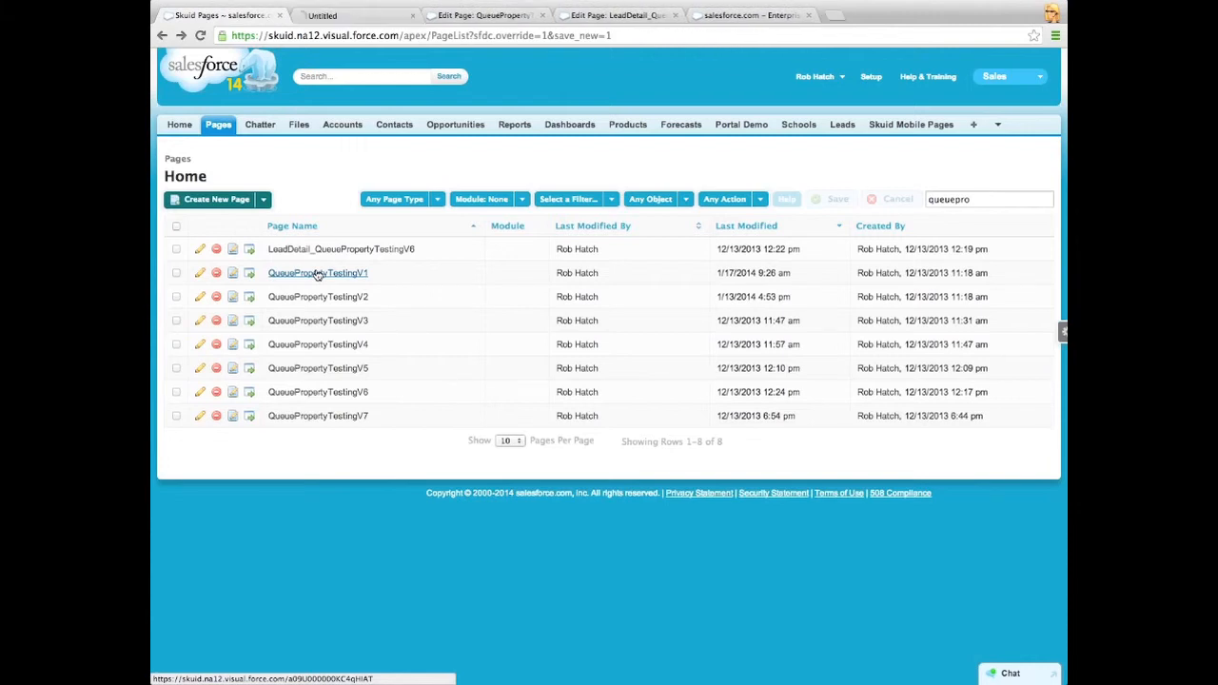
click(337, 15)
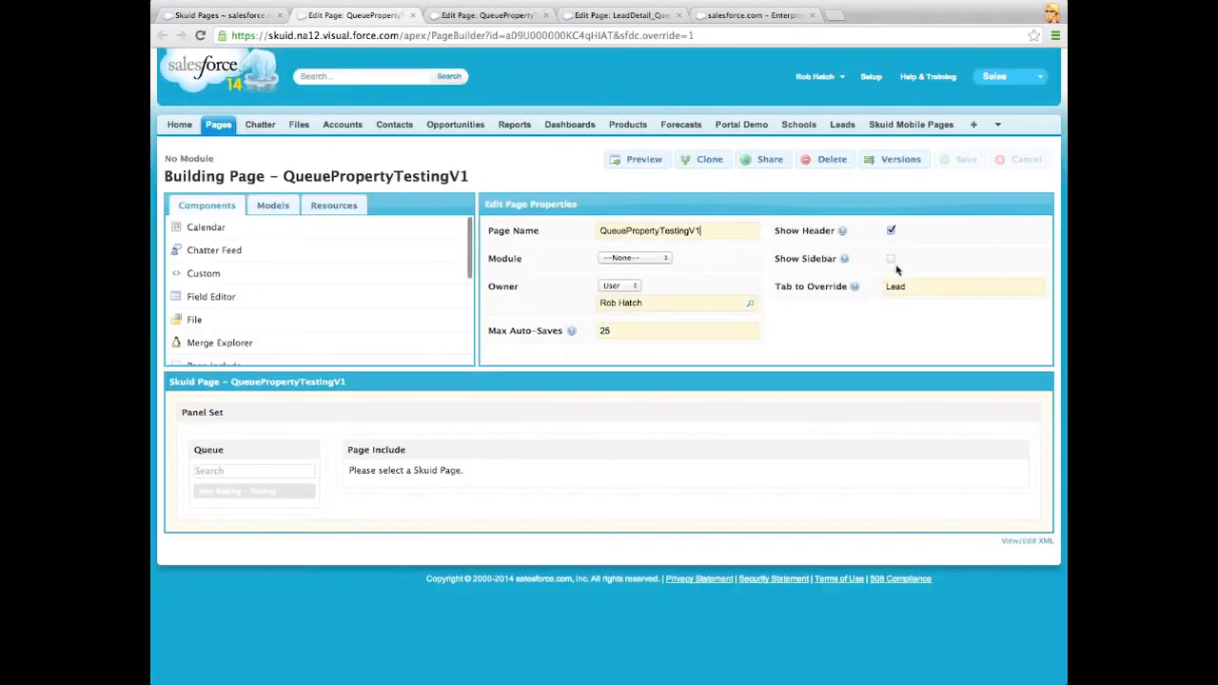
click(719, 455)
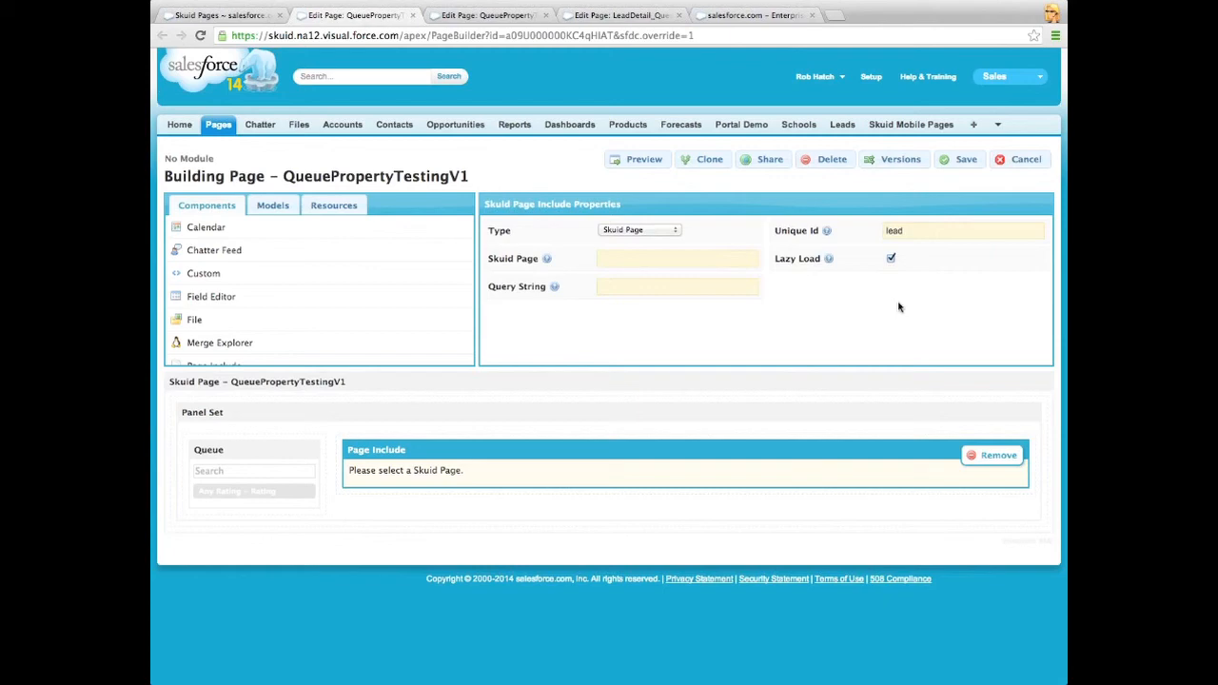
click(958, 164)
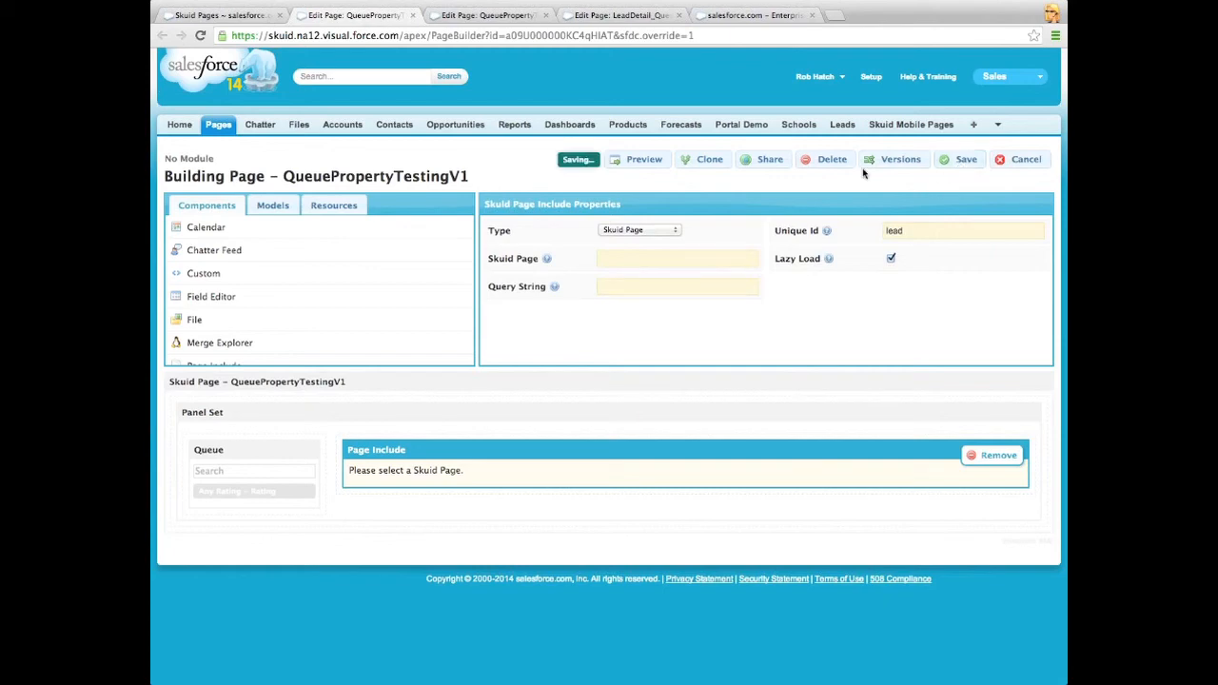
Step: Preview QueuePropertyTestingV1 and select the BigLife Inc. lead in its Queue
click(645, 162)
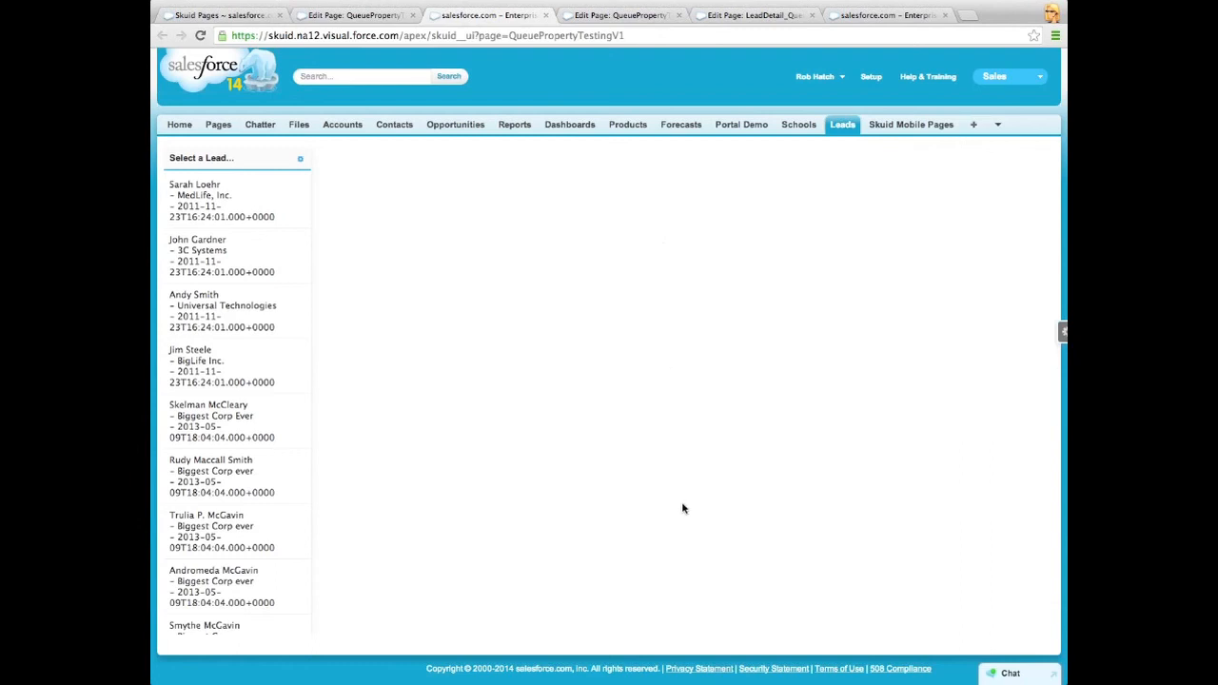
click(274, 374)
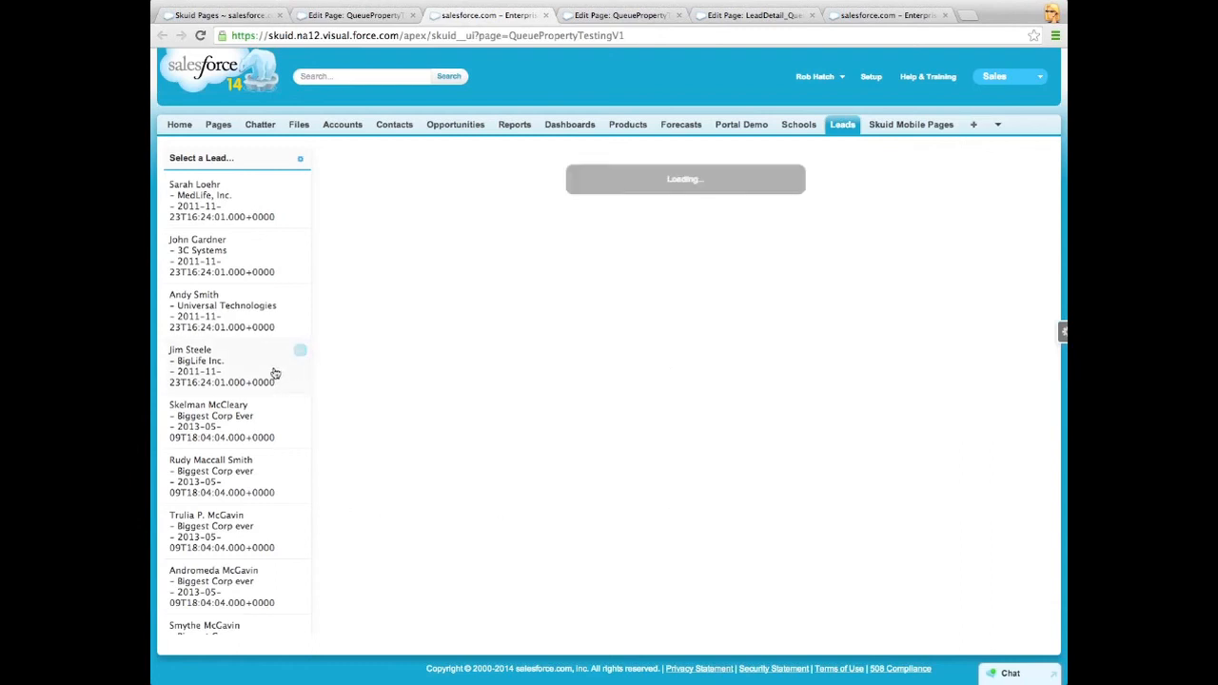